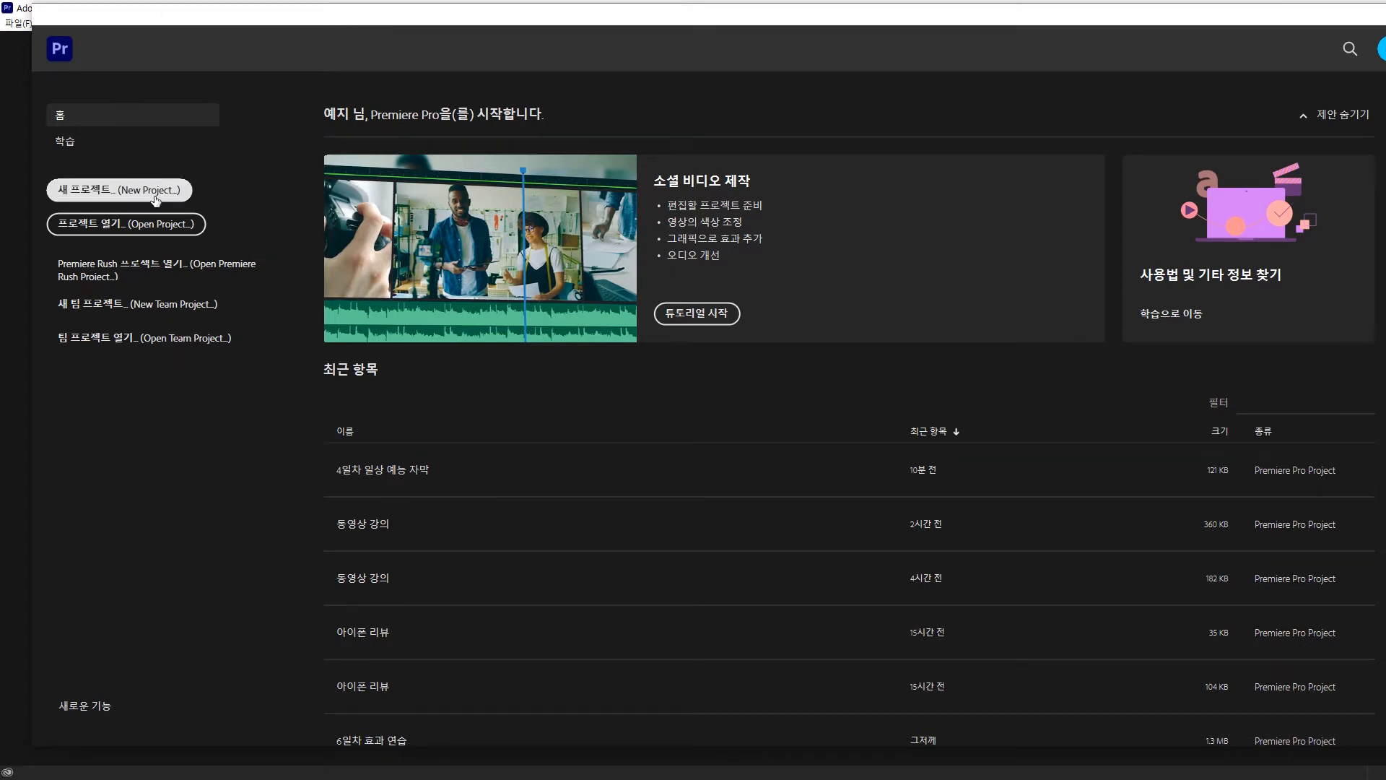
# Create a new project named "4일차 자막 실습" and save it in the 4일차 > 1.프로젝트 folder.
pyautogui.click(156, 197)
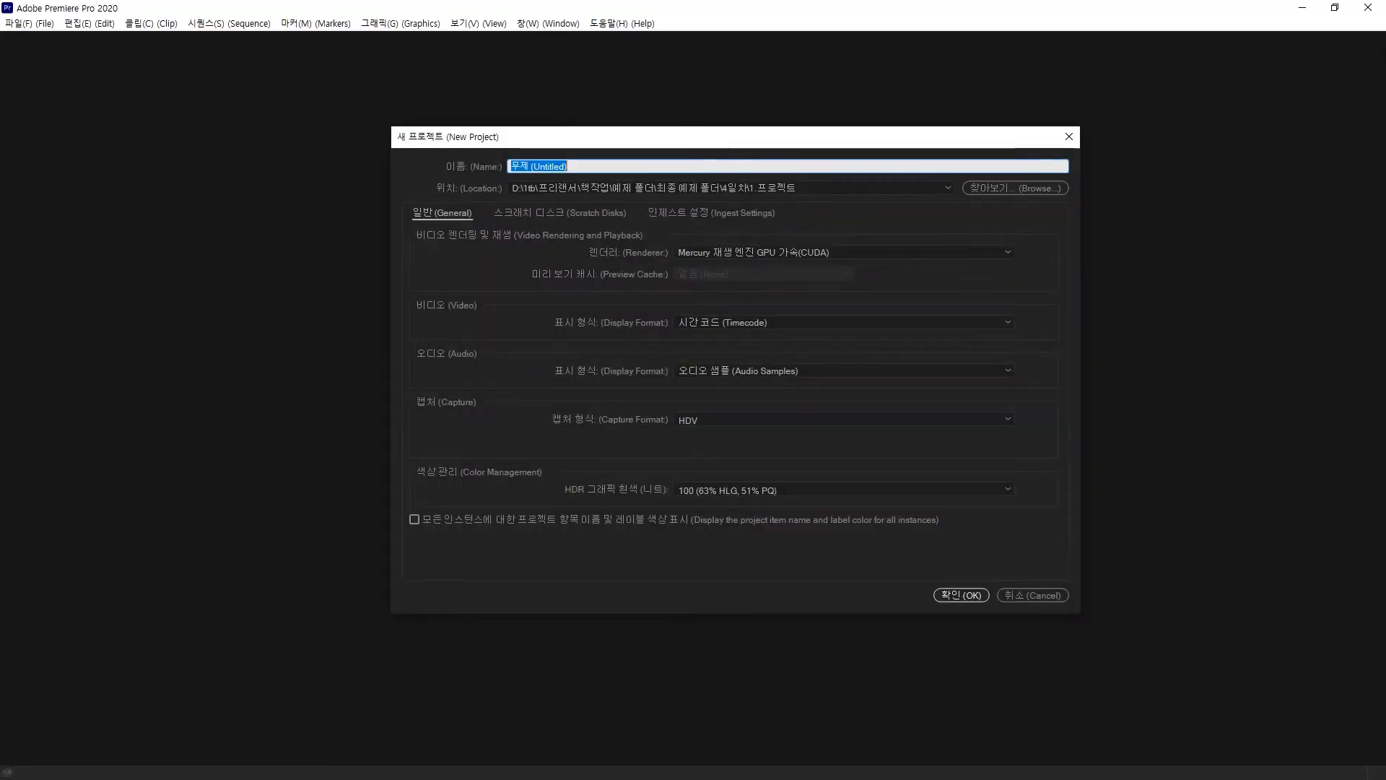
pyautogui.write('4일차')
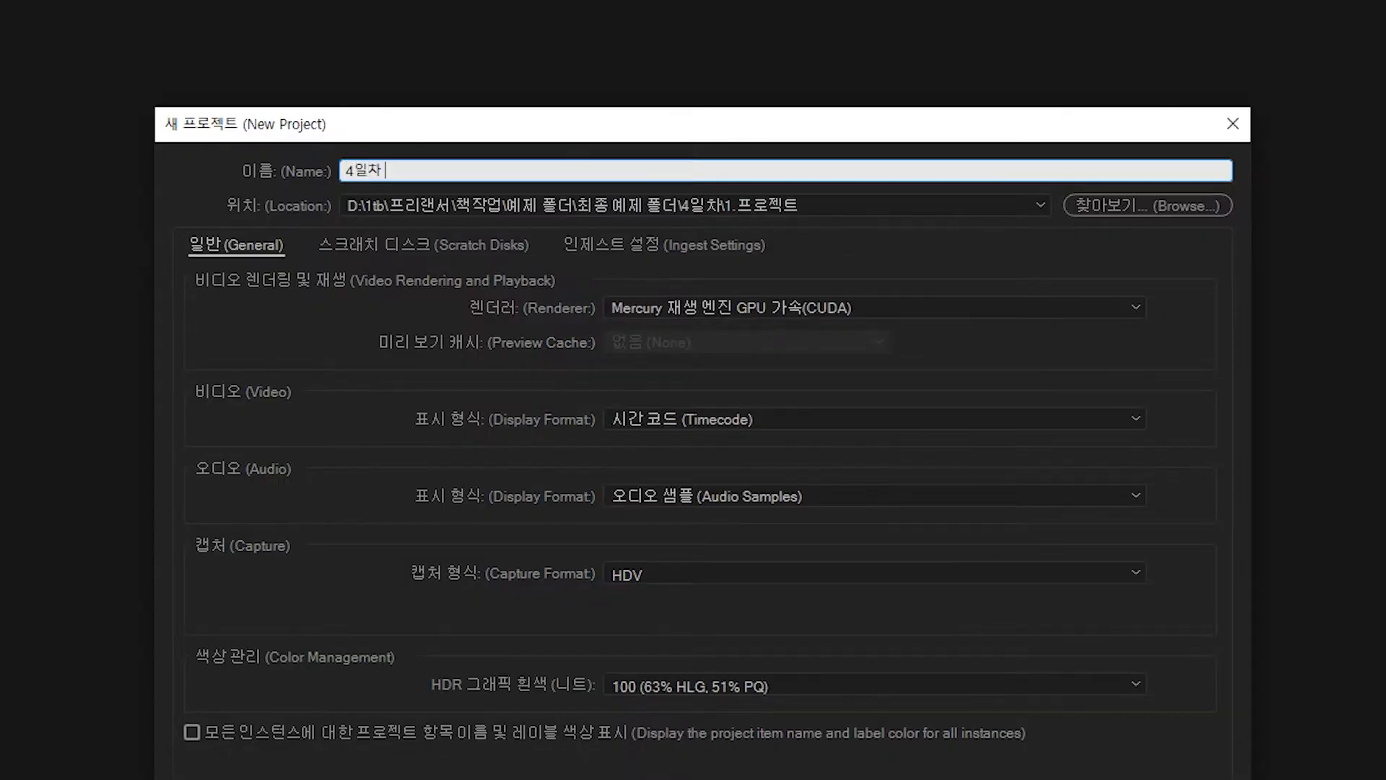
pyautogui.write('ㅈㅏ막 실습')
pyautogui.click(1099, 204)
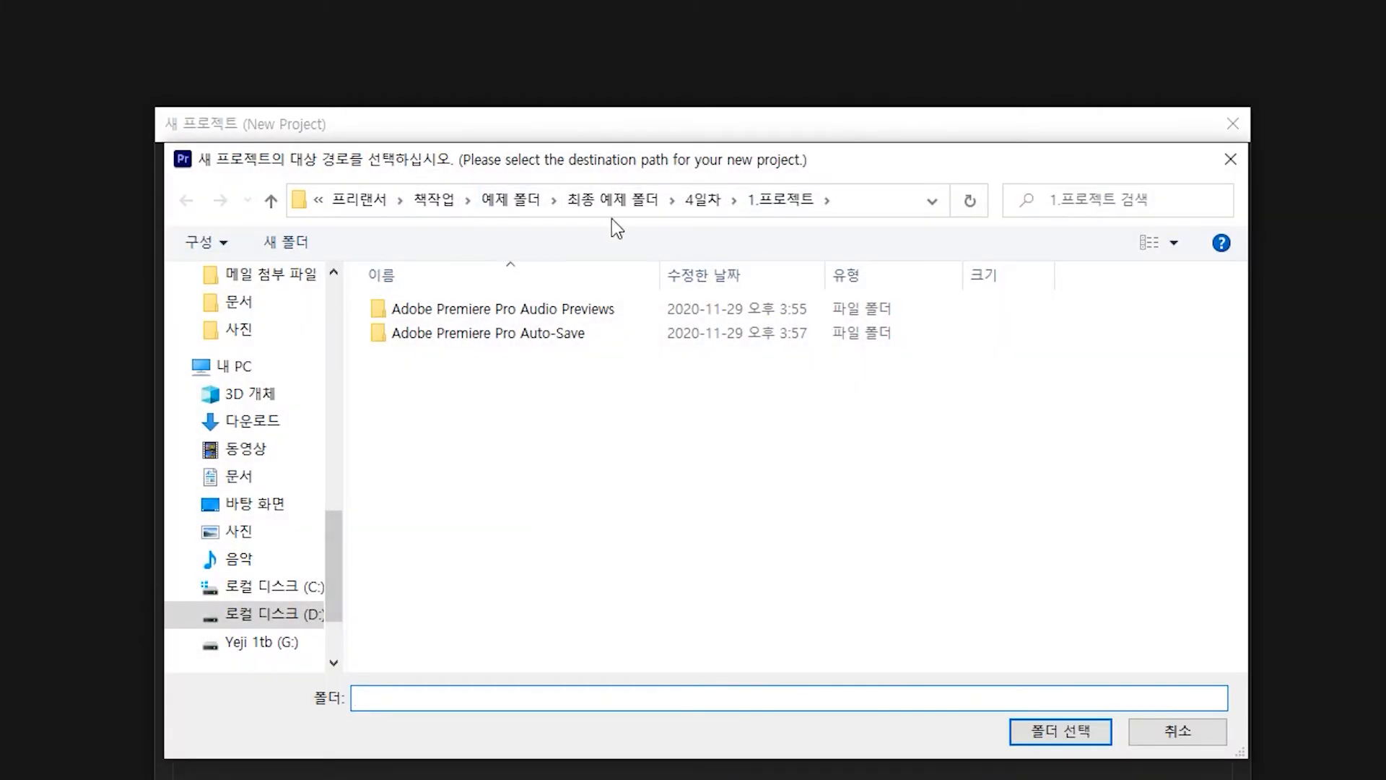
pyautogui.click(704, 206)
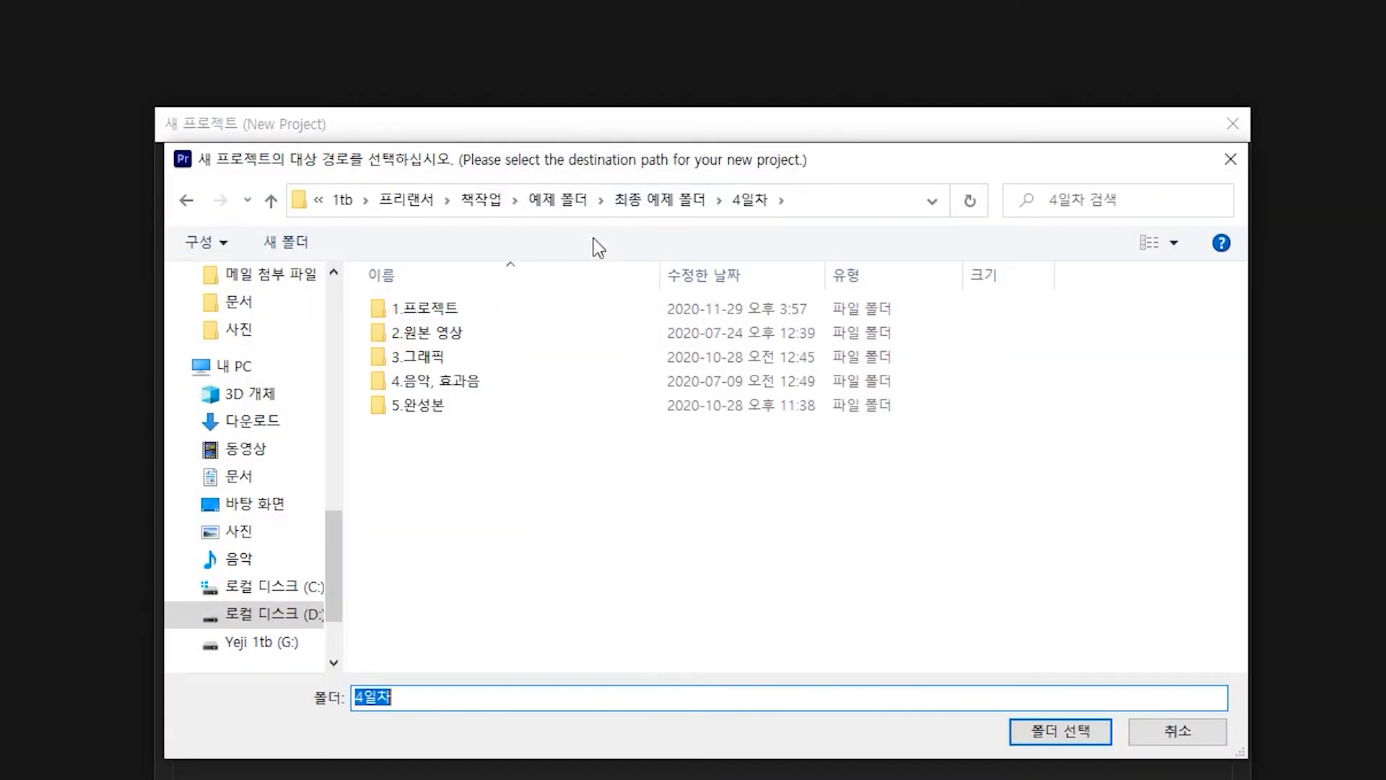
pyautogui.click(445, 313)
pyautogui.doubleClick(445, 318)
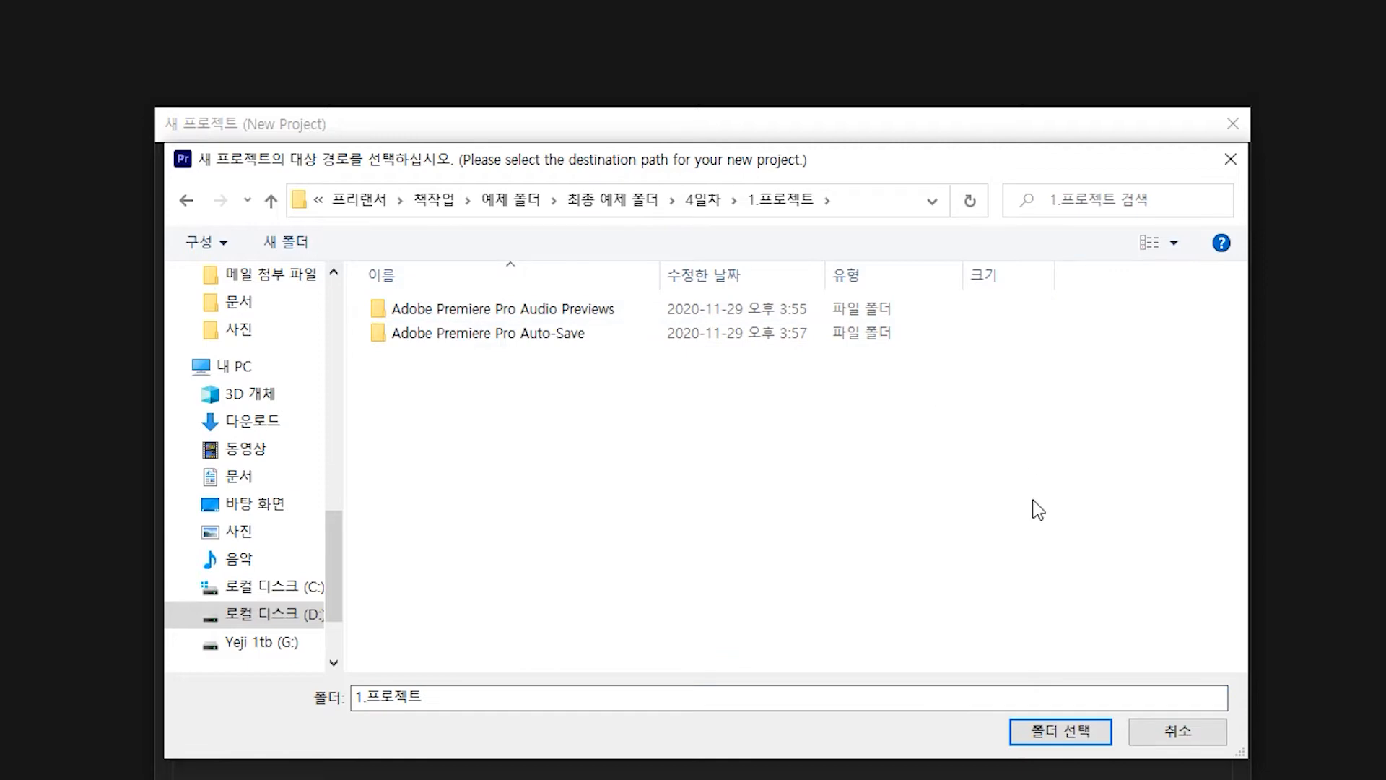
pyautogui.click(1051, 735)
pyautogui.click(961, 590)
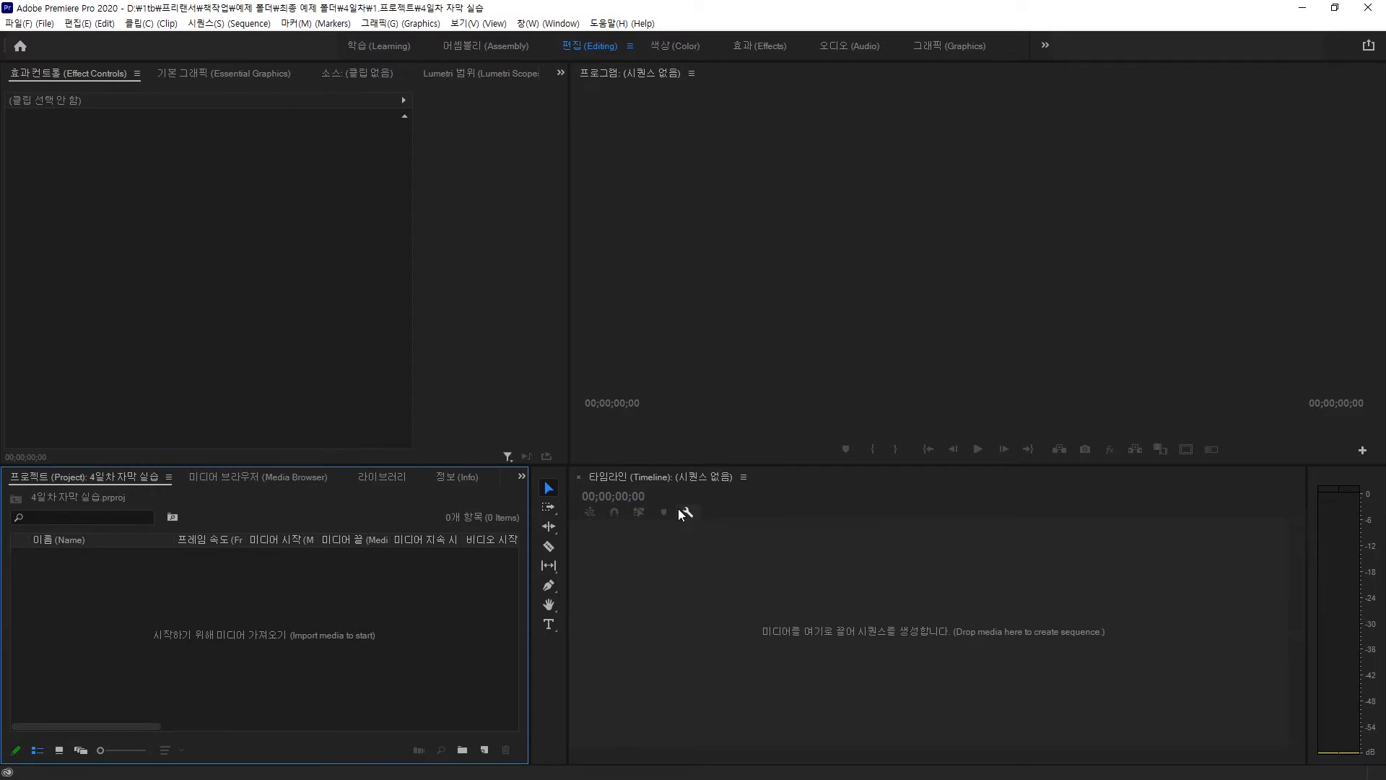
# Import 고양이 영상 from the 2.원본 영상 folder and place it on the empty timeline as a new sequence.
pyautogui.doubleClick(440, 583)
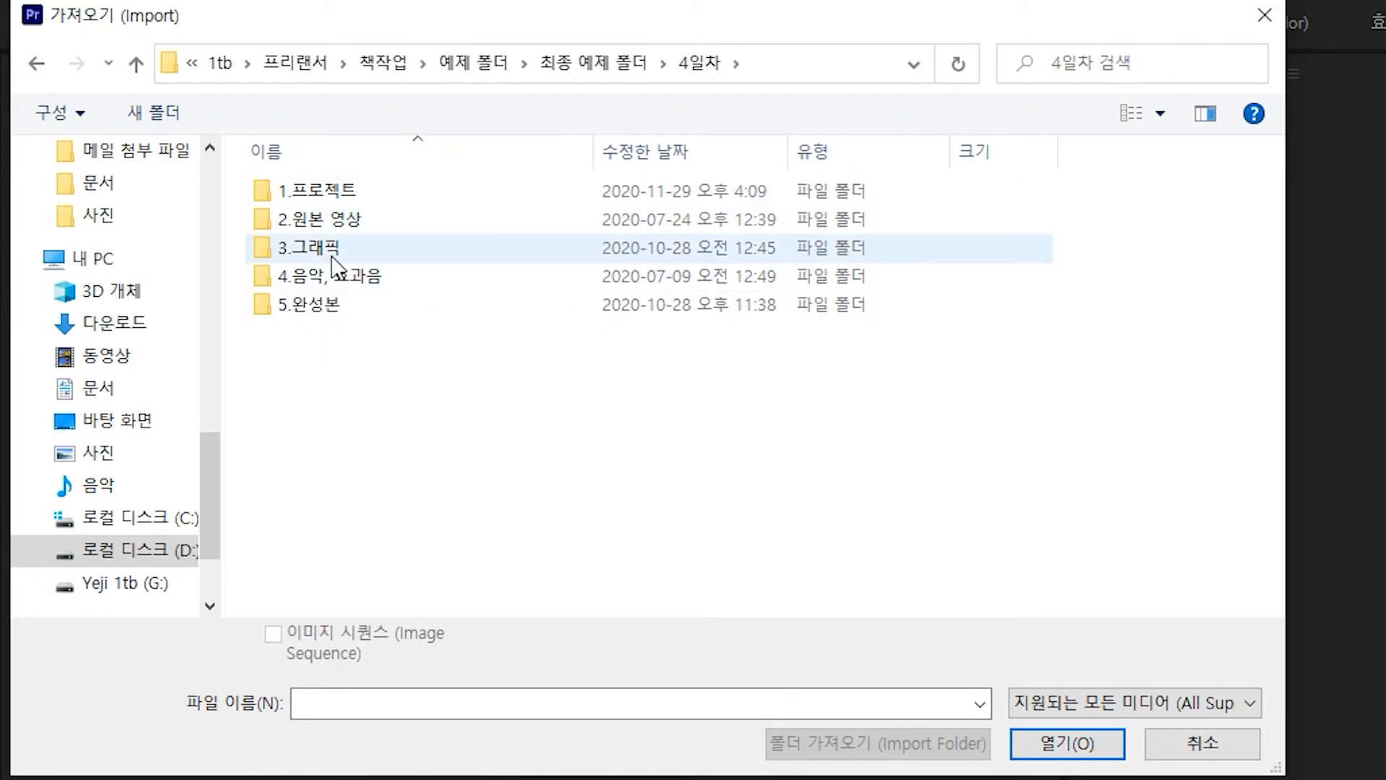
pyautogui.click(341, 223)
pyautogui.doubleClick(342, 223)
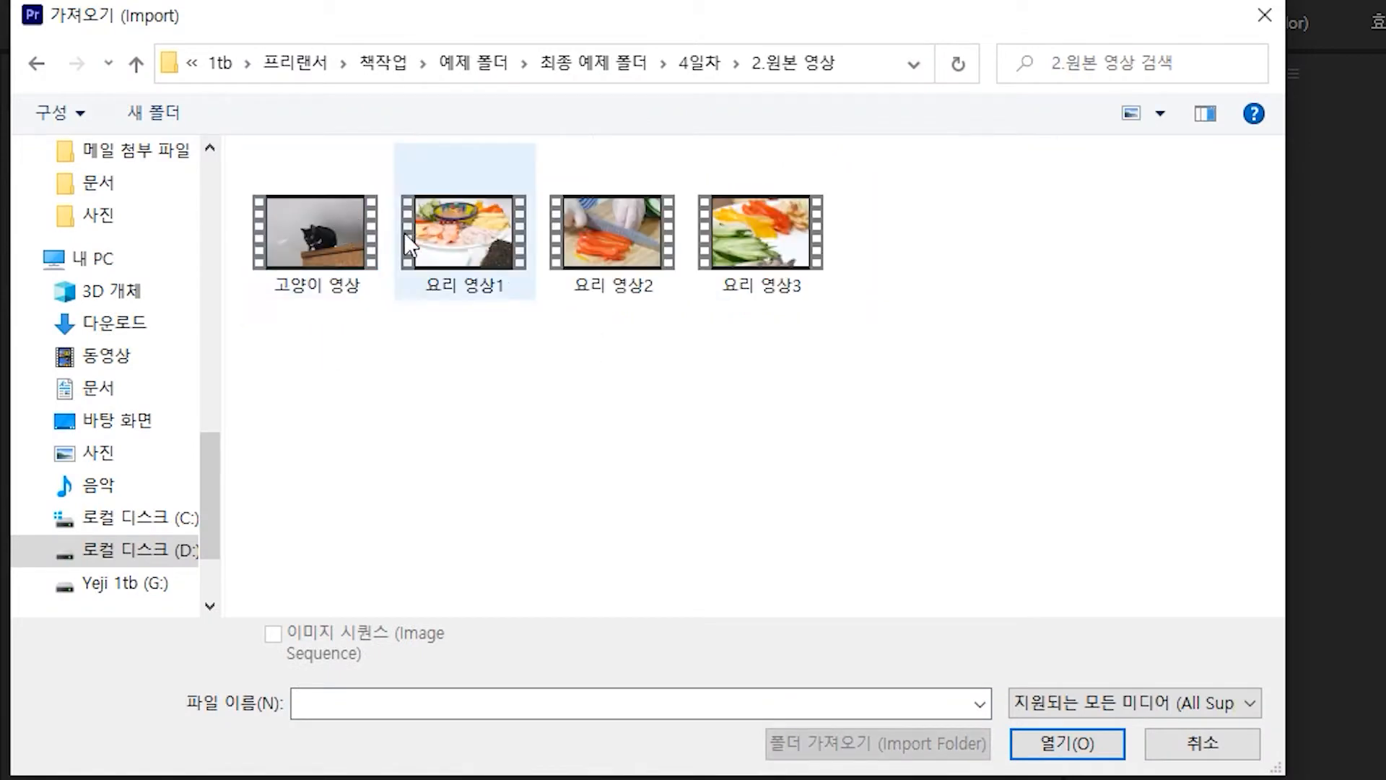
pyautogui.doubleClick(320, 223)
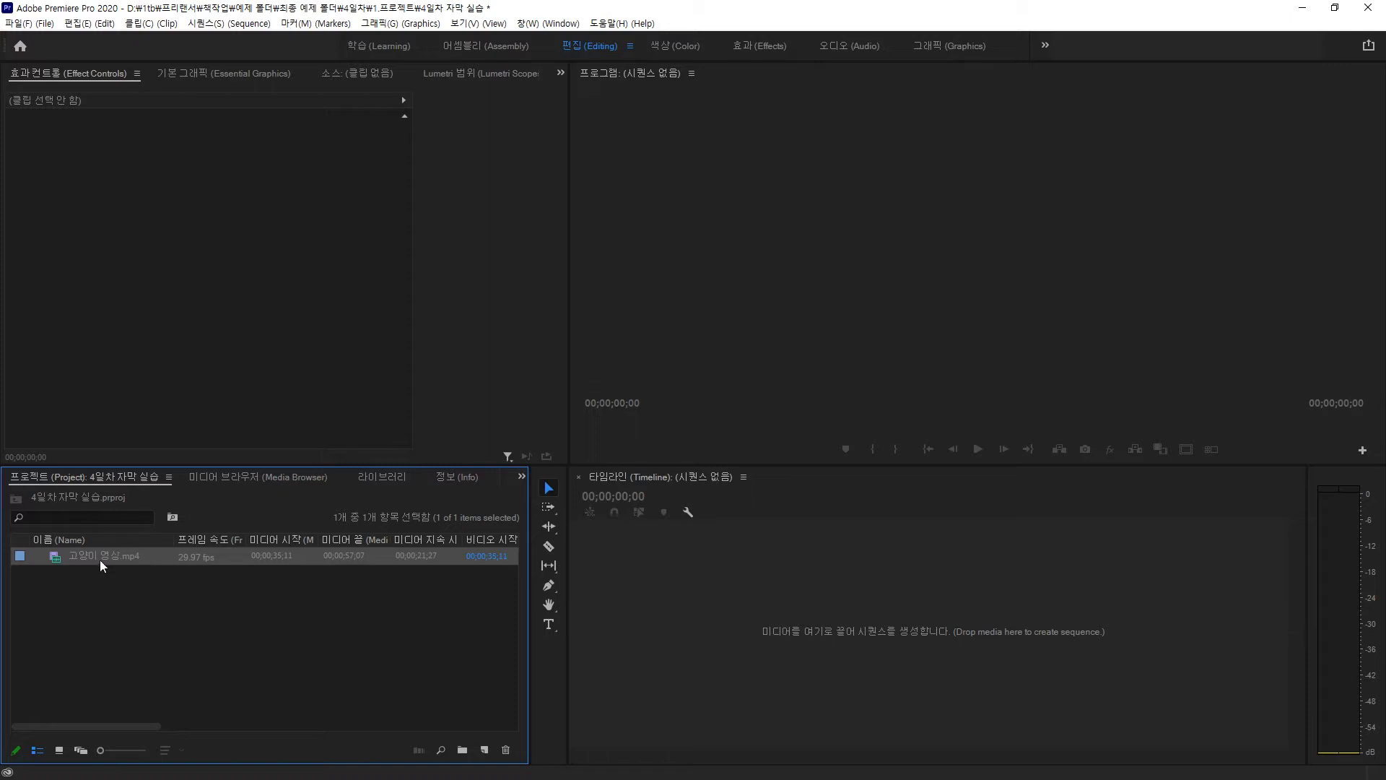
pyautogui.moveTo(96, 561); pyautogui.dragTo(778, 586)
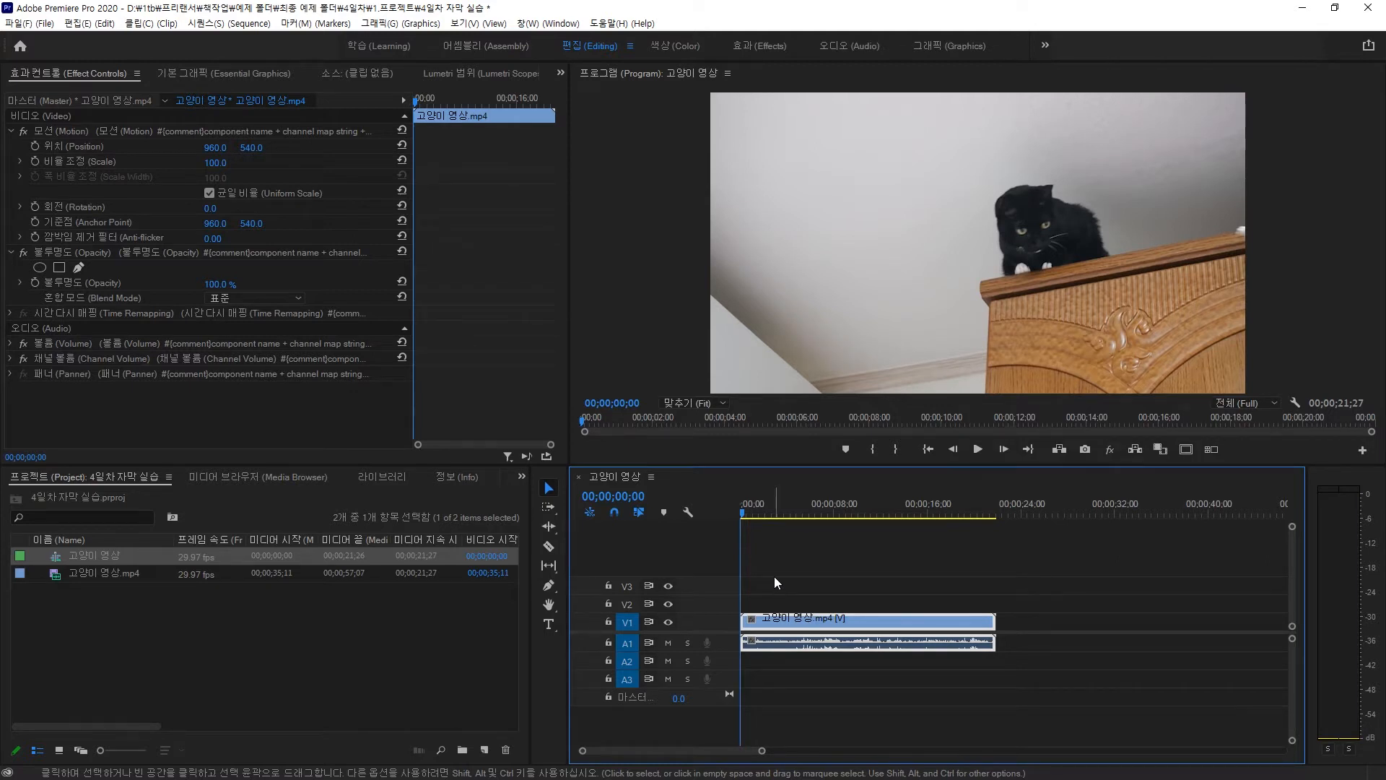
# Play the beginning of the cat footage and place the playhead at 00;00;02;18.
pyautogui.press('space')
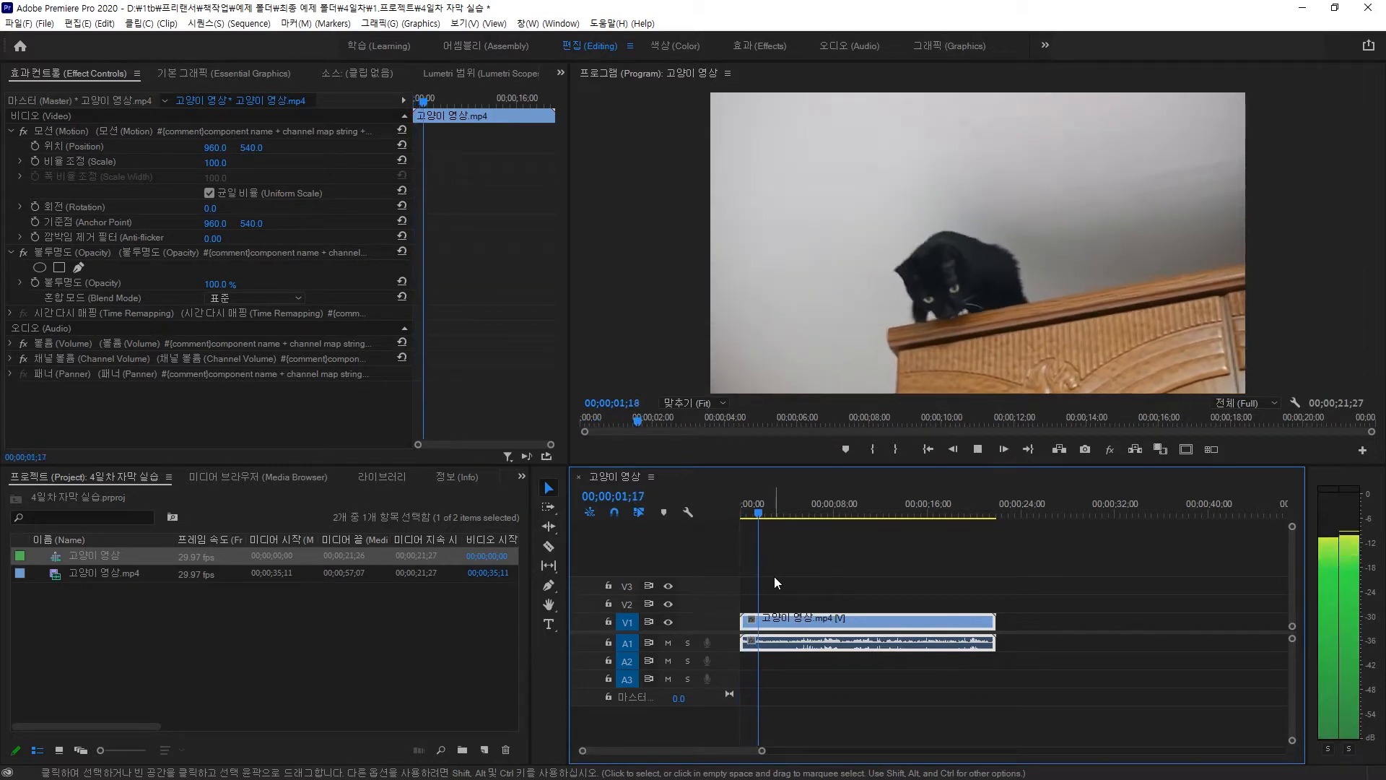
pyautogui.press('space')
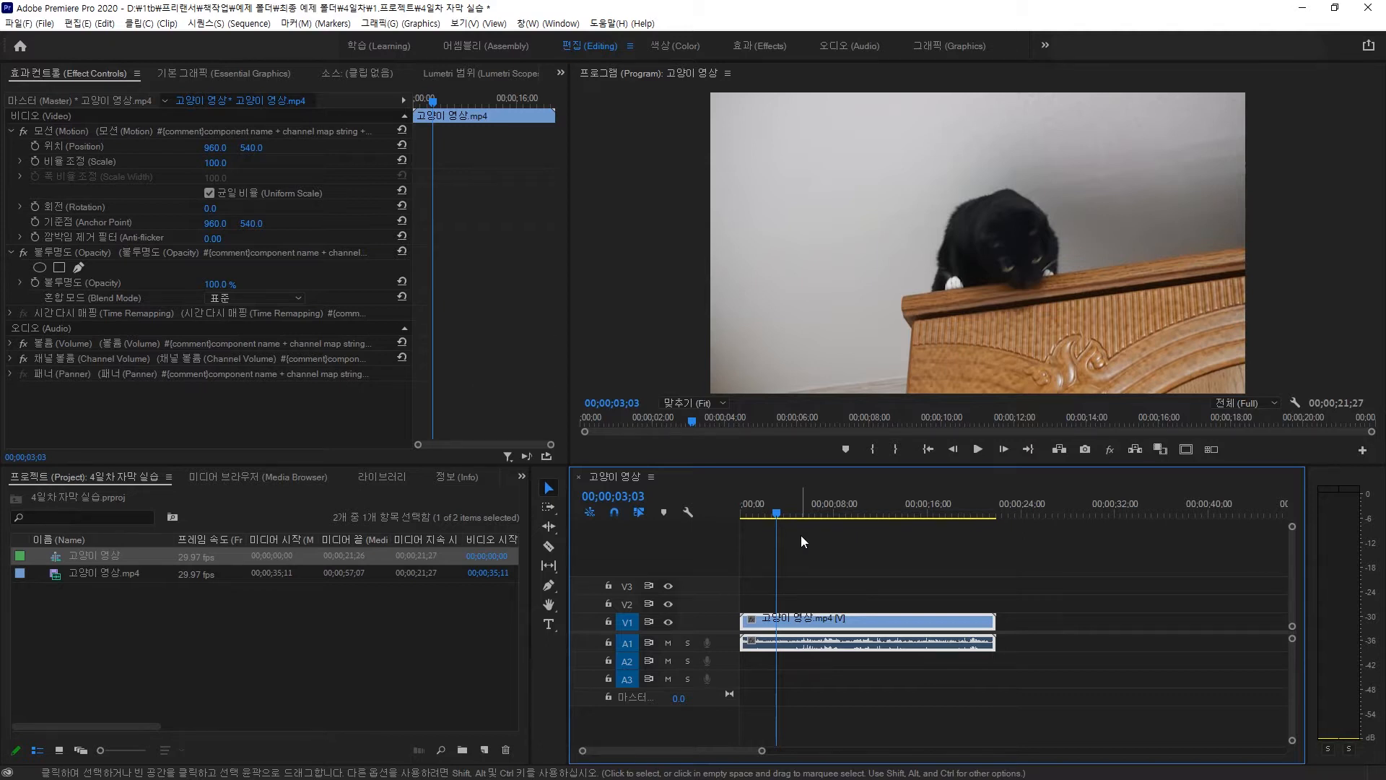
pyautogui.click(769, 510)
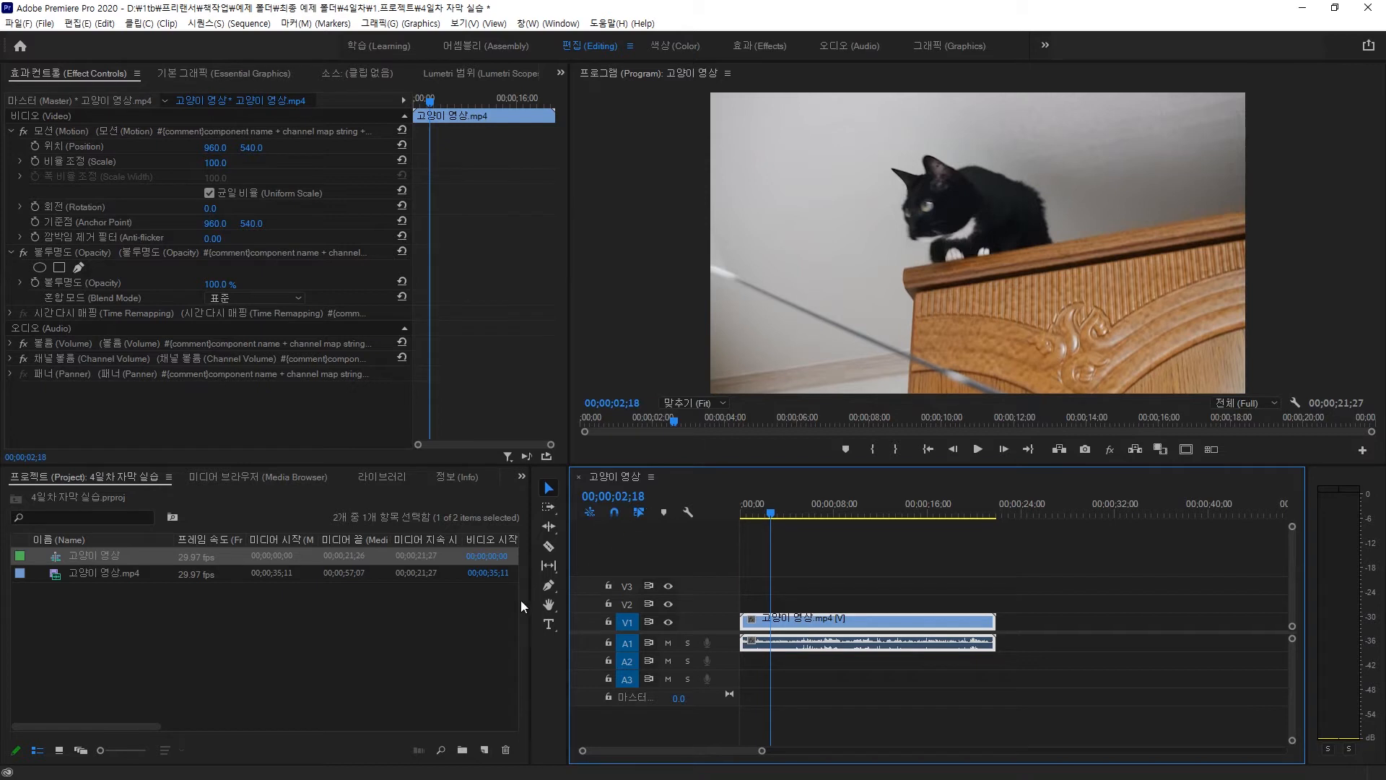
# Add a text caption reading "무한 회전" over the cabinet with the Type tool, scale it to 95% and place it at 754.2, 949.0.
pyautogui.click(548, 624)
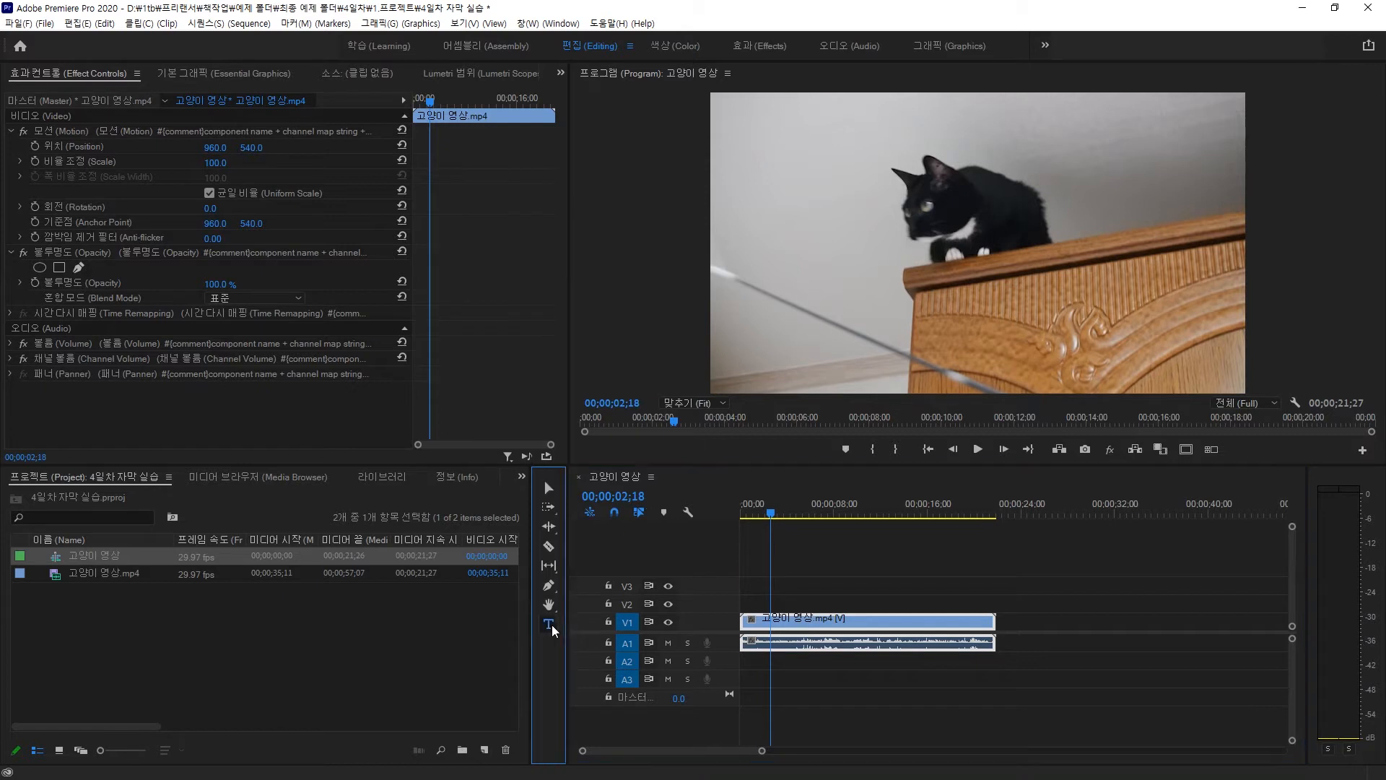
pyautogui.click(942, 348)
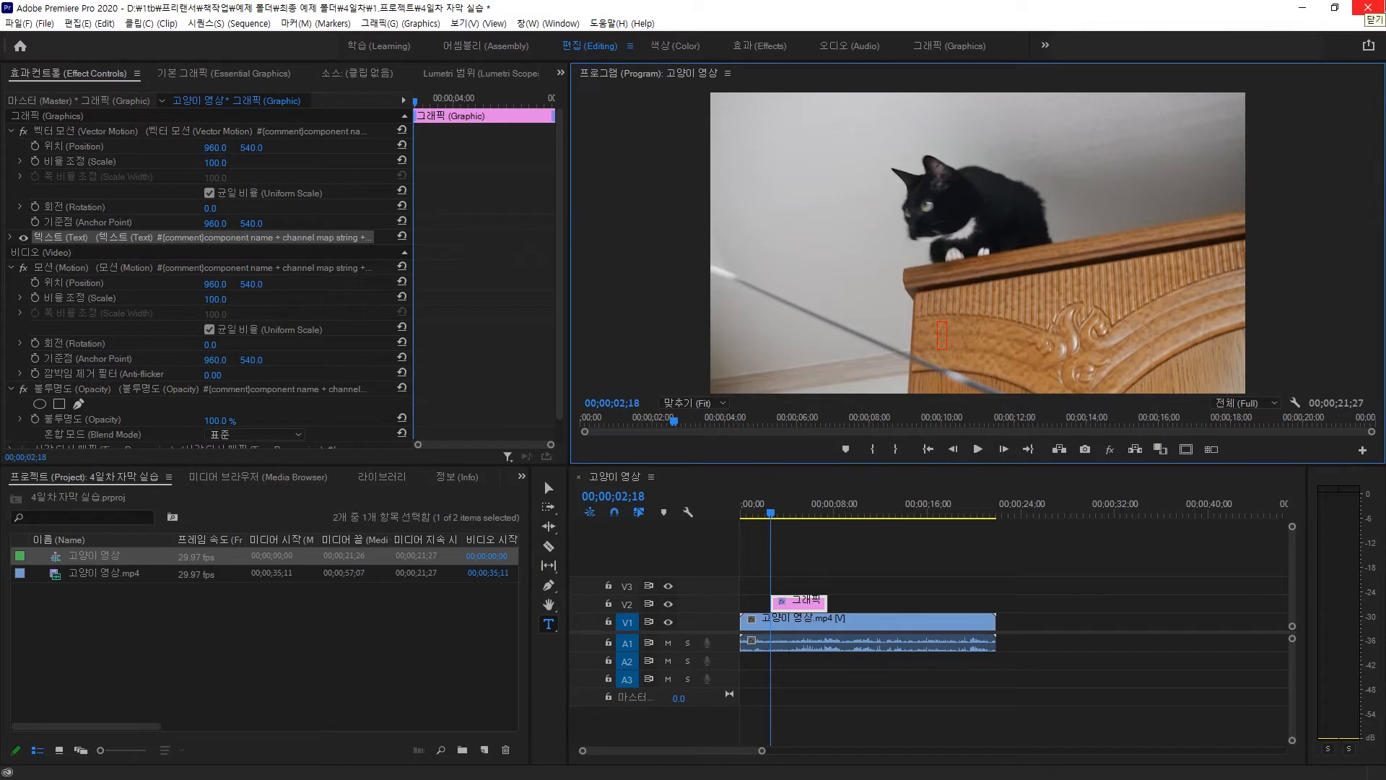
pyautogui.write('무한 회')
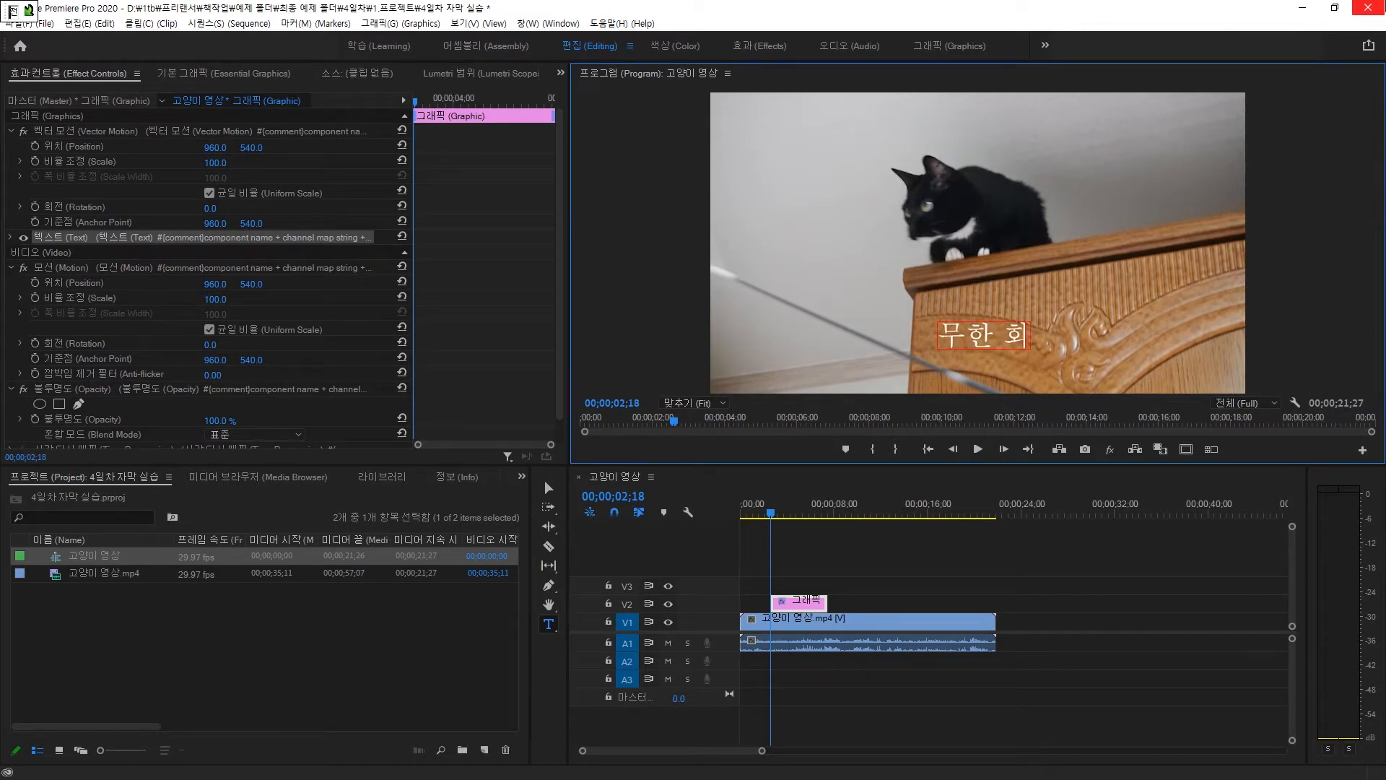
pyautogui.write('전')
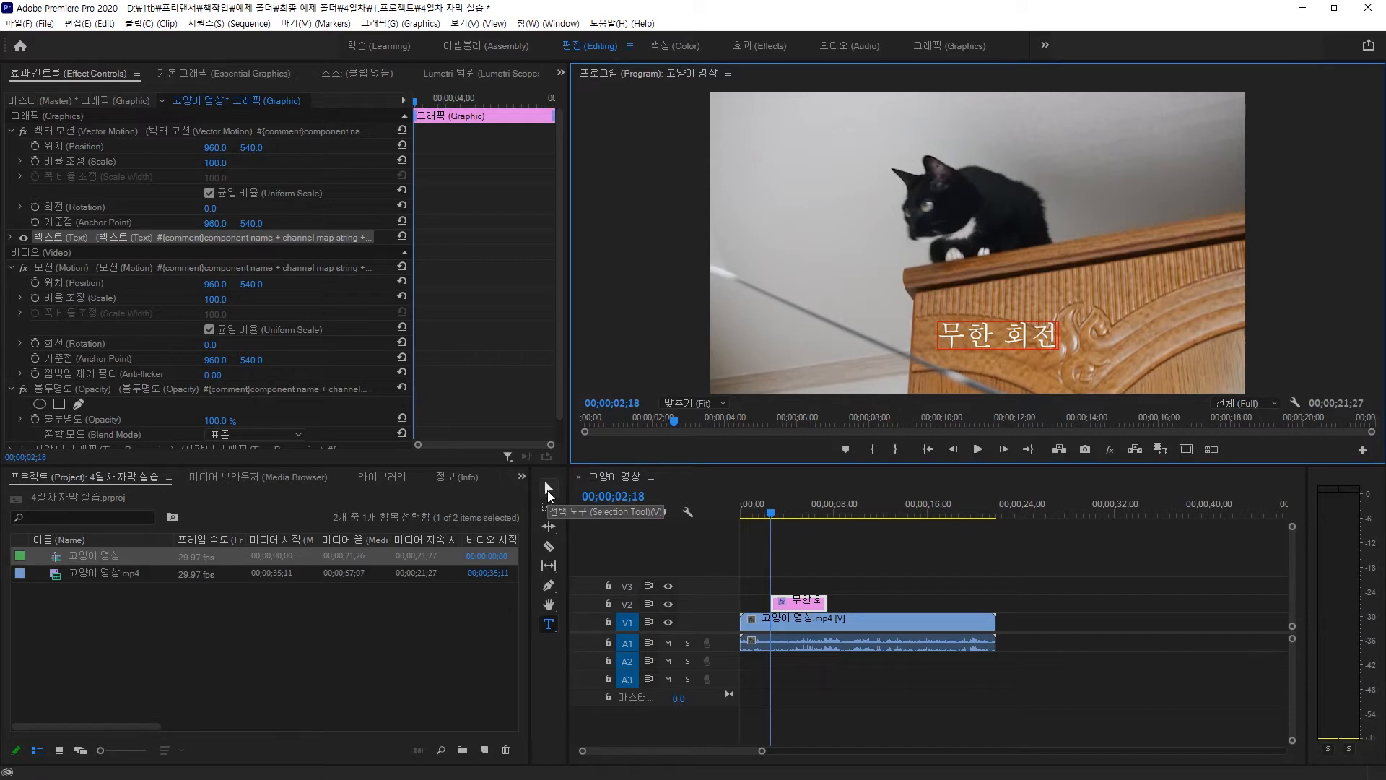
pyautogui.click(547, 491)
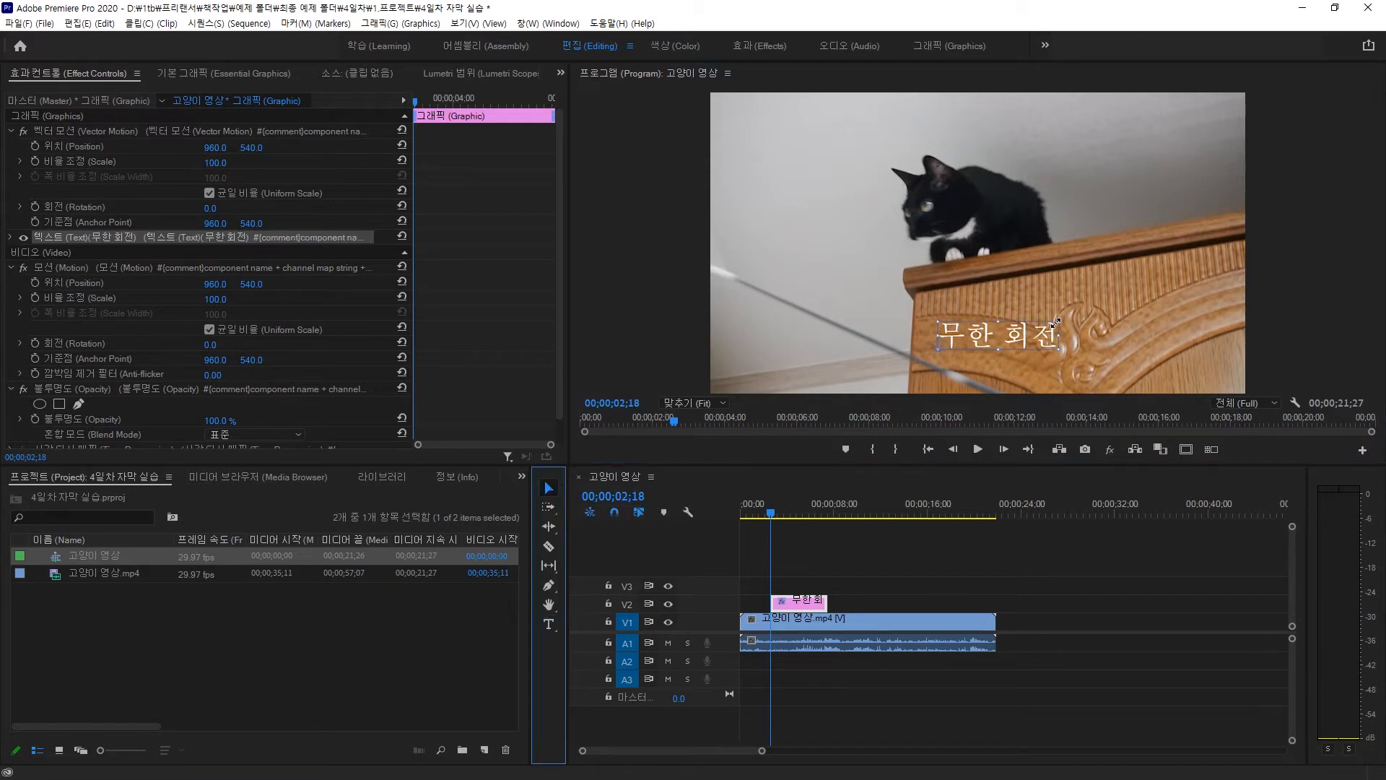
pyautogui.moveTo(1053, 325); pyautogui.dragTo(1016, 348)
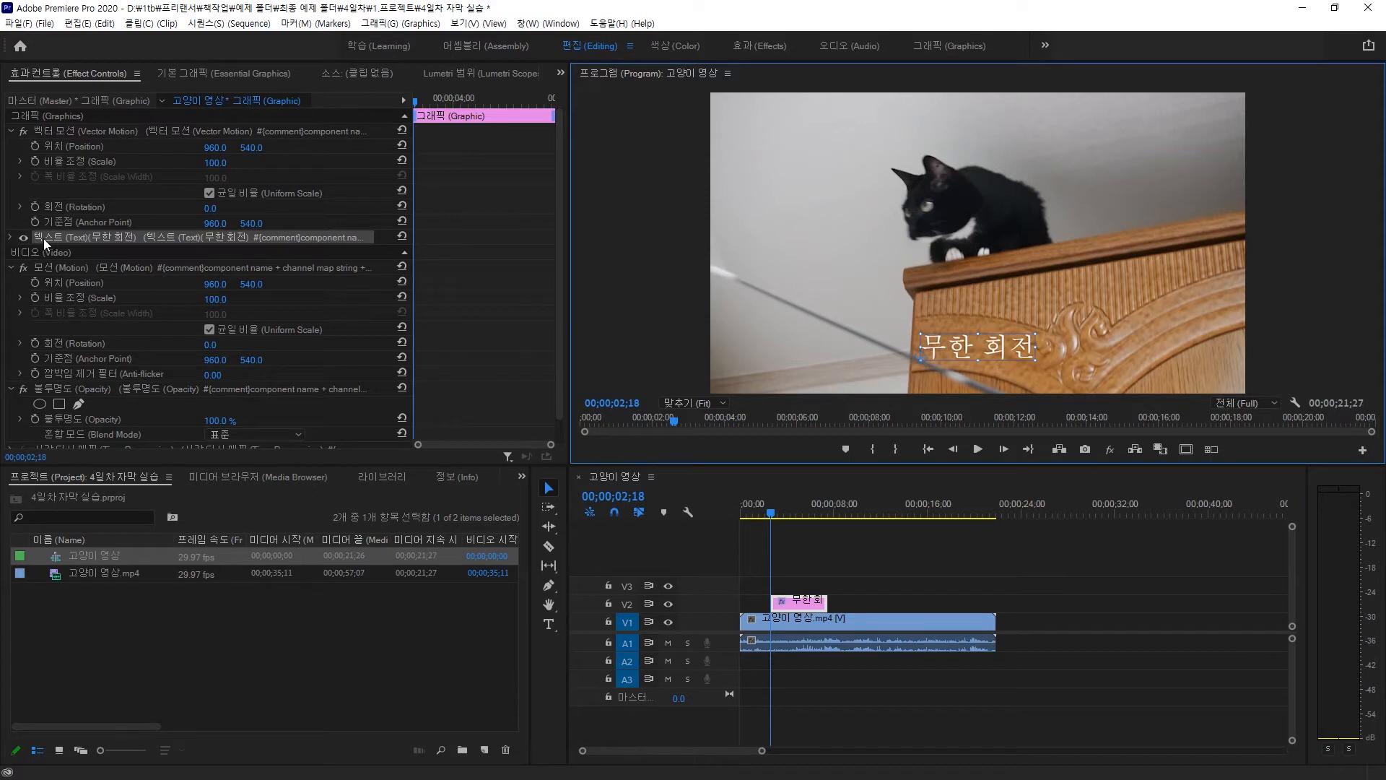
# Expand the caption's text properties in Effect Controls and open its settings in Essential Graphics.
pyautogui.click(10, 238)
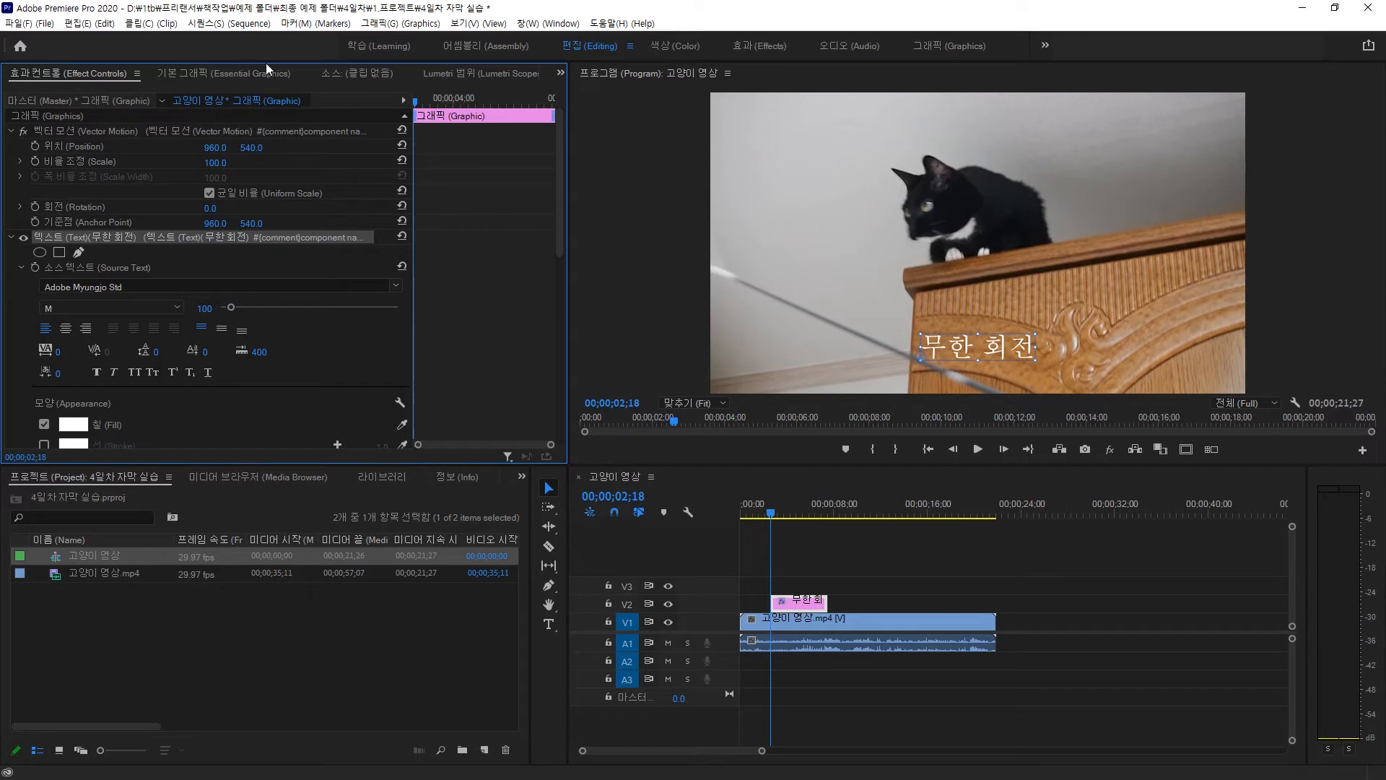
pyautogui.click(545, 24)
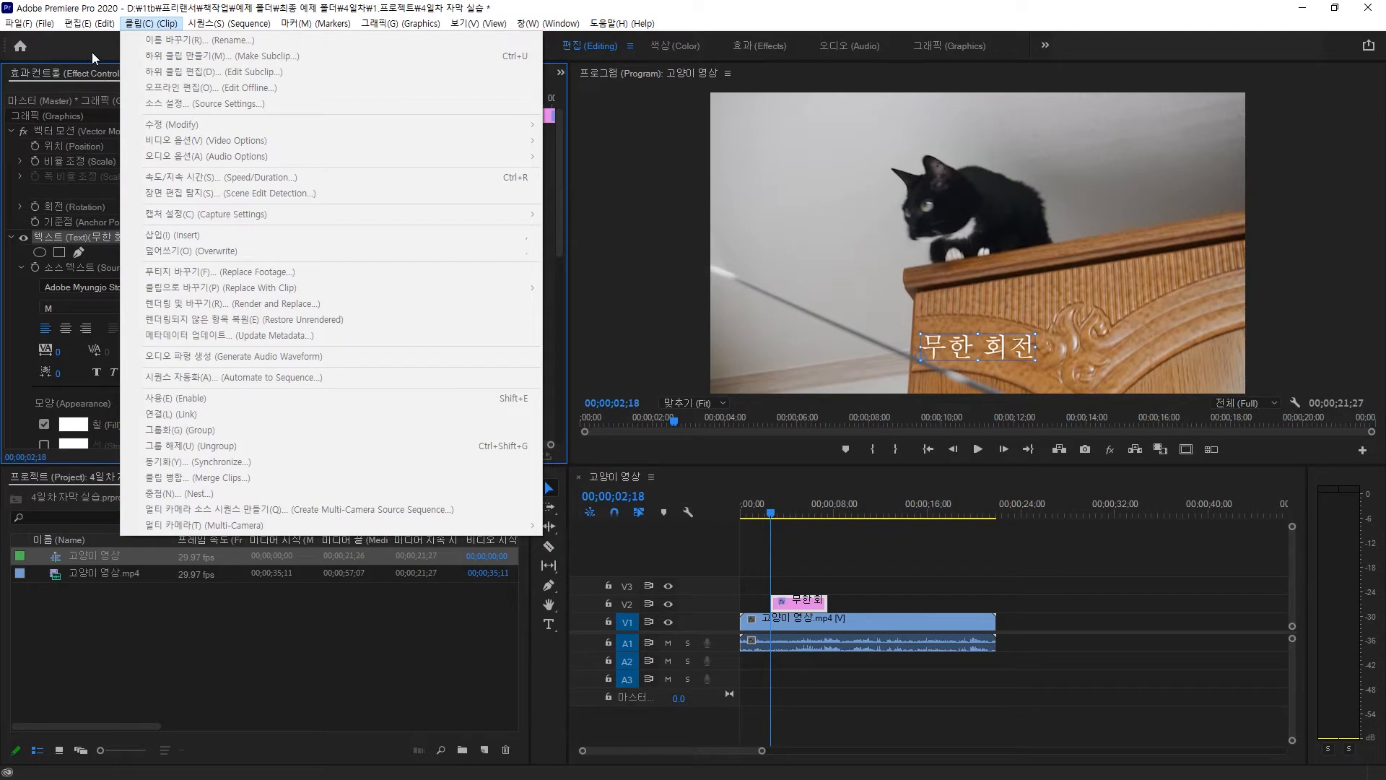
pyautogui.click(92, 52)
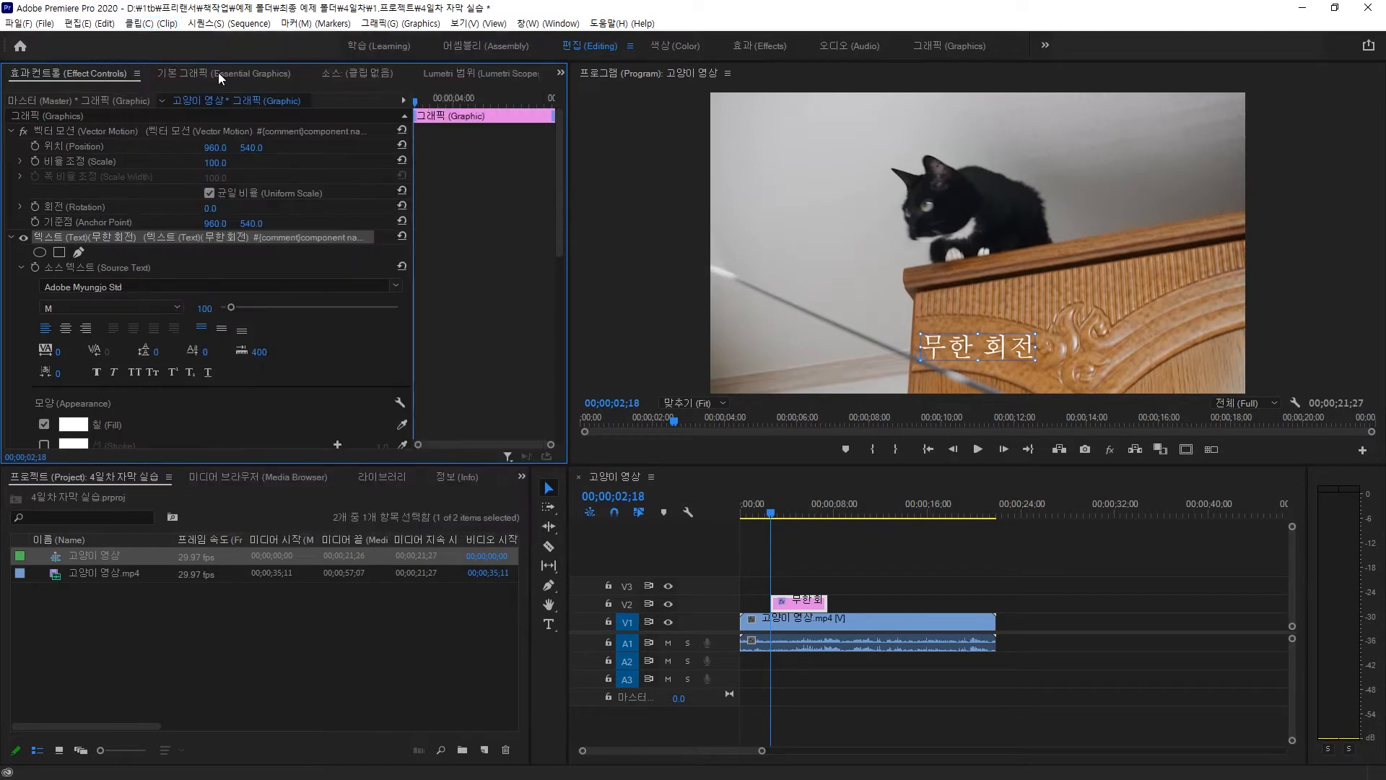
pyautogui.click(222, 73)
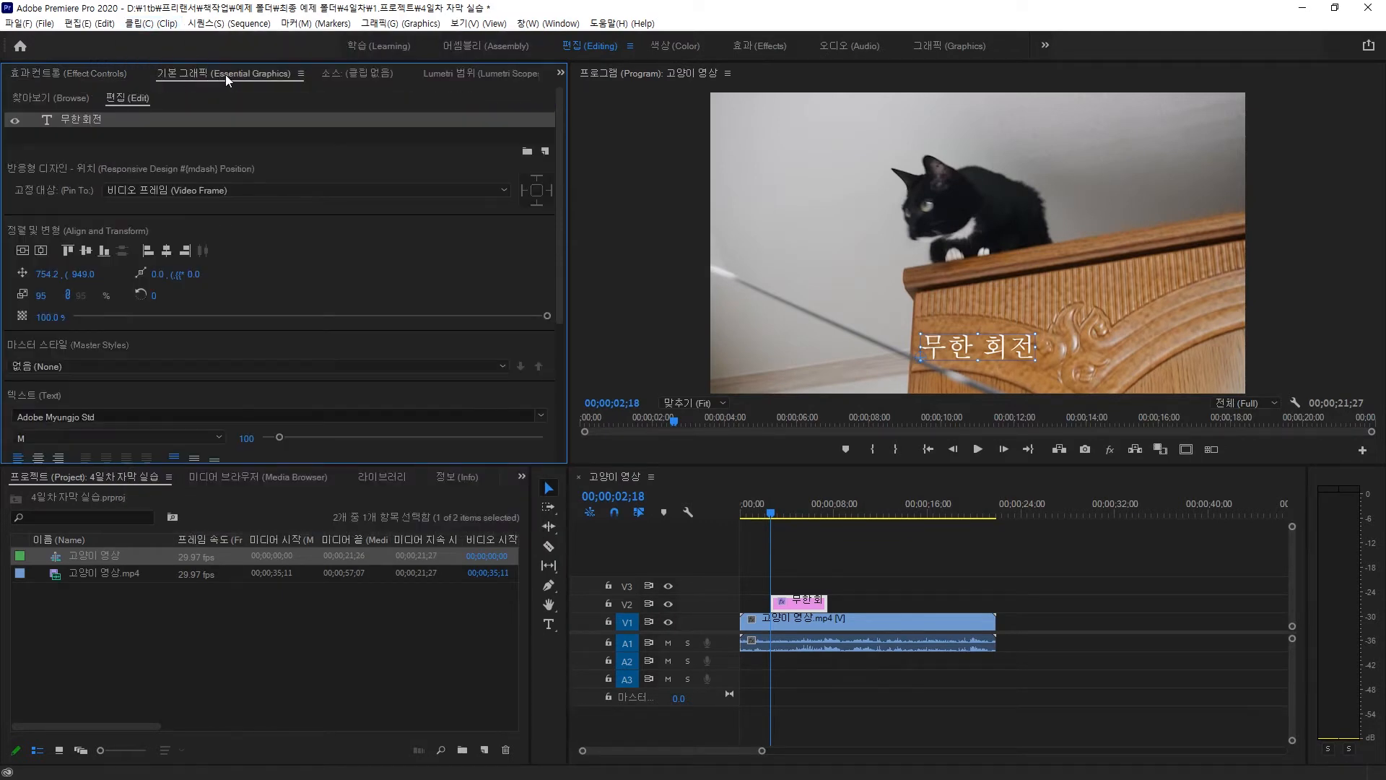
# Try docking Essential Graphics as a separate narrow column beside the Program monitor, and return it to its place between Effect Controls and Source.
pyautogui.moveTo(226, 75); pyautogui.dragTo(1382, 240)
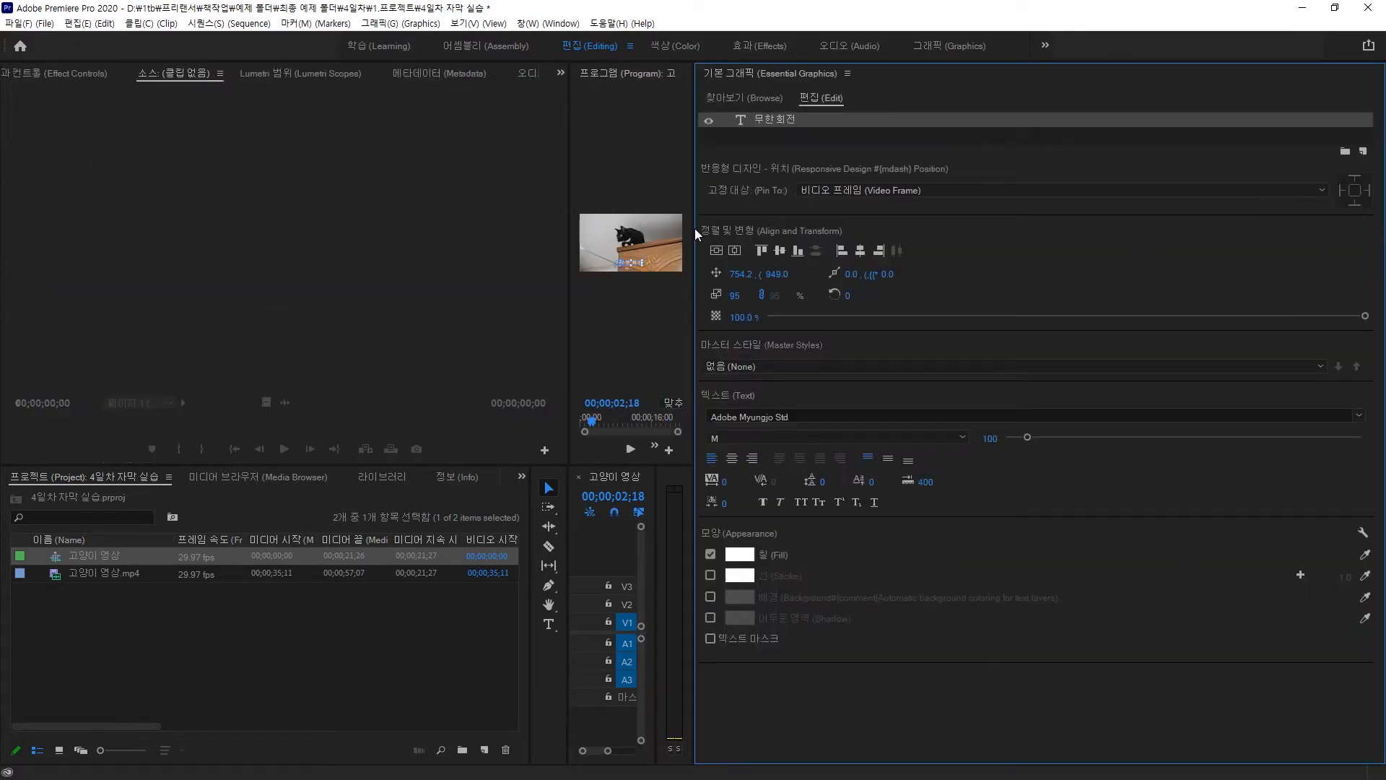
pyautogui.moveTo(694, 215); pyautogui.dragTo(1201, 190)
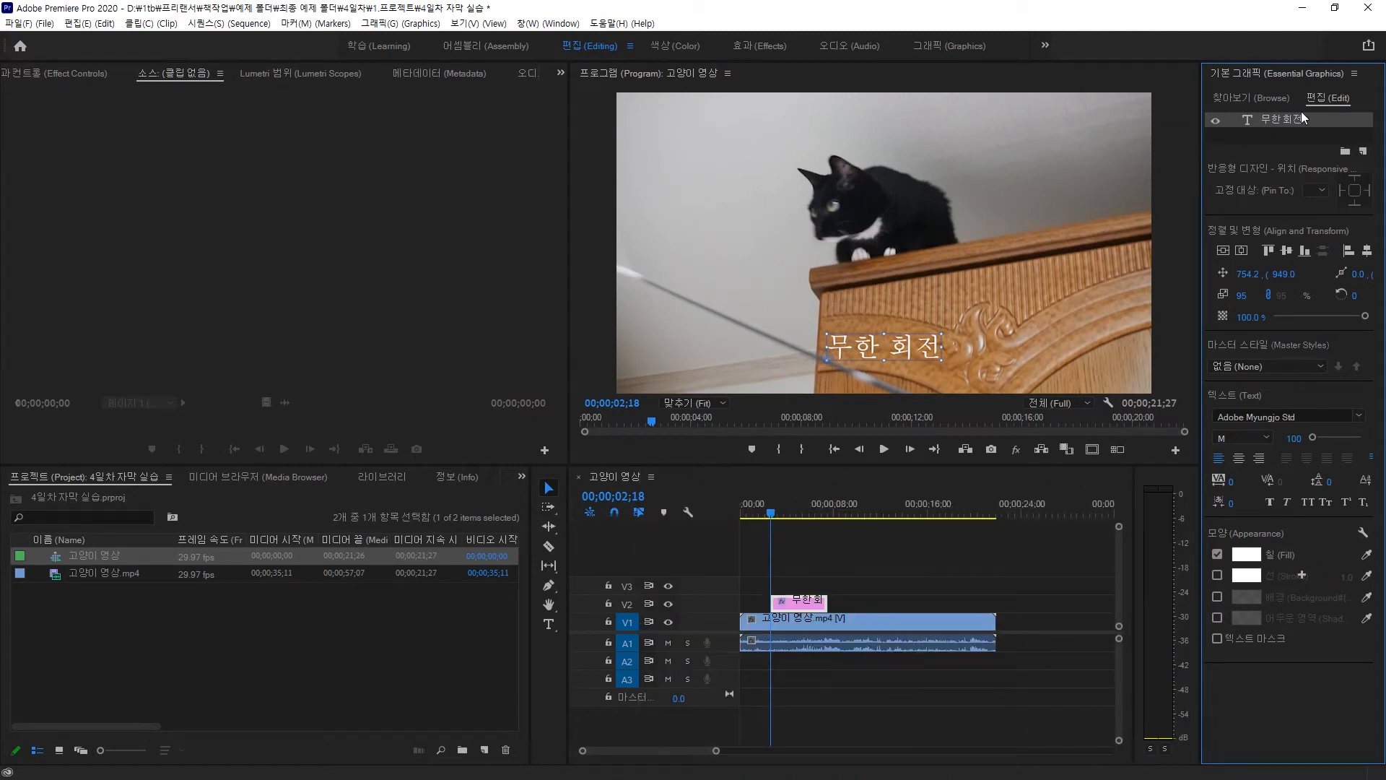
pyautogui.moveTo(1277, 75); pyautogui.dragTo(247, 222)
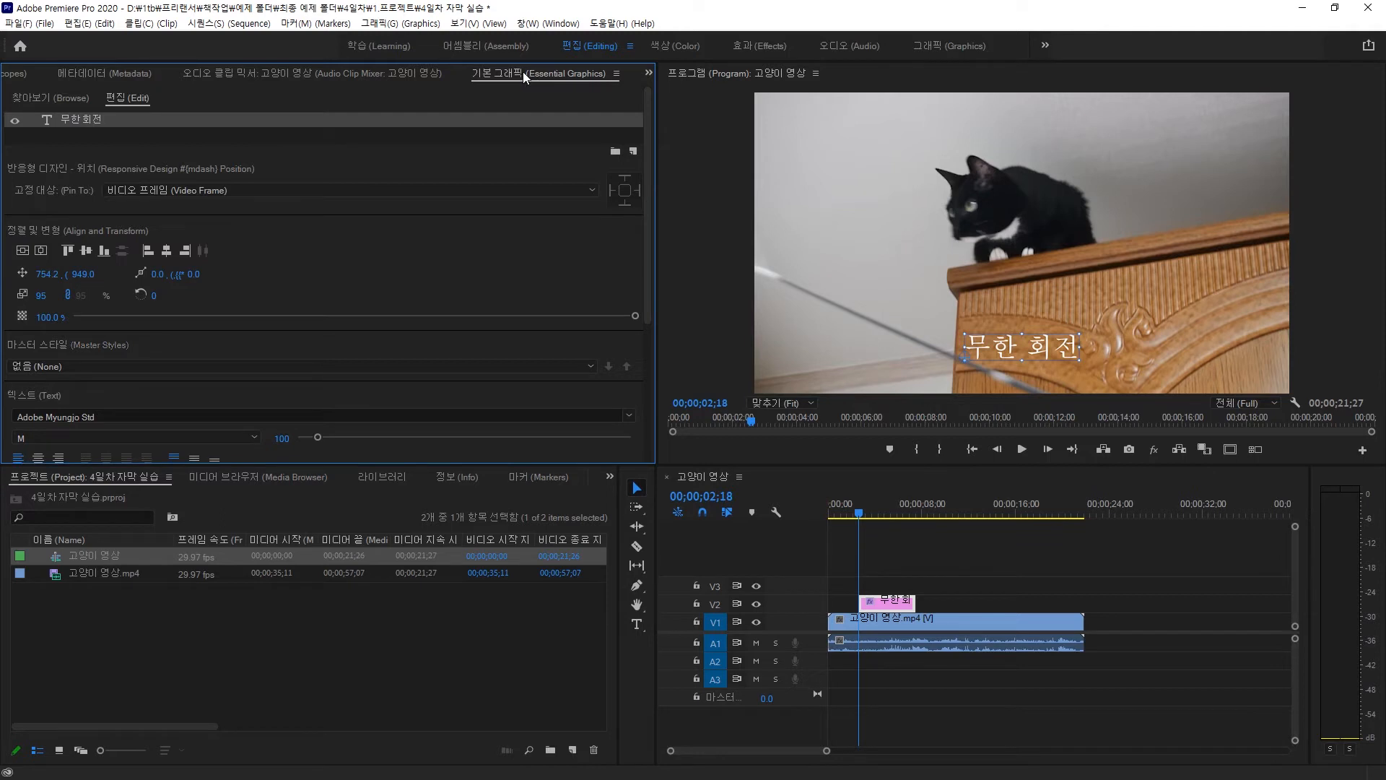
pyautogui.moveTo(499, 75); pyautogui.dragTo(192, 85)
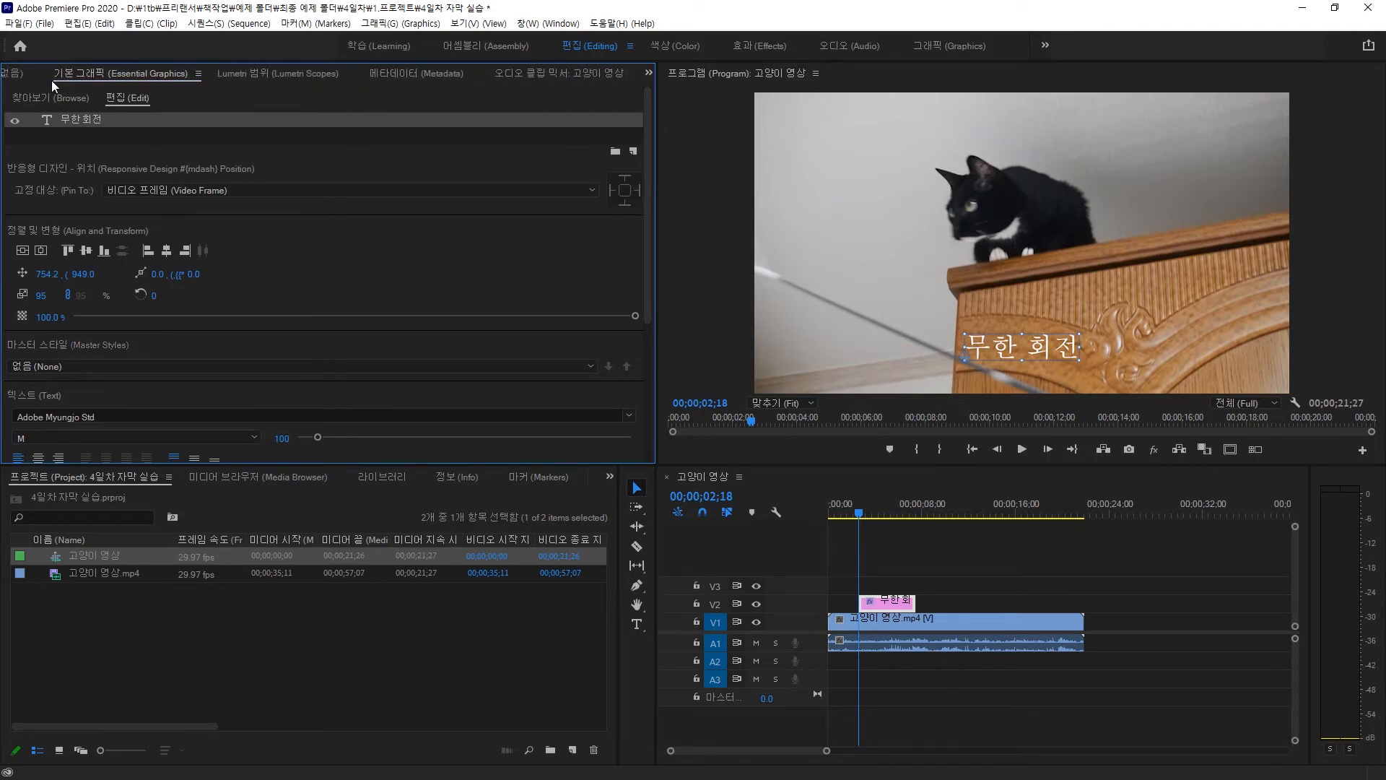
pyautogui.click(9, 78)
pyautogui.click(152, 74)
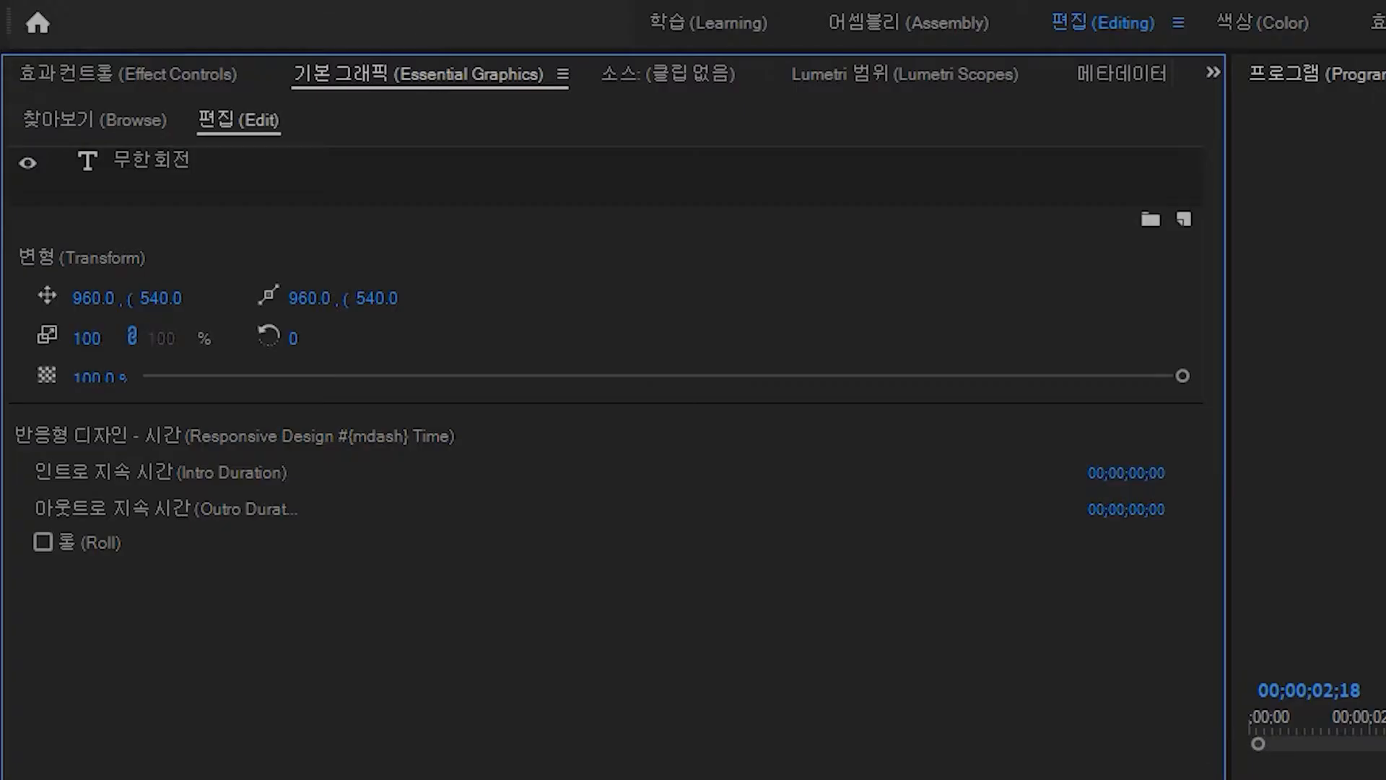
# Set the "무한 회전" caption's font to S-Core Dream with the 8 Heavy weight.
pyautogui.click(123, 161)
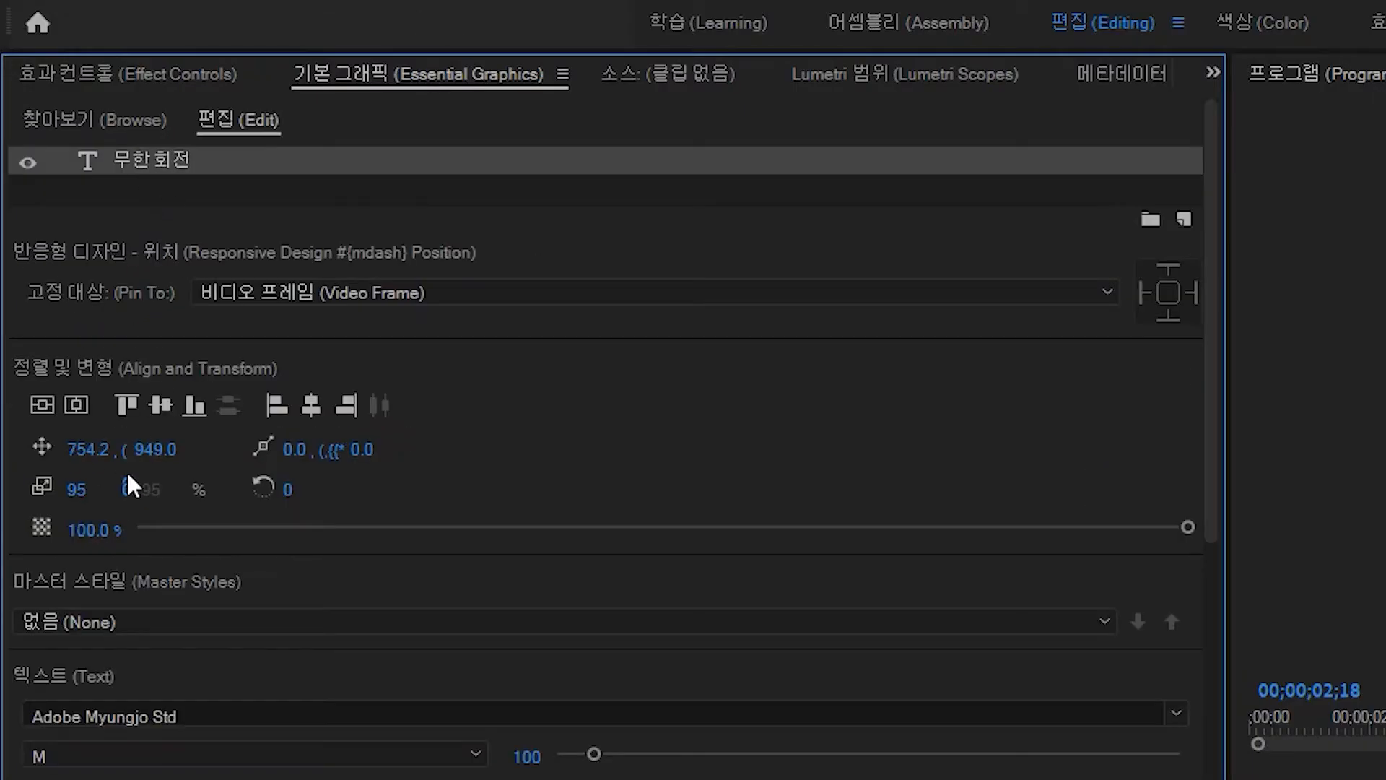
pyautogui.scroll(-5, 127, 470)
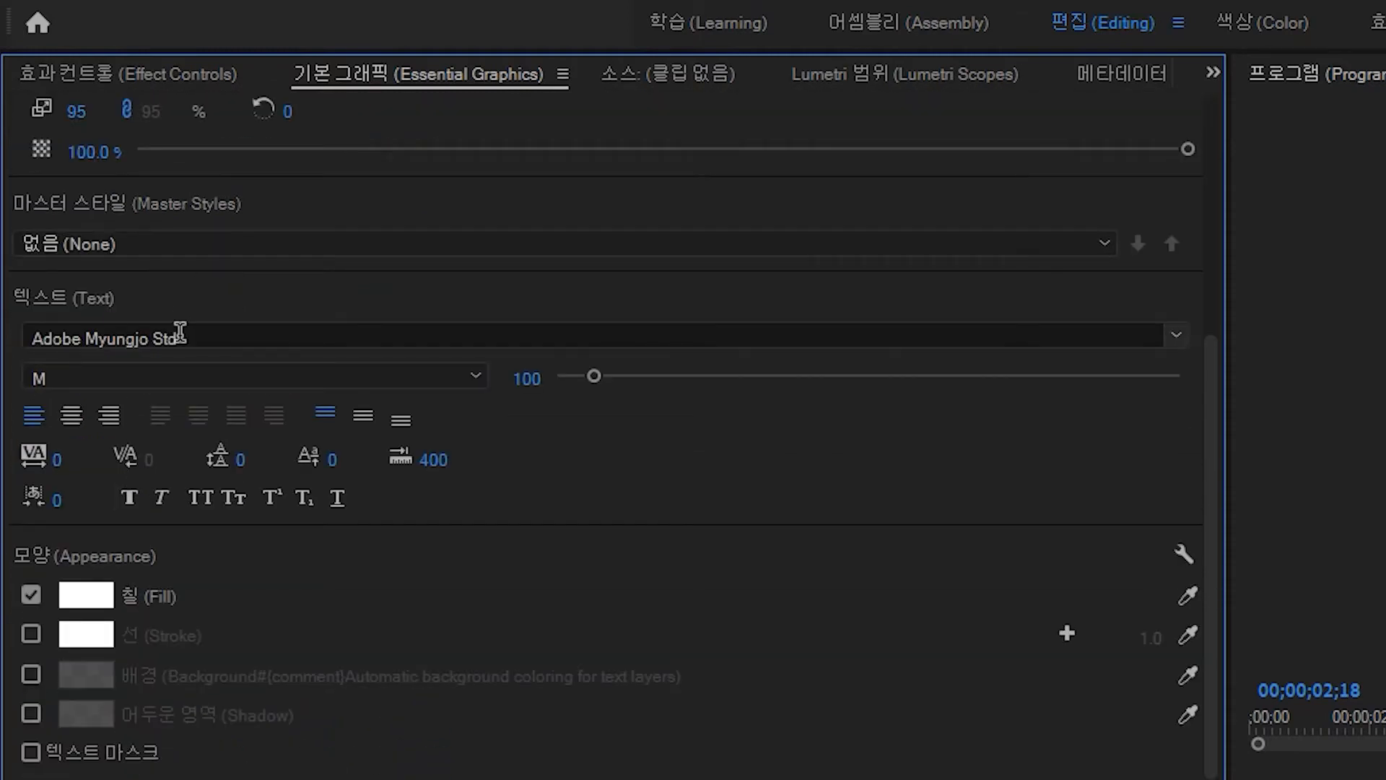
pyautogui.click(200, 334)
pyautogui.scroll(-1, 232, 628)
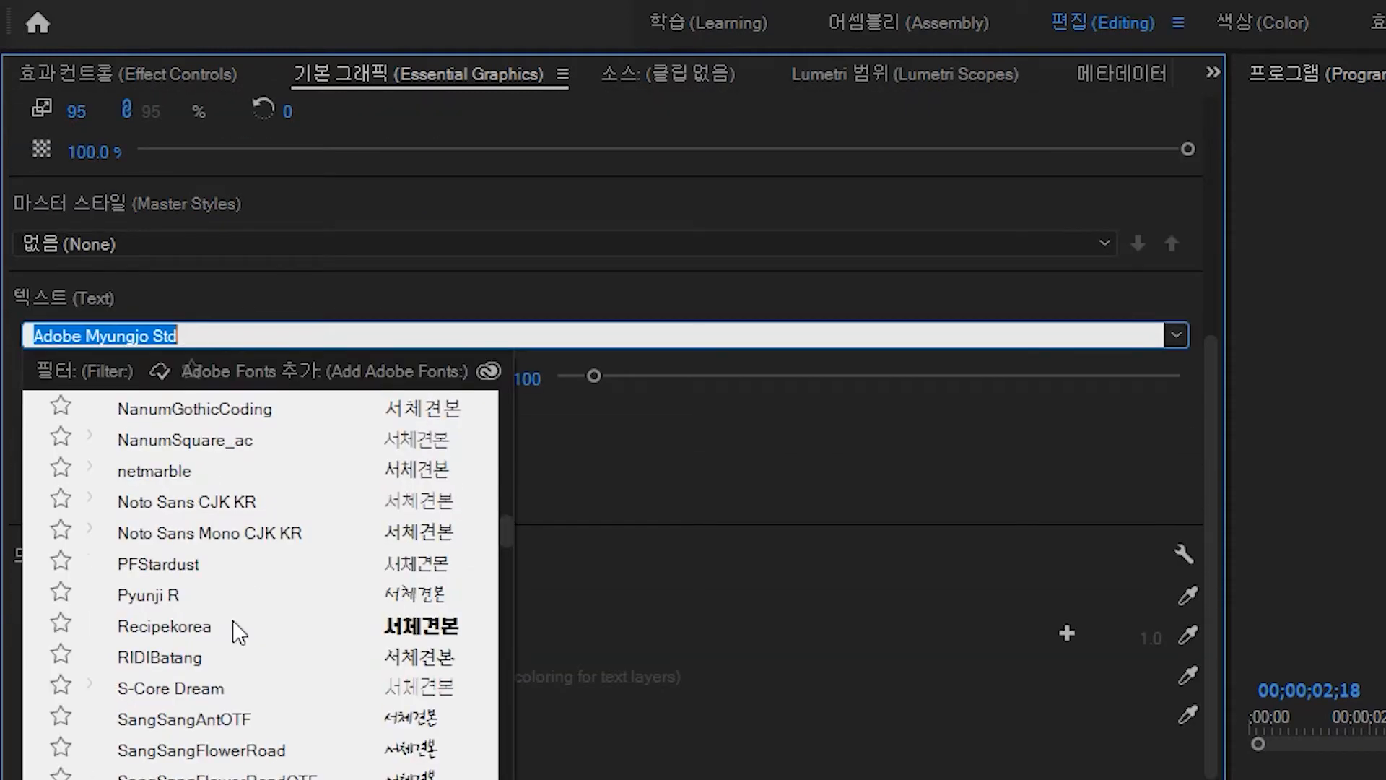
pyautogui.click(171, 688)
pyautogui.click(109, 378)
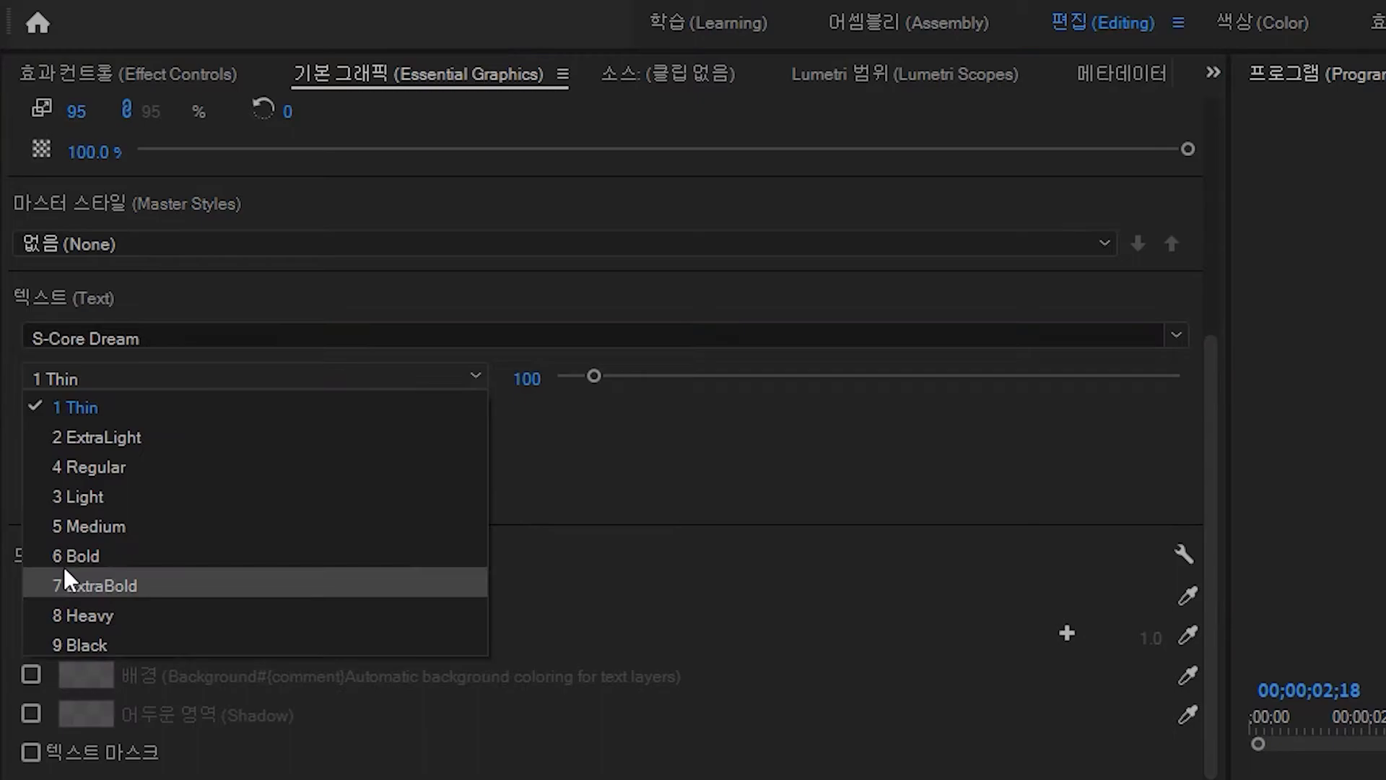
pyautogui.click(83, 616)
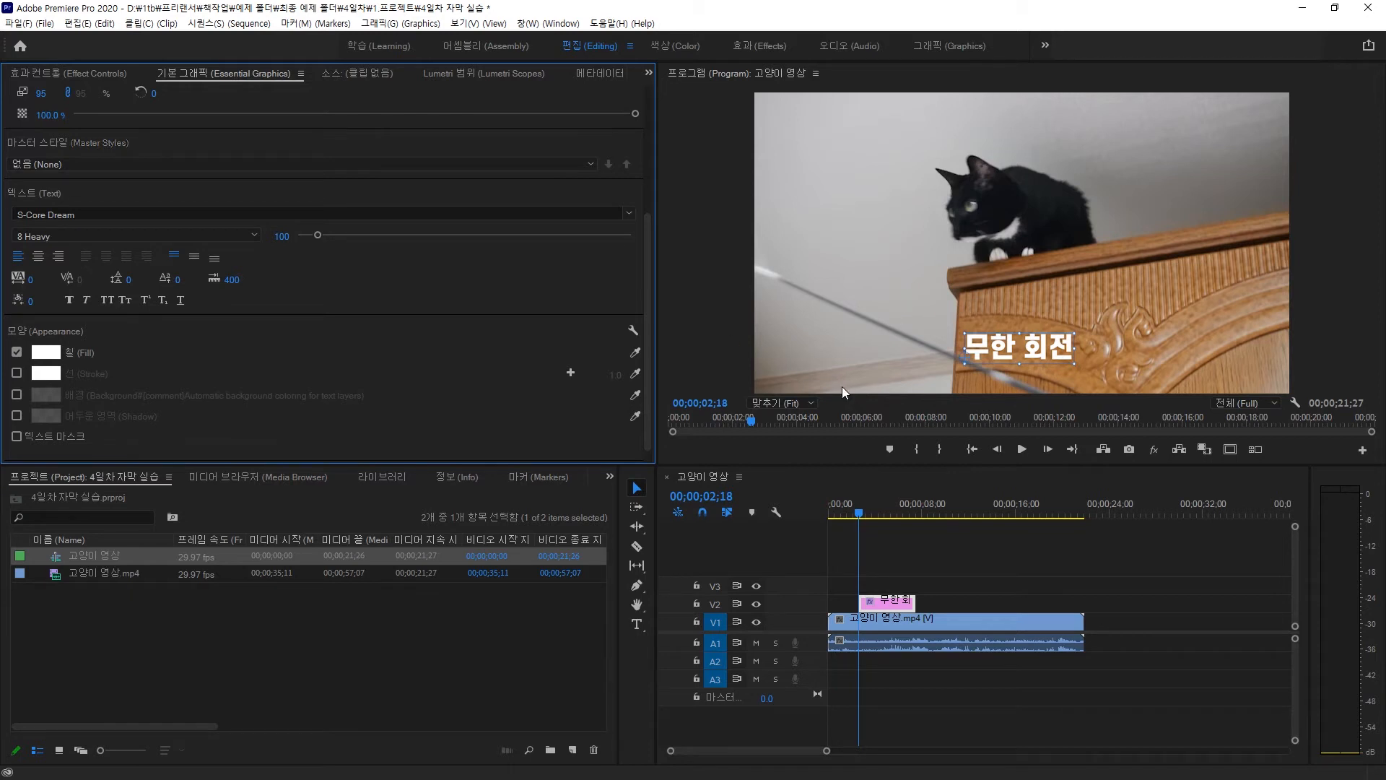
# Turn on the shadow for the "무한 회전" caption and set its opacity to 46%.
pyautogui.click(17, 415)
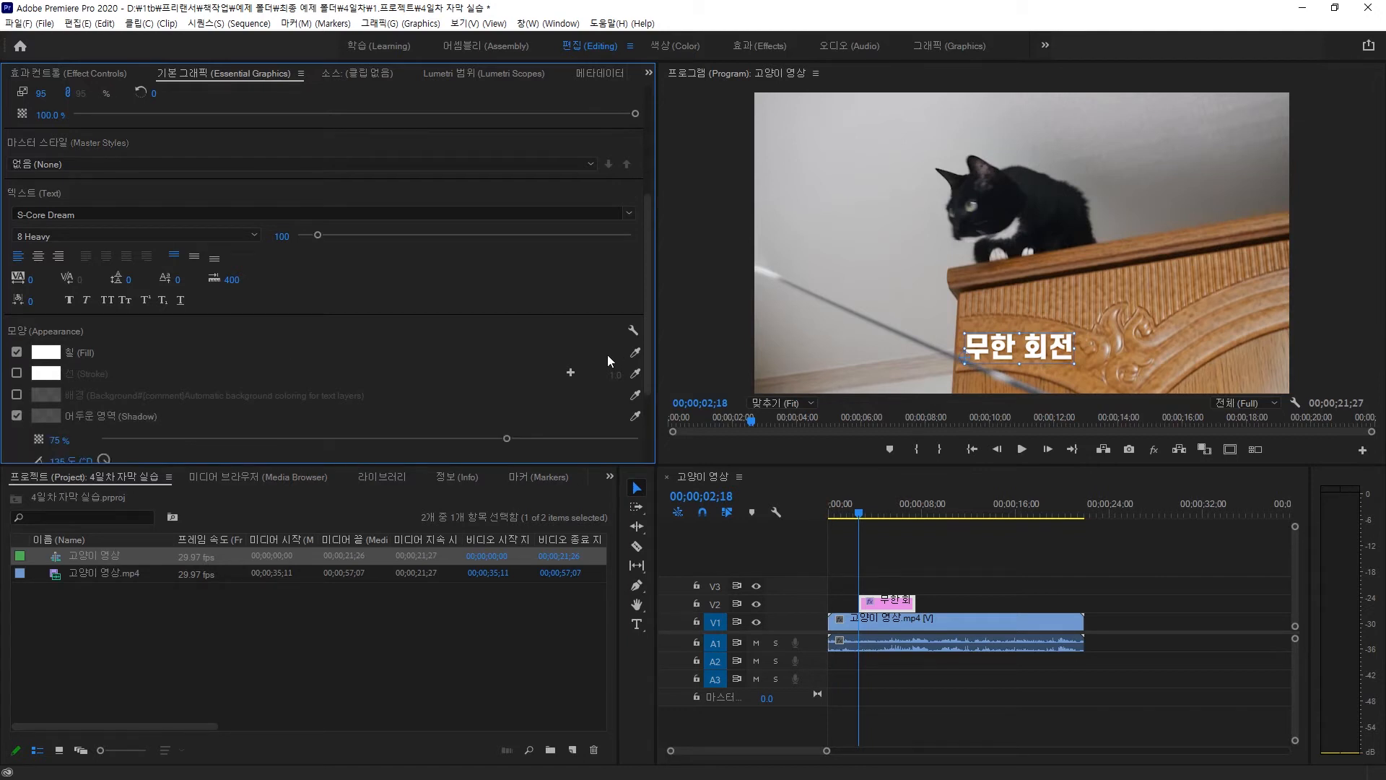
pyautogui.scroll(-3, 432, 384)
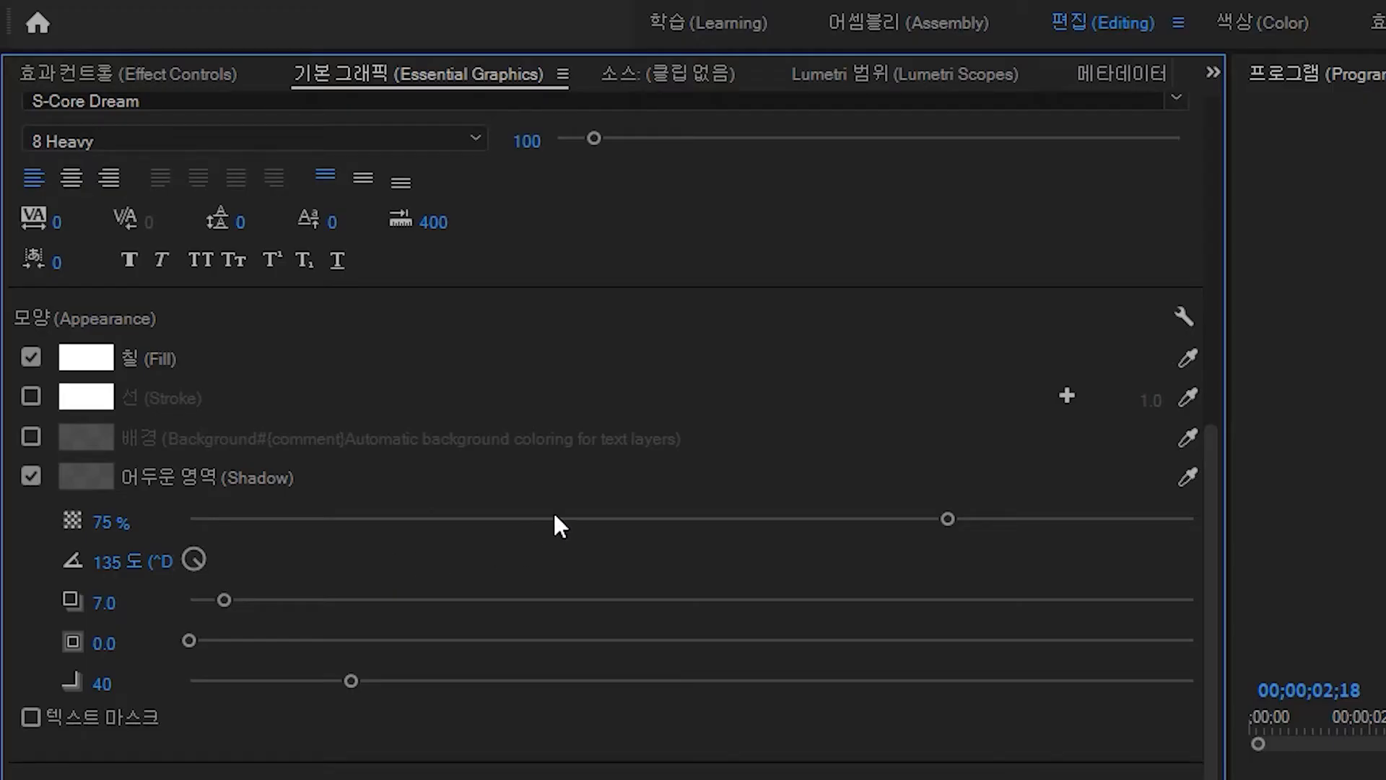
pyautogui.moveTo(555, 517); pyautogui.dragTo(664, 519)
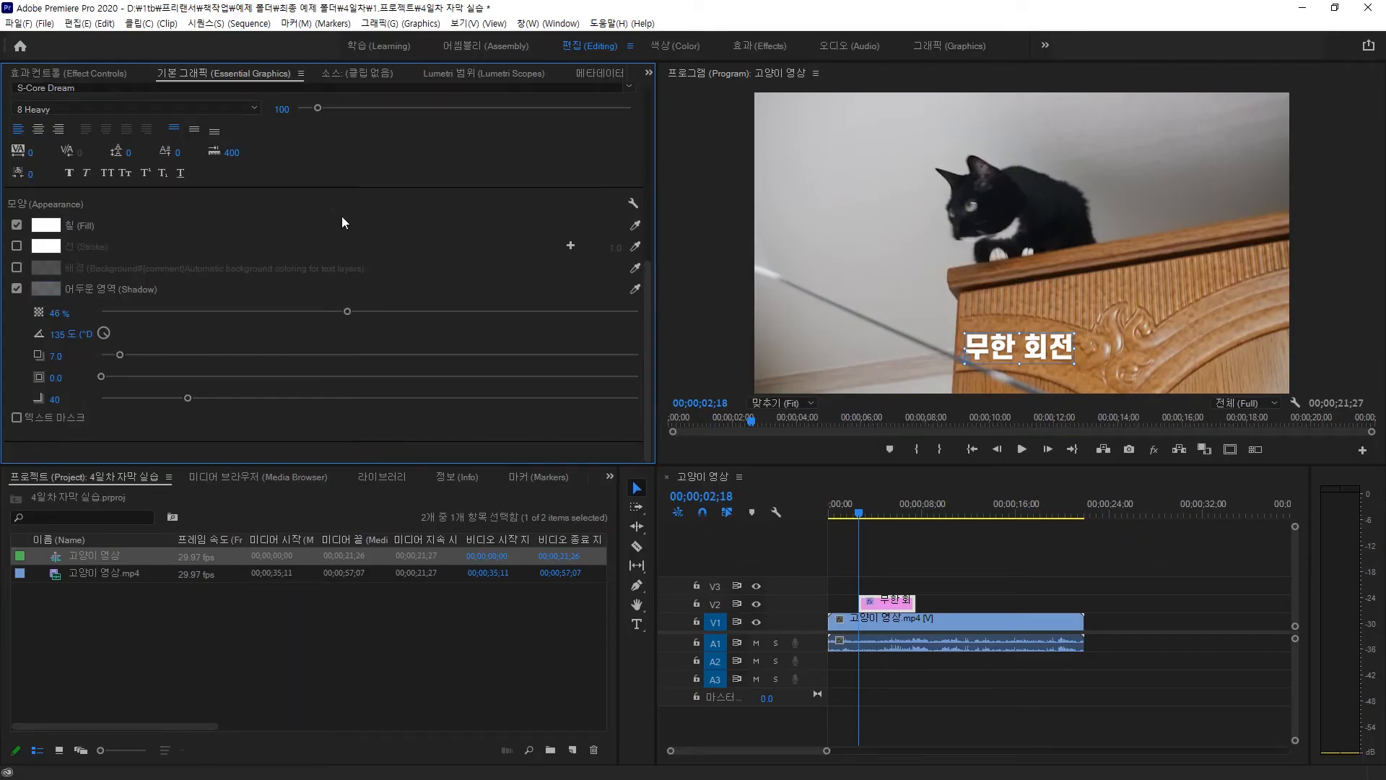
# Try extending the "무한 회전" caption with filler characters, and delete them again.
pyautogui.scroll(5, 279, 290)
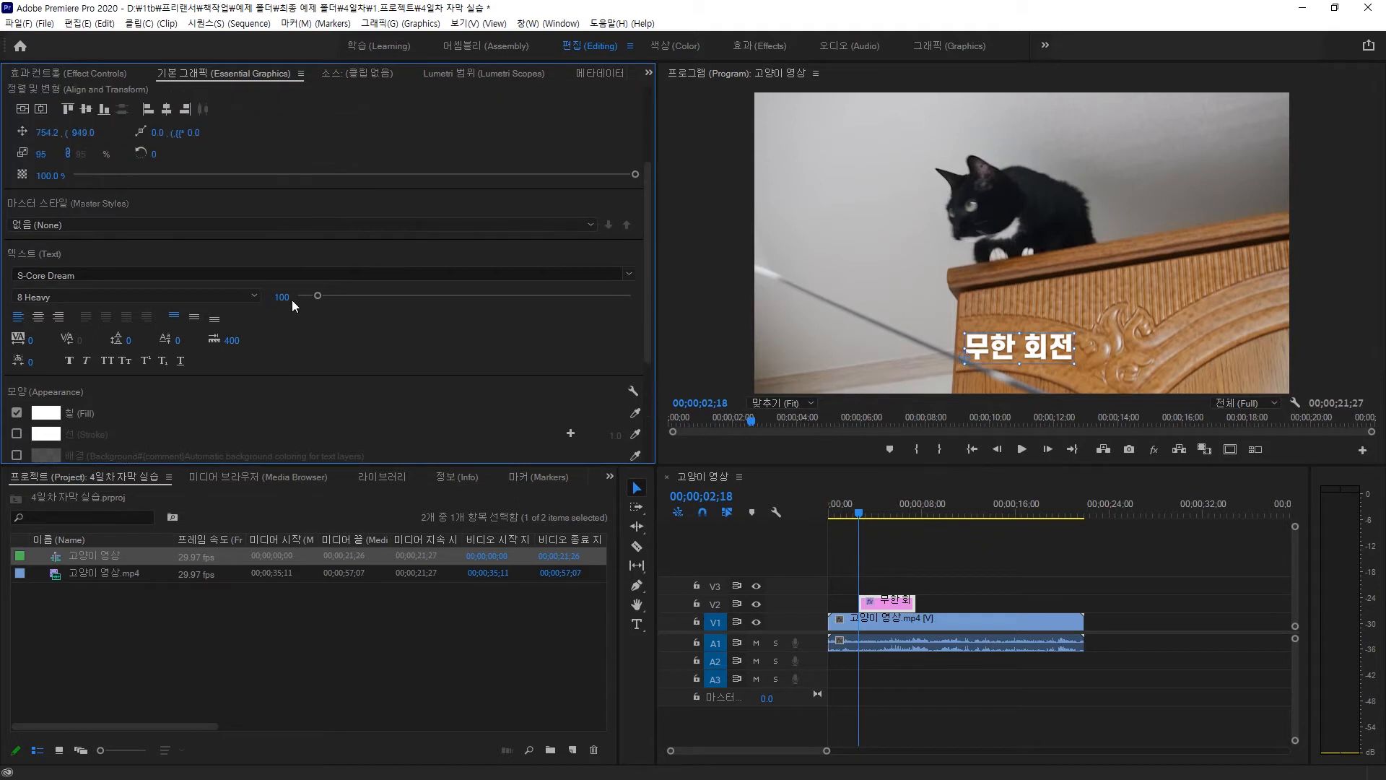
pyautogui.doubleClick(1067, 350)
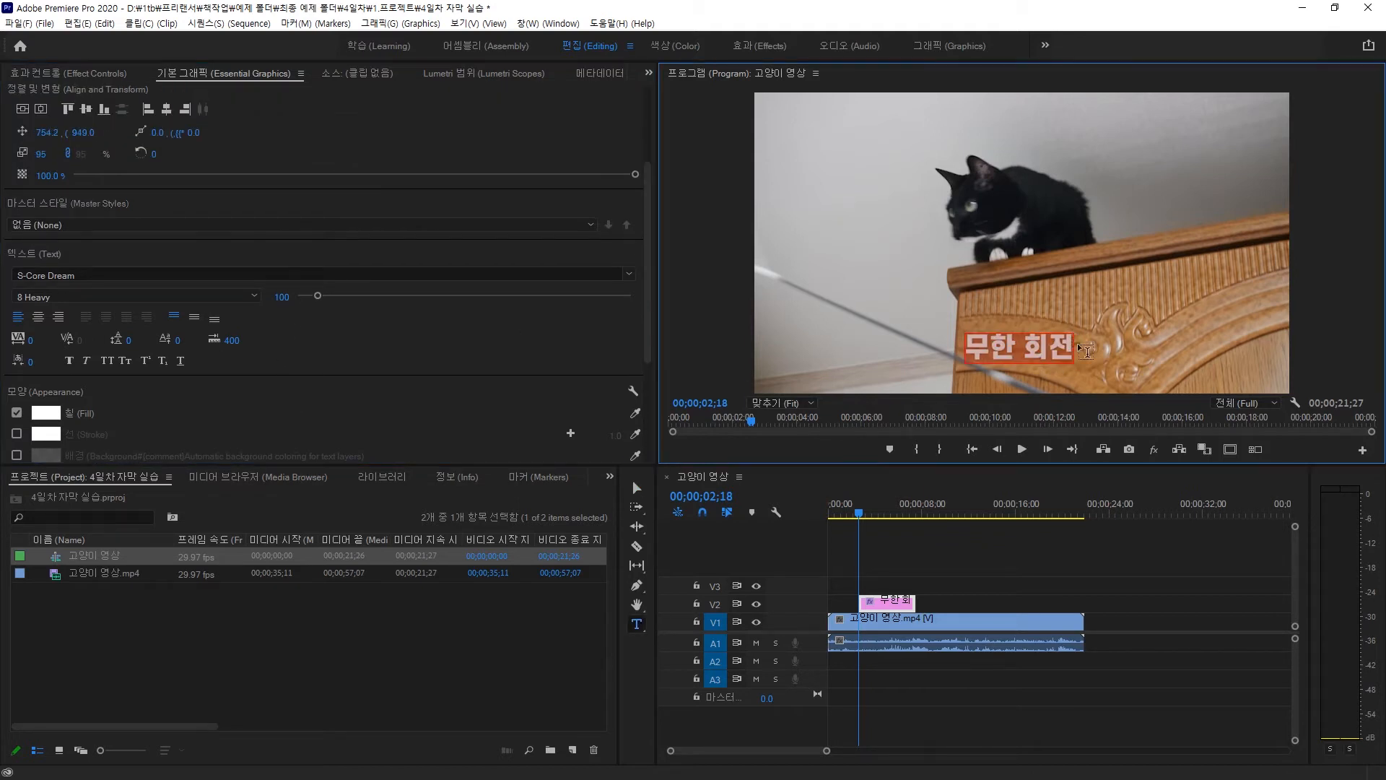
pyautogui.write('ㄴㄴㄴㅇㄴ')
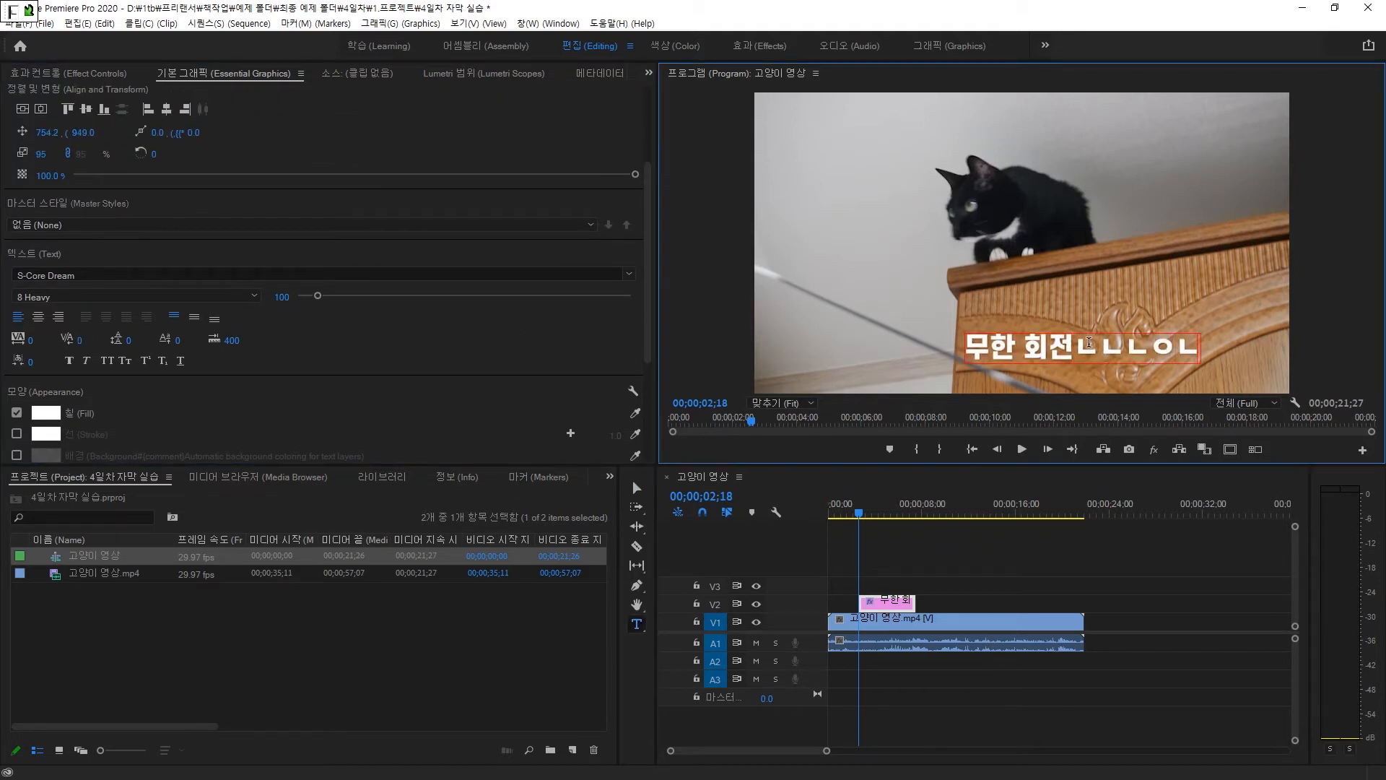
pyautogui.write('ㄴ')
pyautogui.moveTo(1078, 348); pyautogui.dragTo(1237, 360)
pyautogui.press('BackSpace')
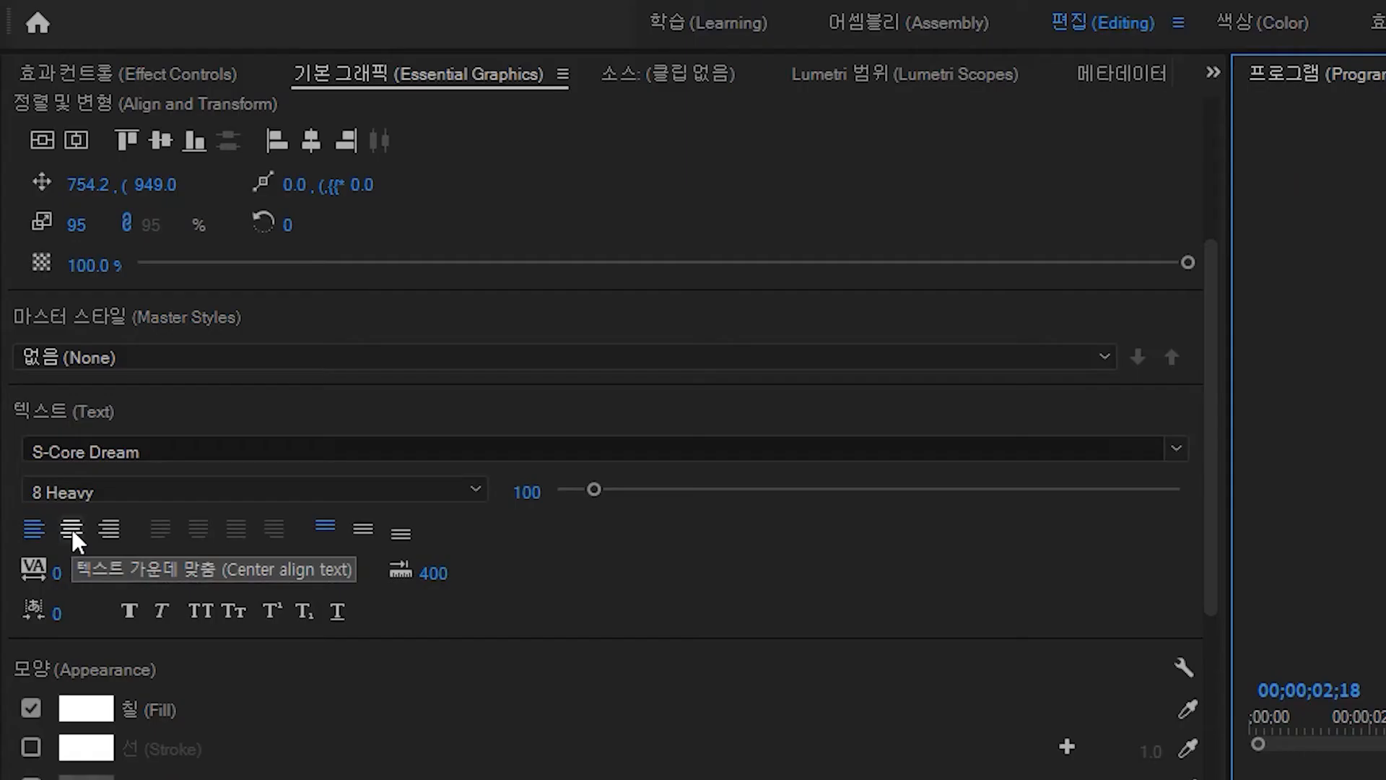
# Center-align the "무한 회전" caption's text and center the caption horizontally in the frame.
pyautogui.click(71, 531)
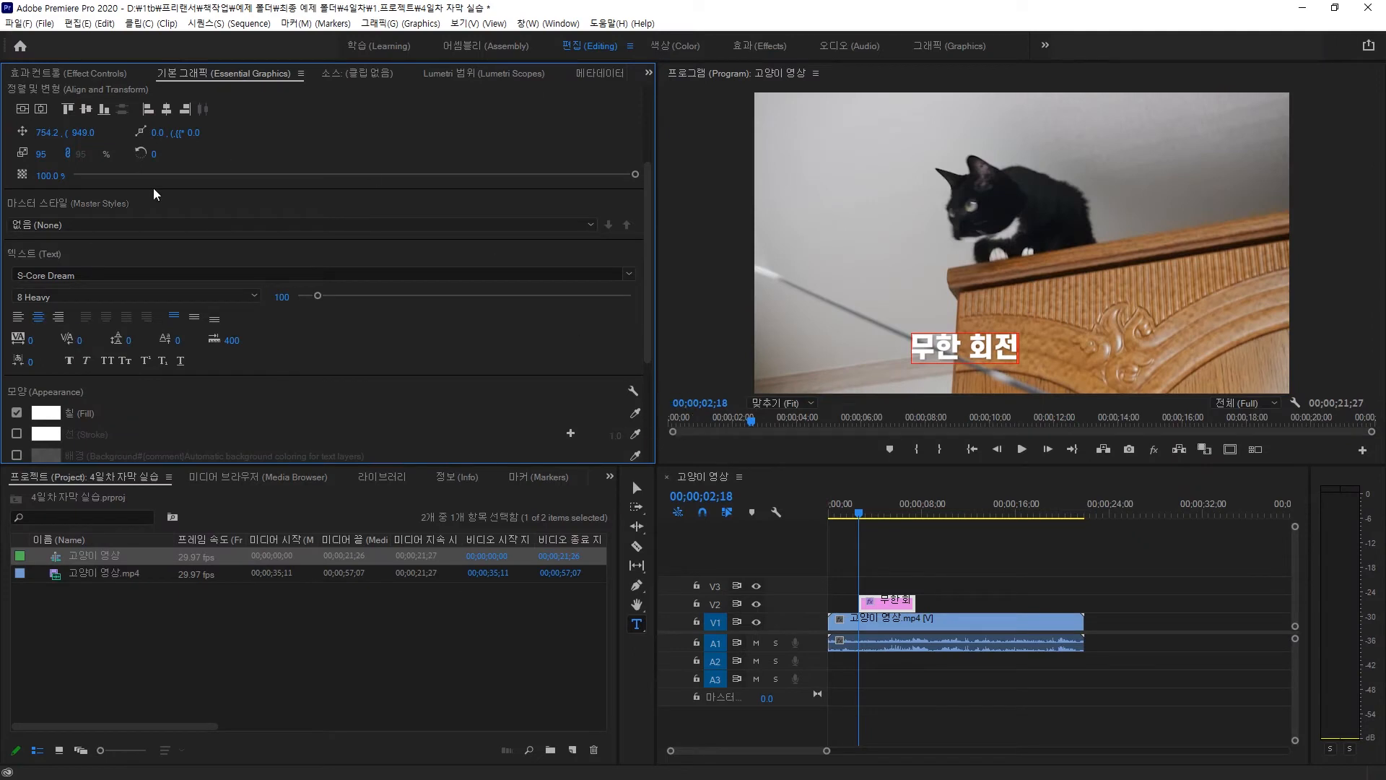
pyautogui.scroll(1, 136, 245)
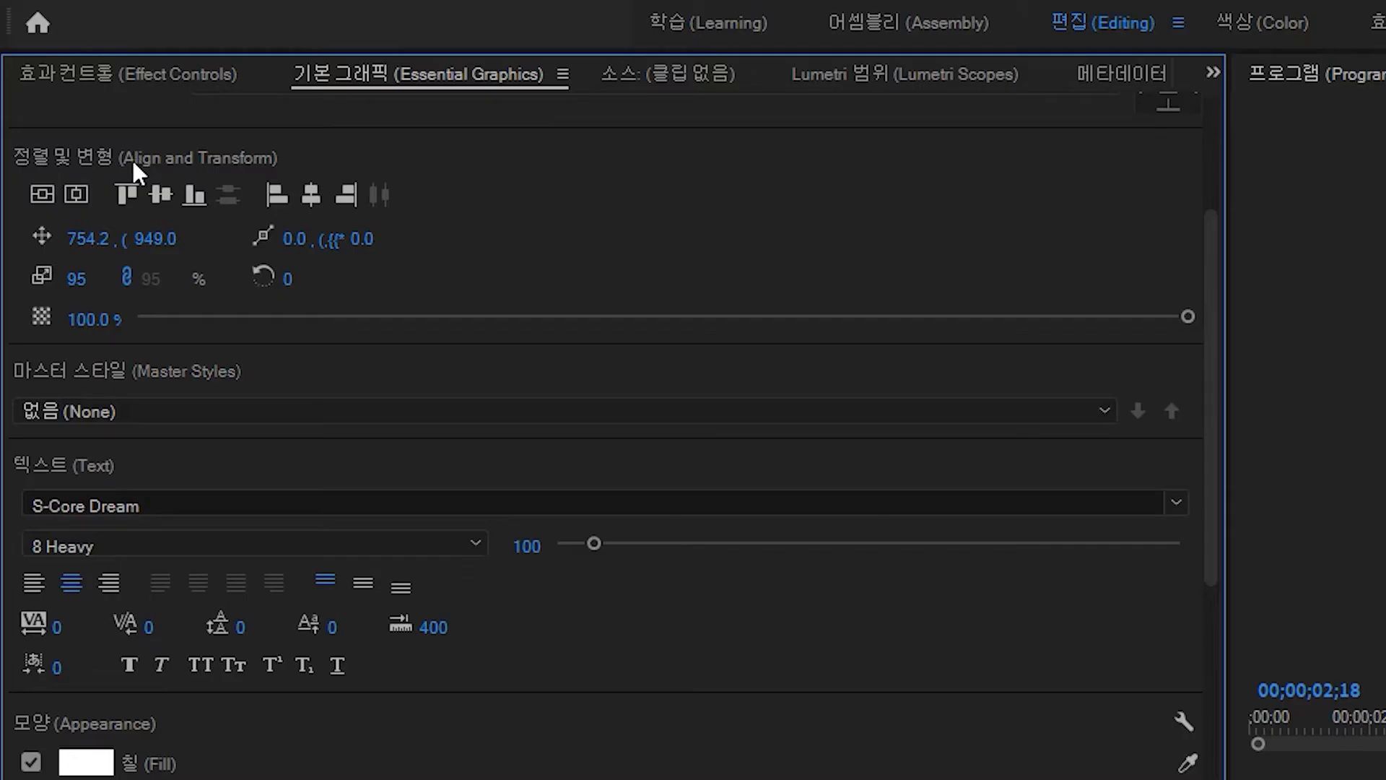
pyautogui.scroll(1, 133, 171)
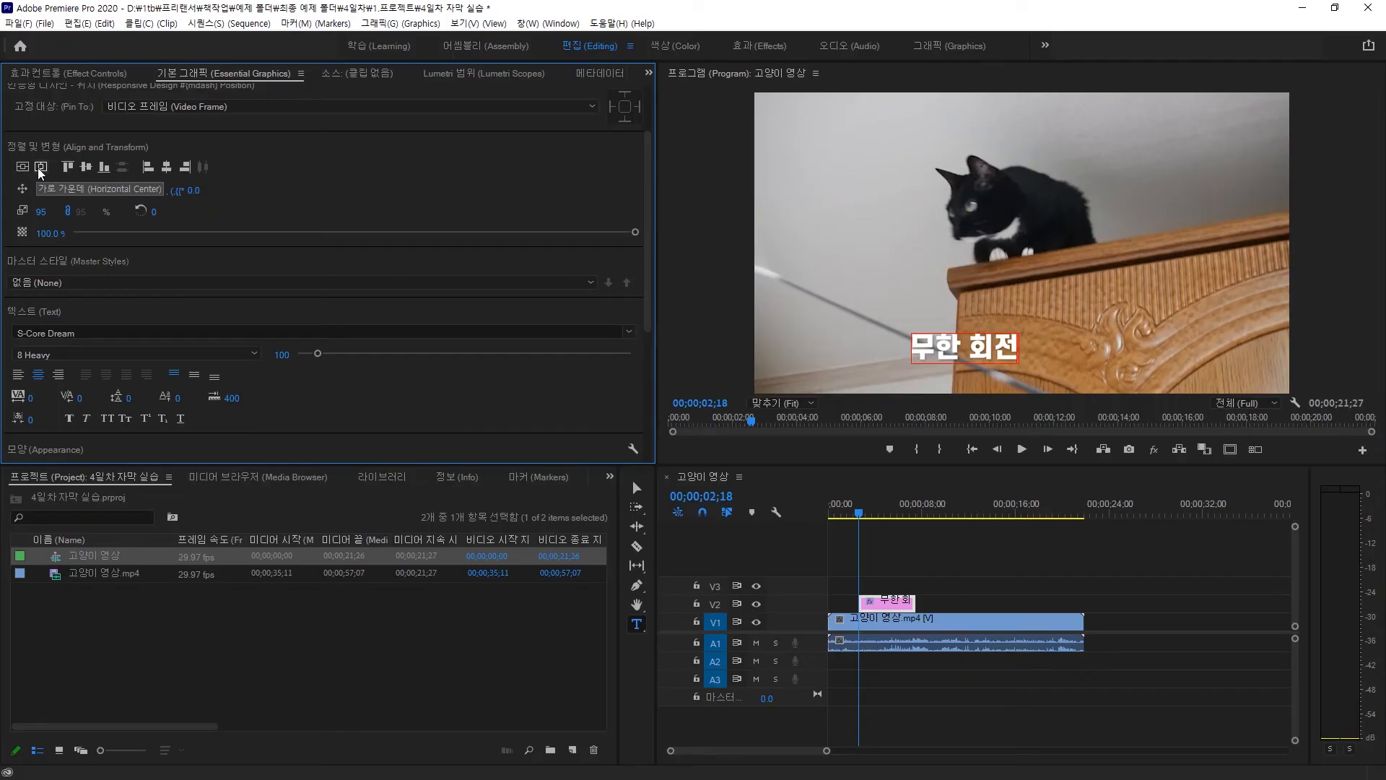
pyautogui.click(41, 167)
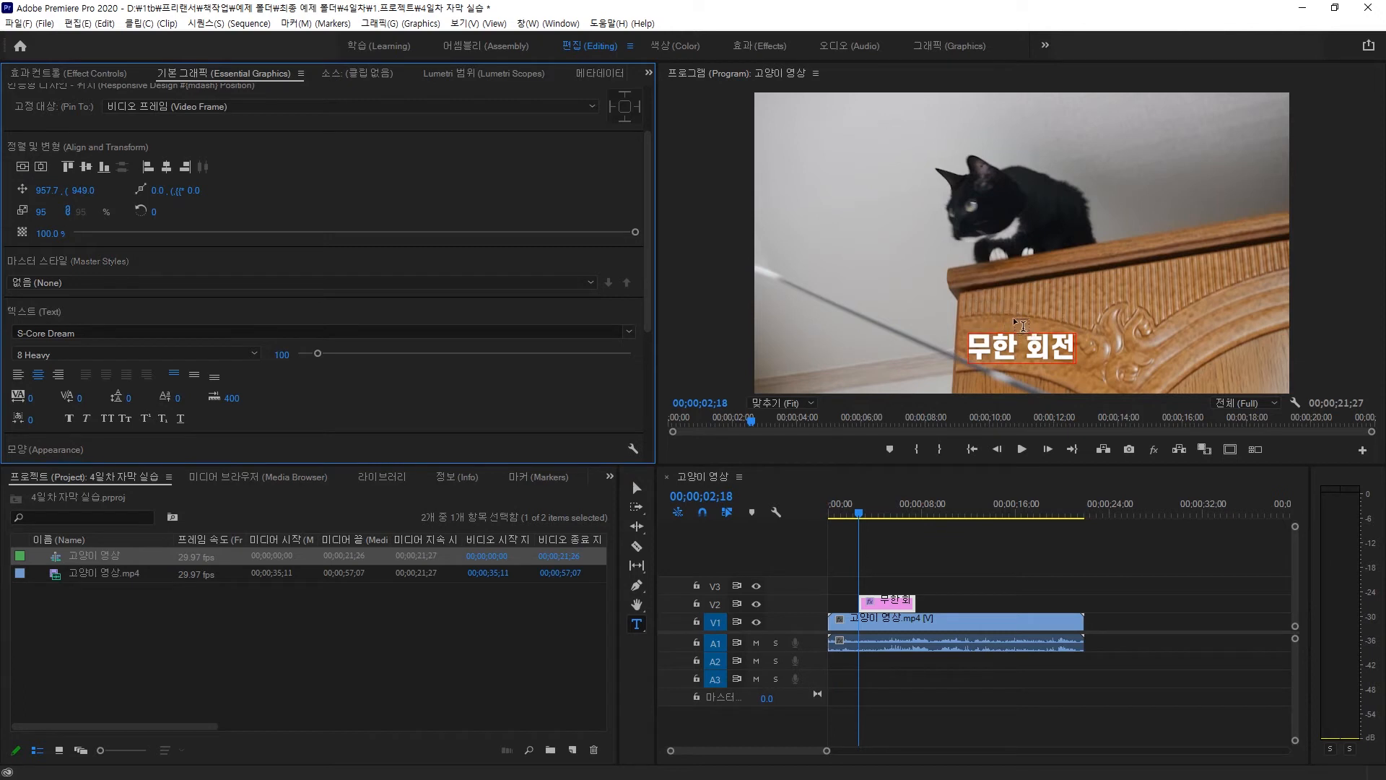
# Add a second text layer reading "잡을 때까지" above "무한 회전", scale it to 43% and place it at 767.1, 852.6.
pyautogui.click(969, 318)
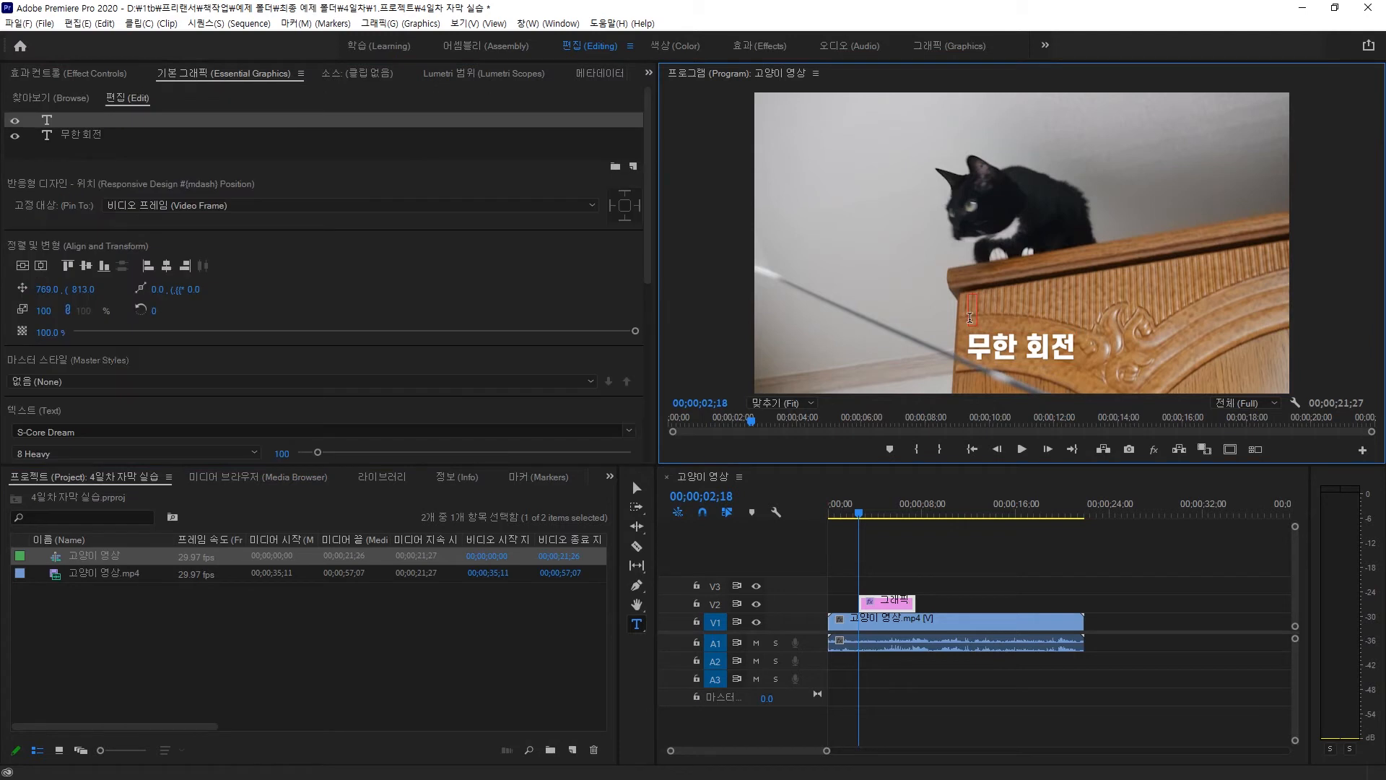
pyautogui.write('잡')
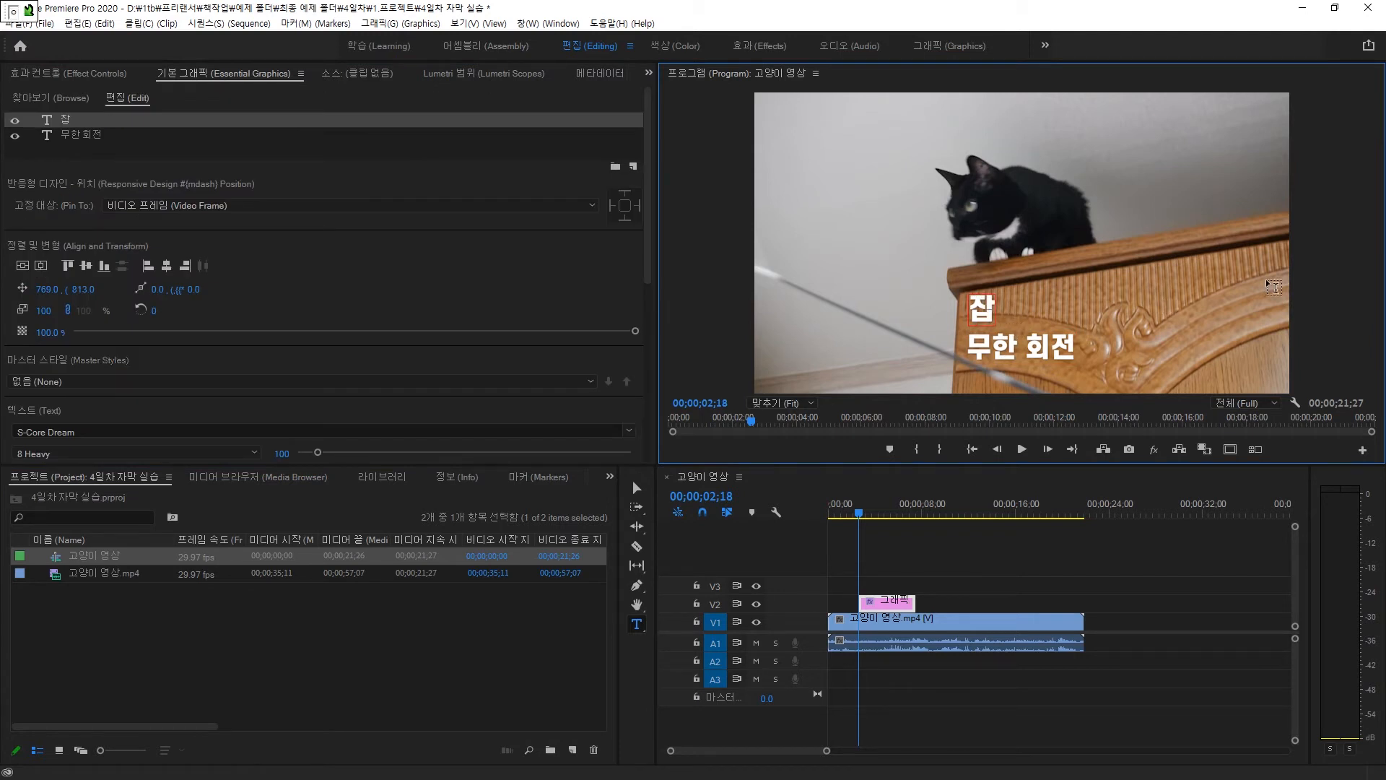
pyautogui.write('을 때까')
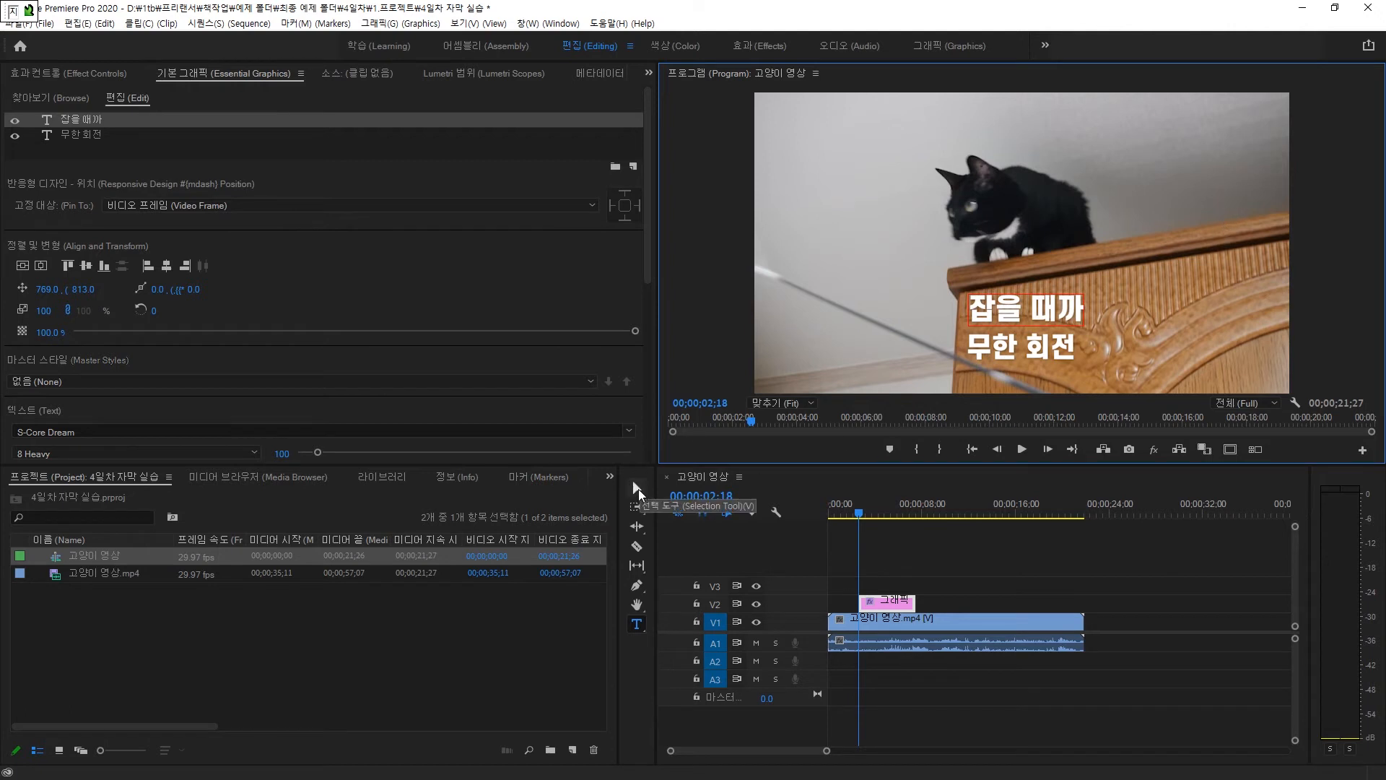
pyautogui.write('지')
pyautogui.click(639, 488)
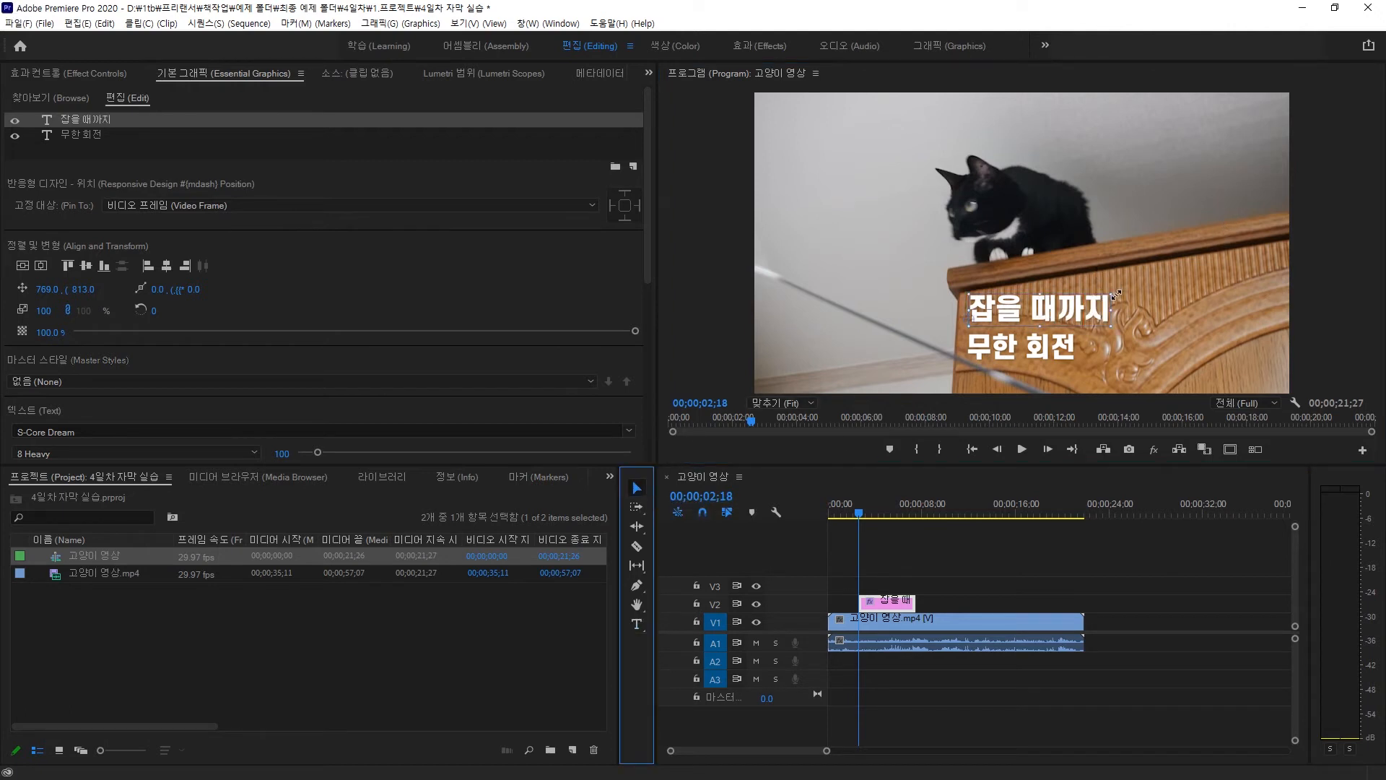
pyautogui.moveTo(1117, 293); pyautogui.dragTo(999, 323)
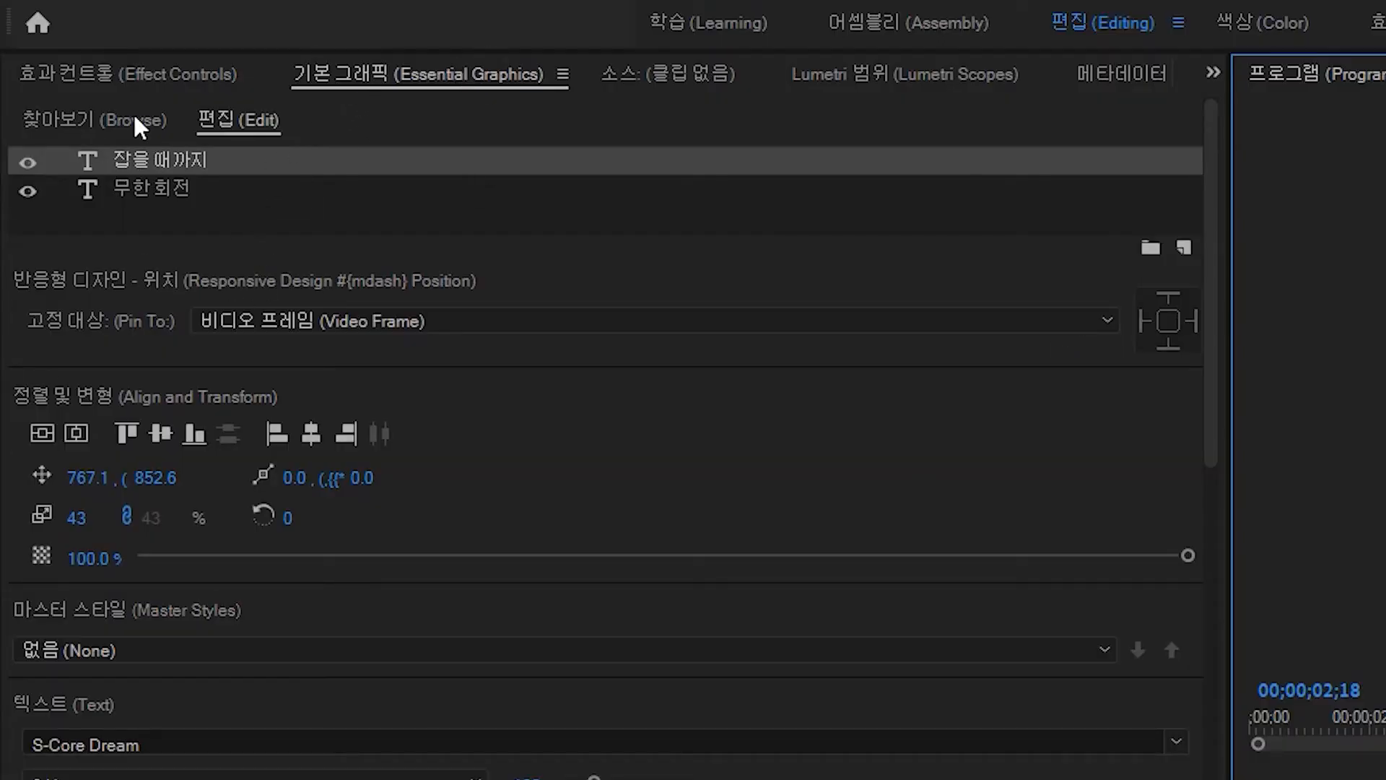
pyautogui.click(258, 201)
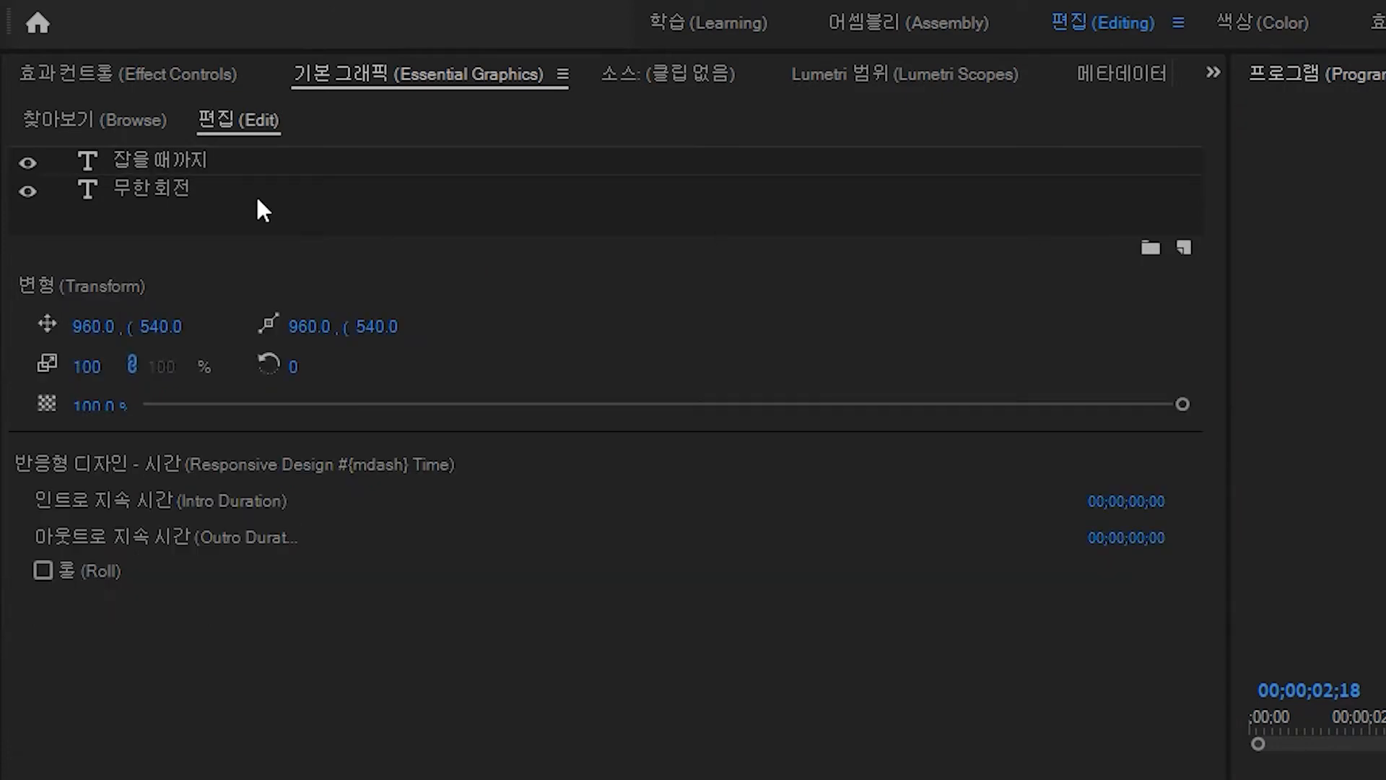
pyautogui.click(181, 165)
pyautogui.click(172, 184)
pyautogui.click(167, 162)
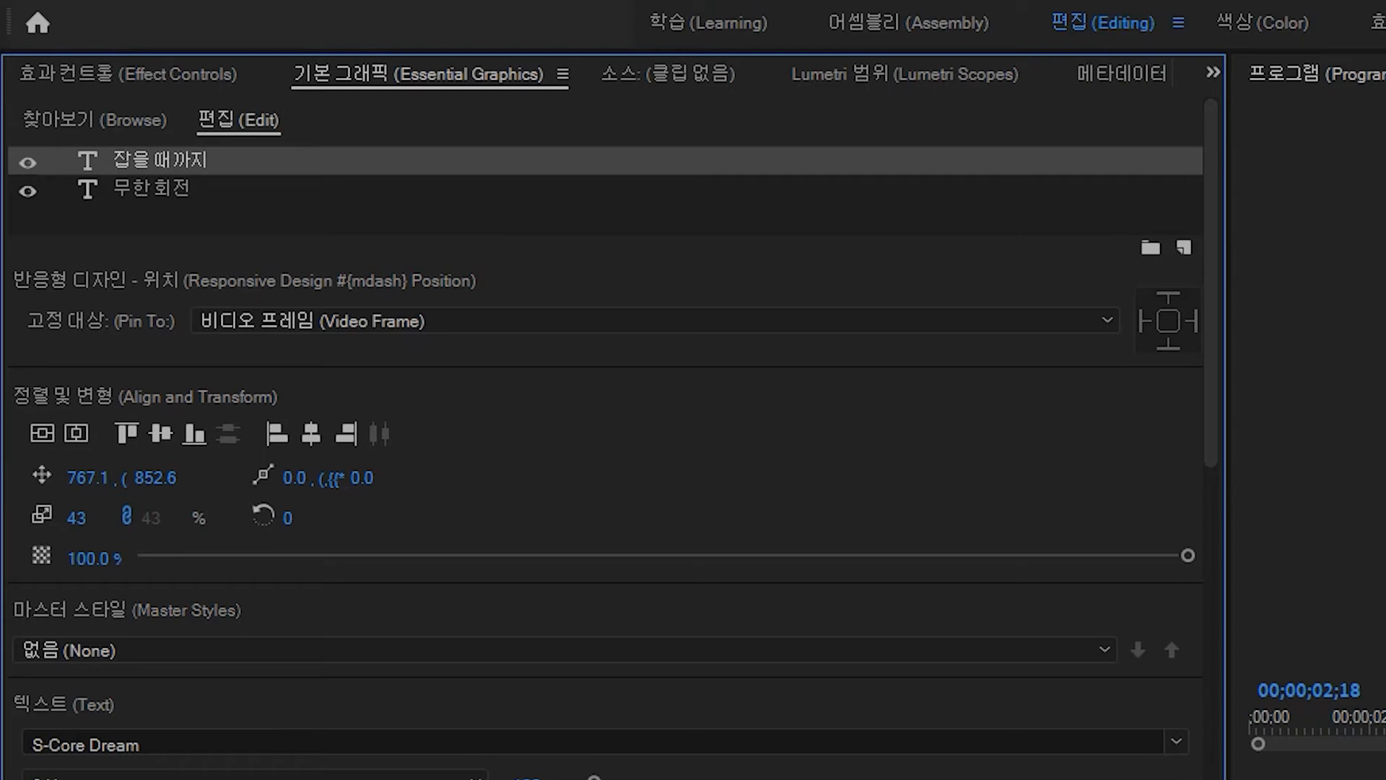
pyautogui.click(209, 185)
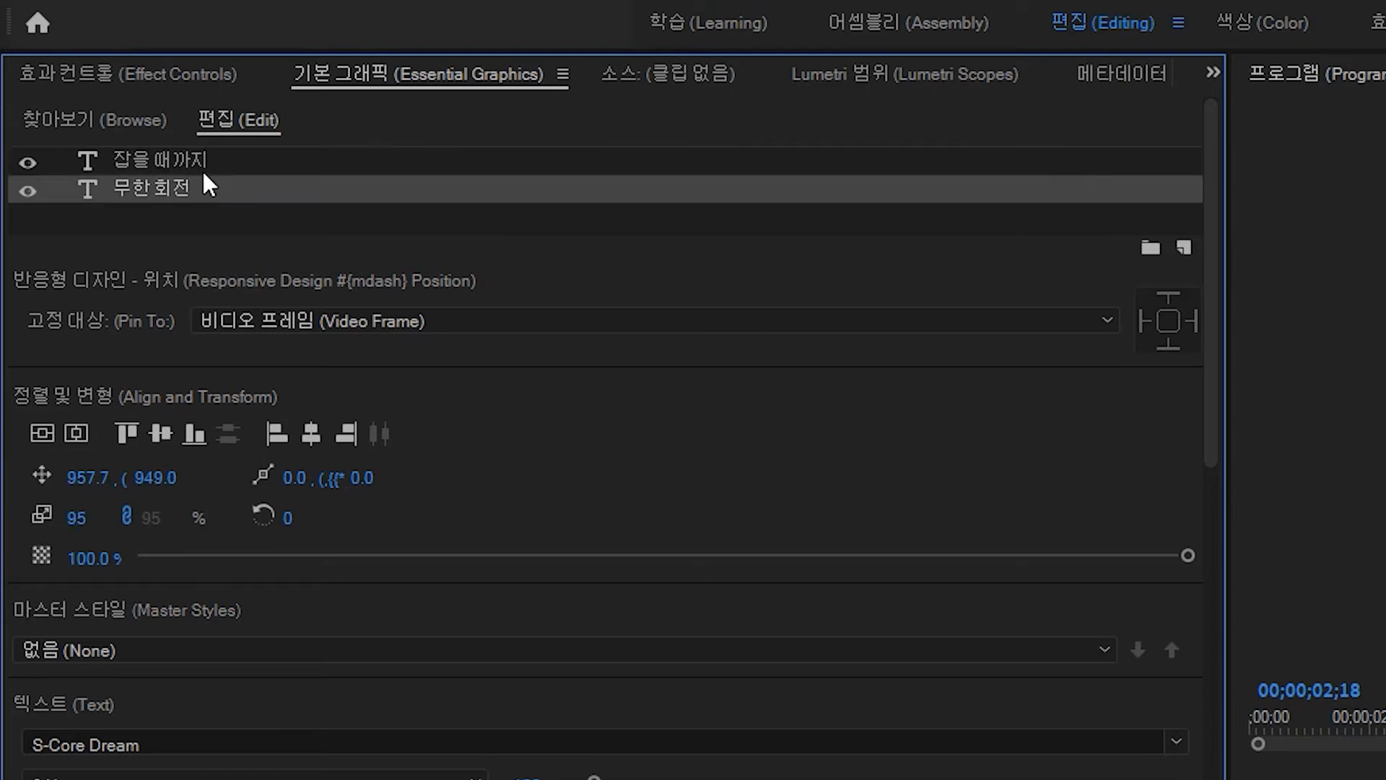
# Set the font of the "잡을 때까지" text layer to Cafe24 Oneprettynight, Regular.
pyautogui.click(202, 163)
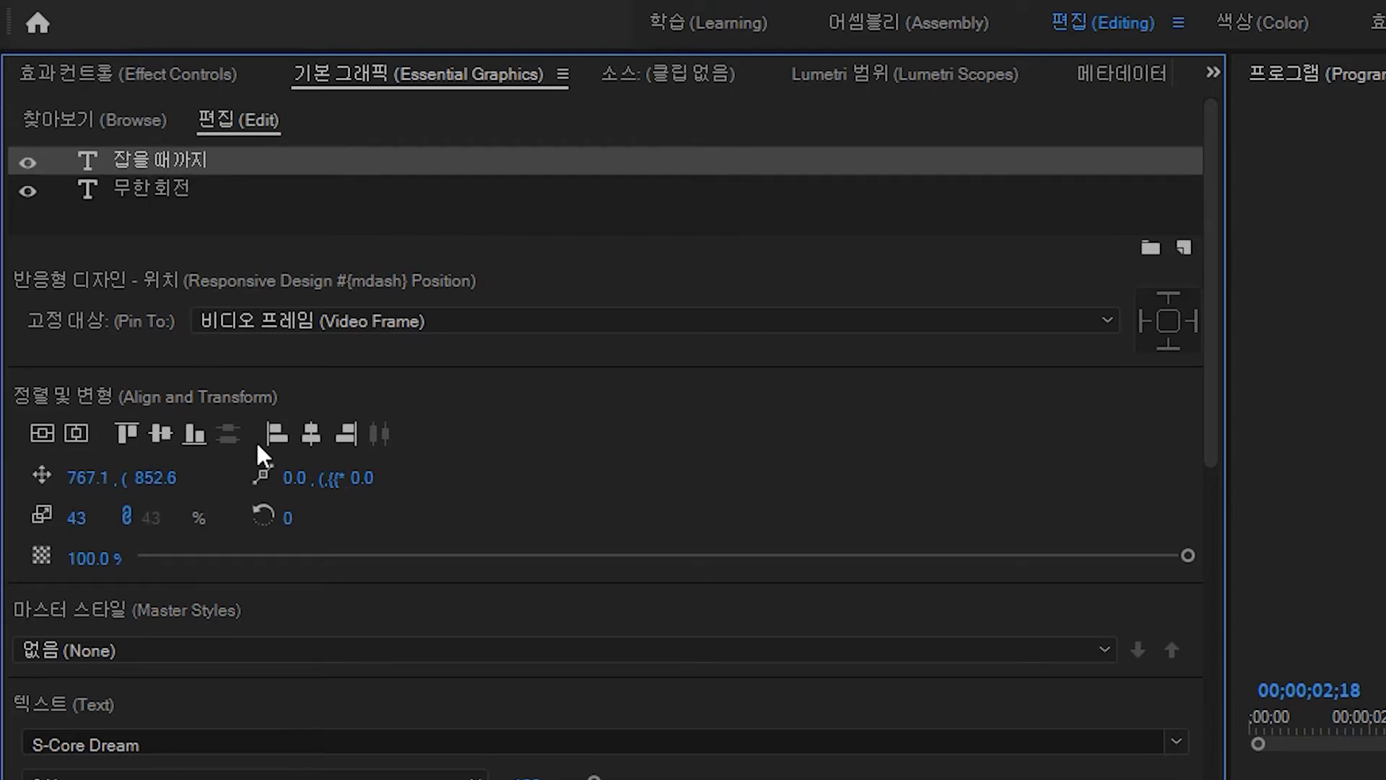
pyautogui.scroll(-4, 335, 487)
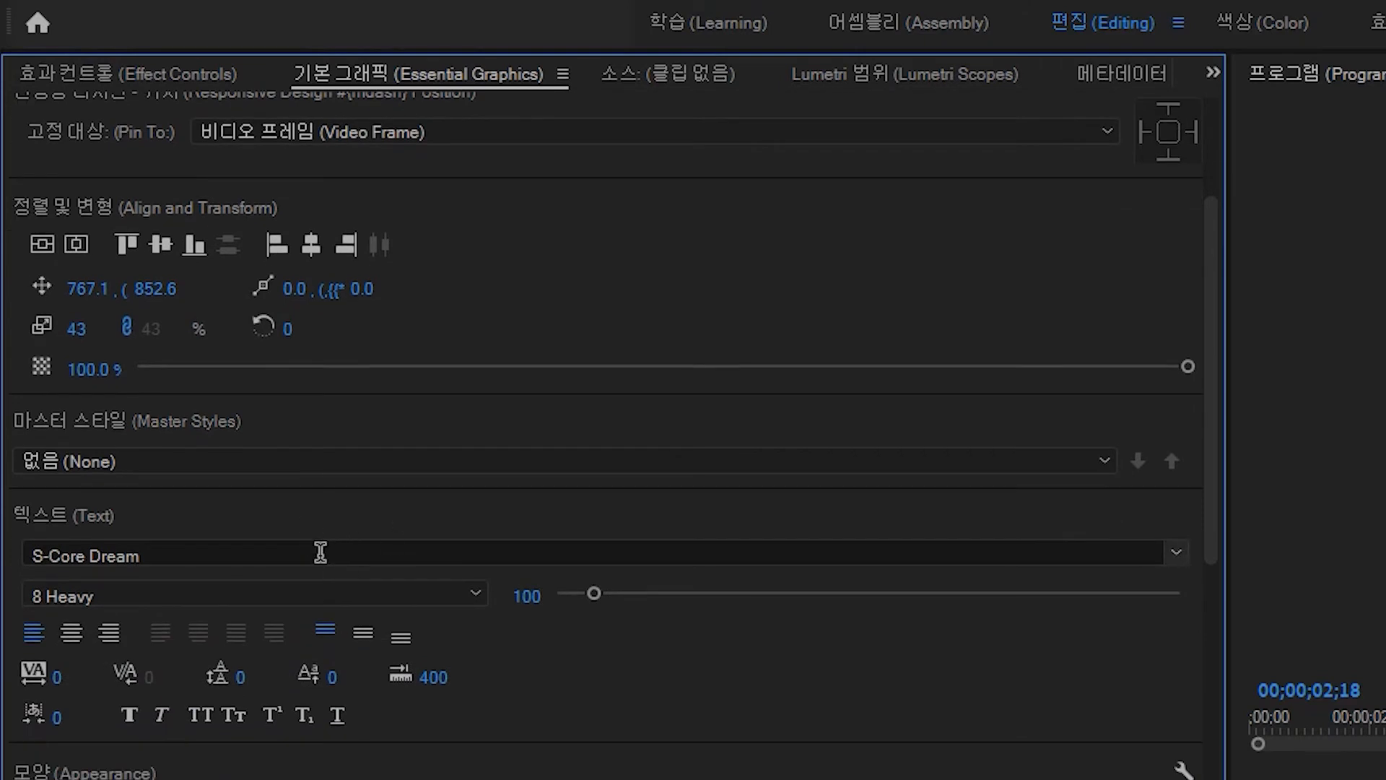
pyautogui.click(320, 553)
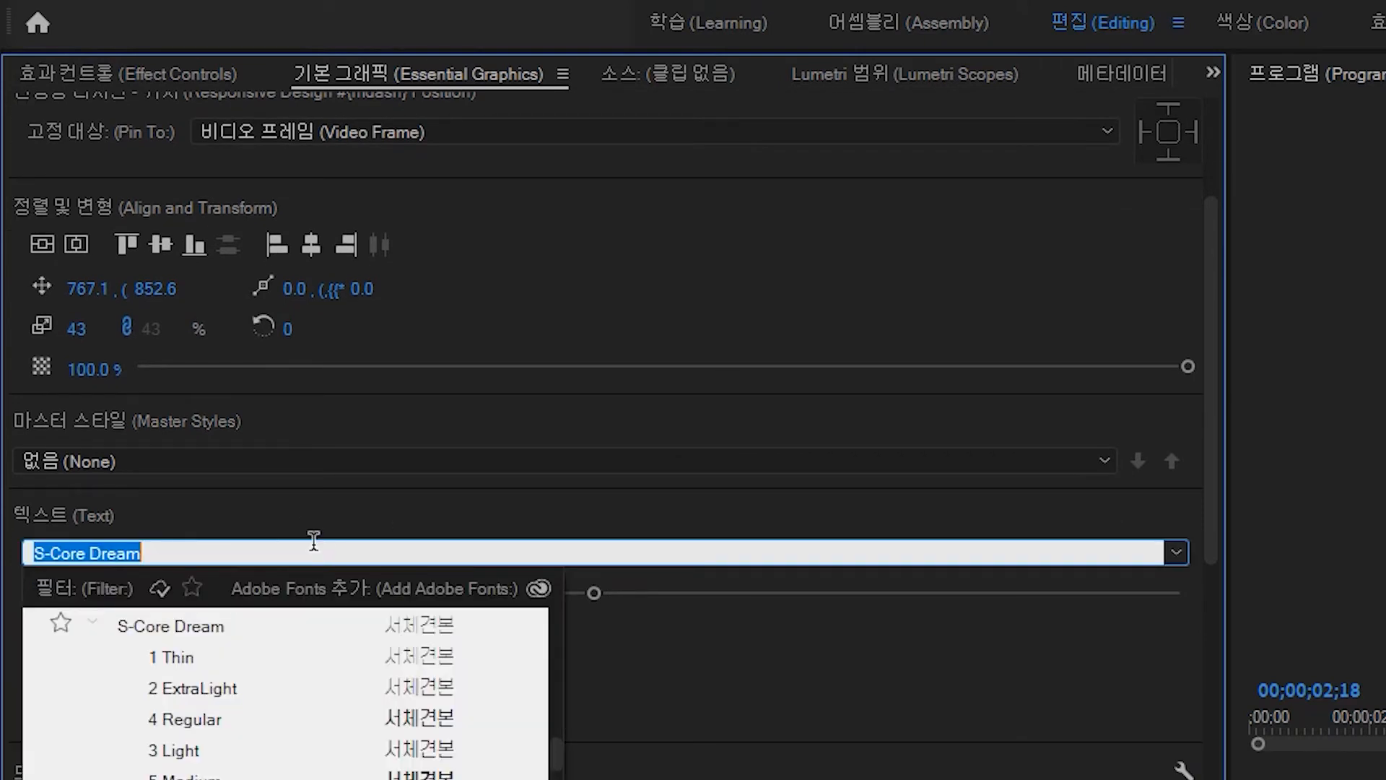
pyautogui.scroll(10, 295, 697)
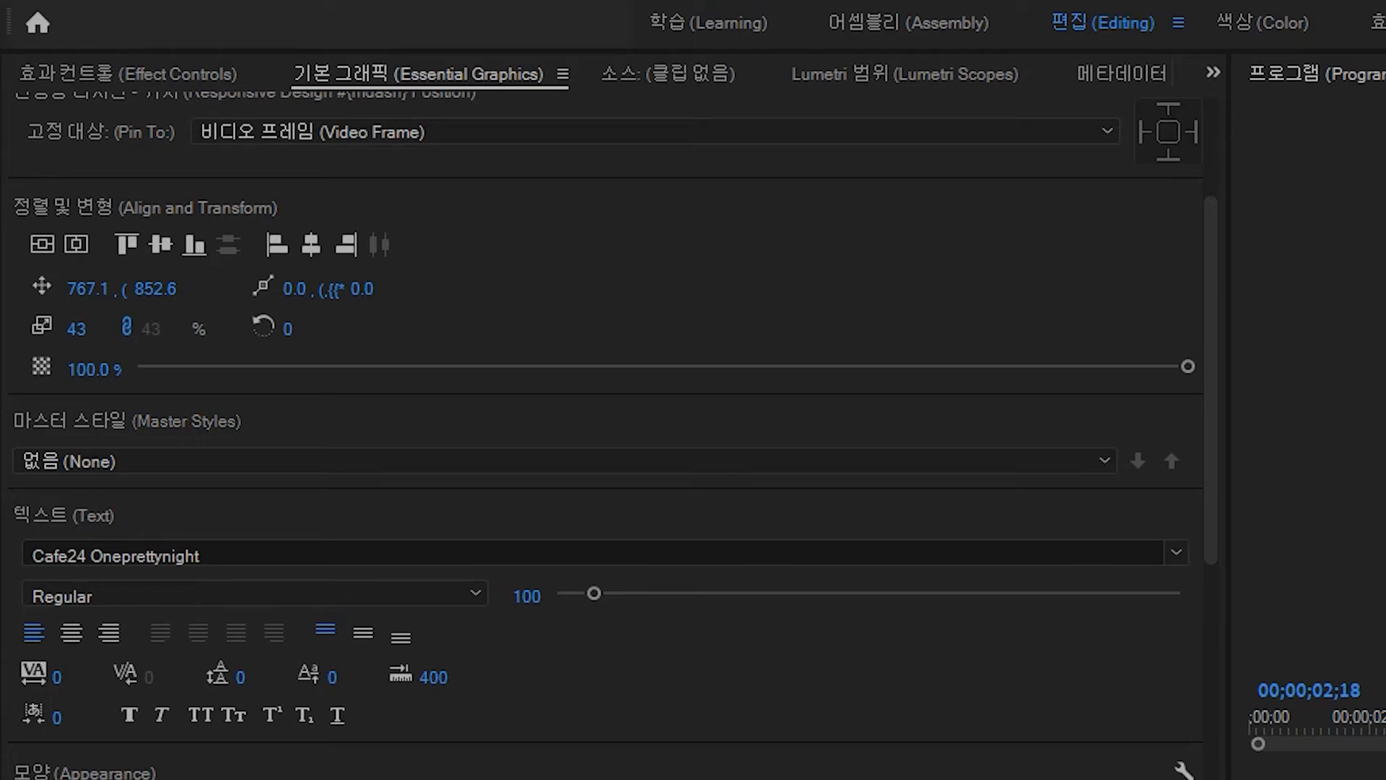
# Turn off the shadow of the "잡을 때까지" text and turn on its background.
pyautogui.scroll(-5, 777, 578)
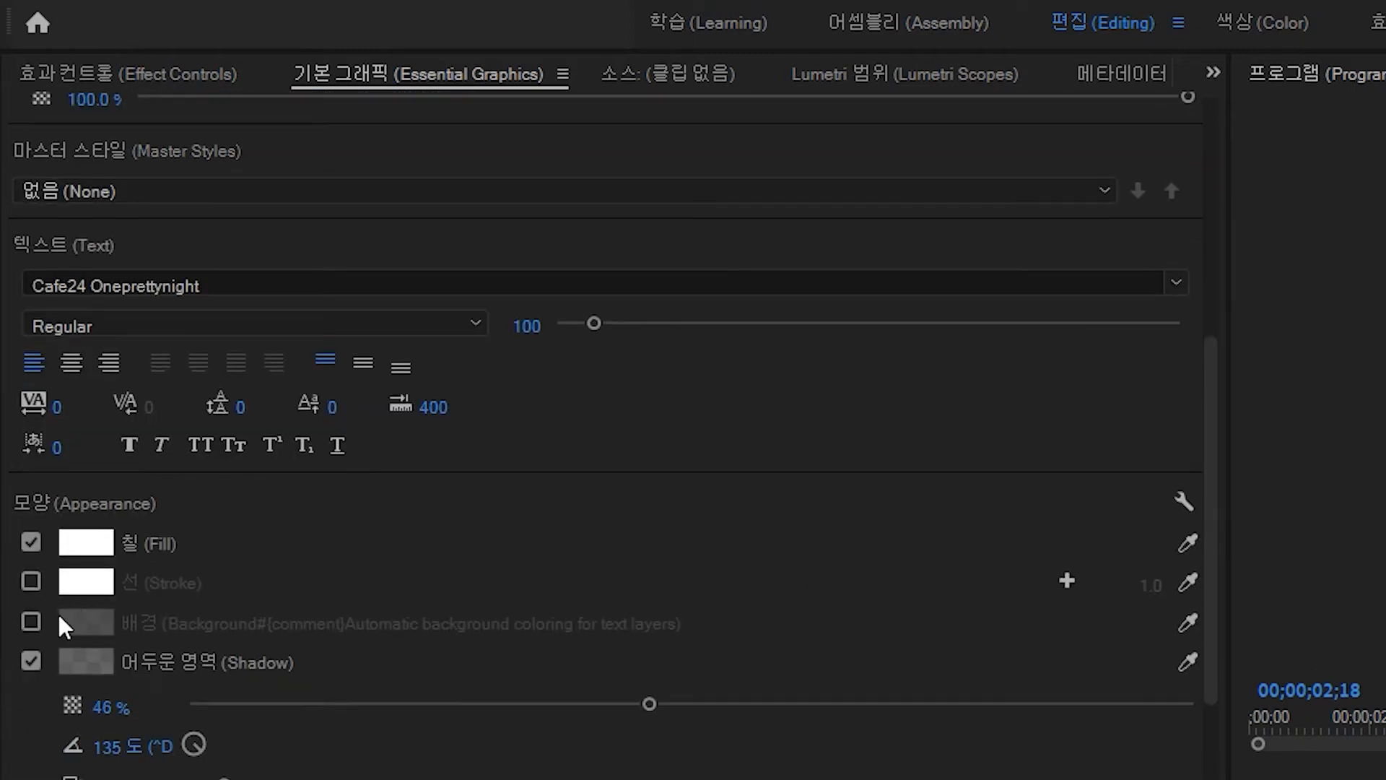
pyautogui.click(29, 658)
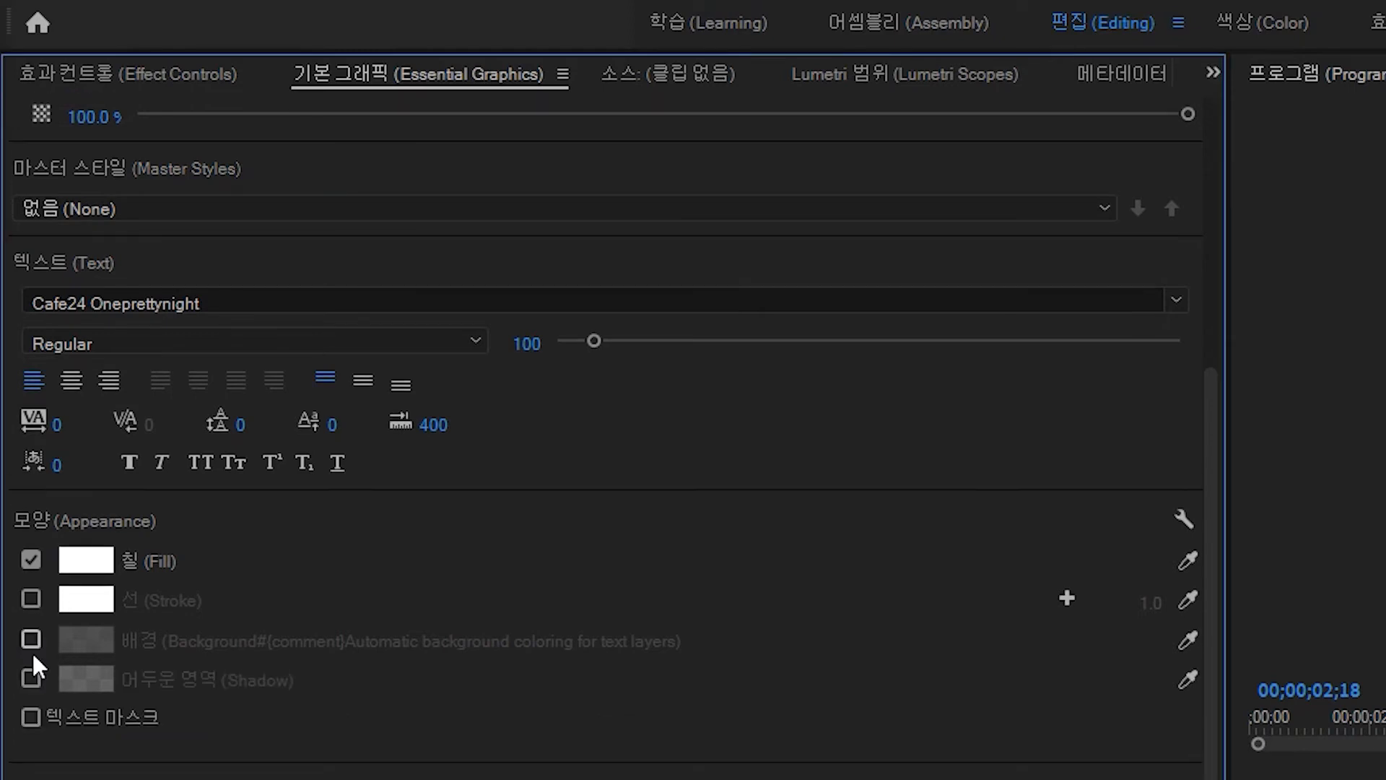
pyautogui.click(32, 635)
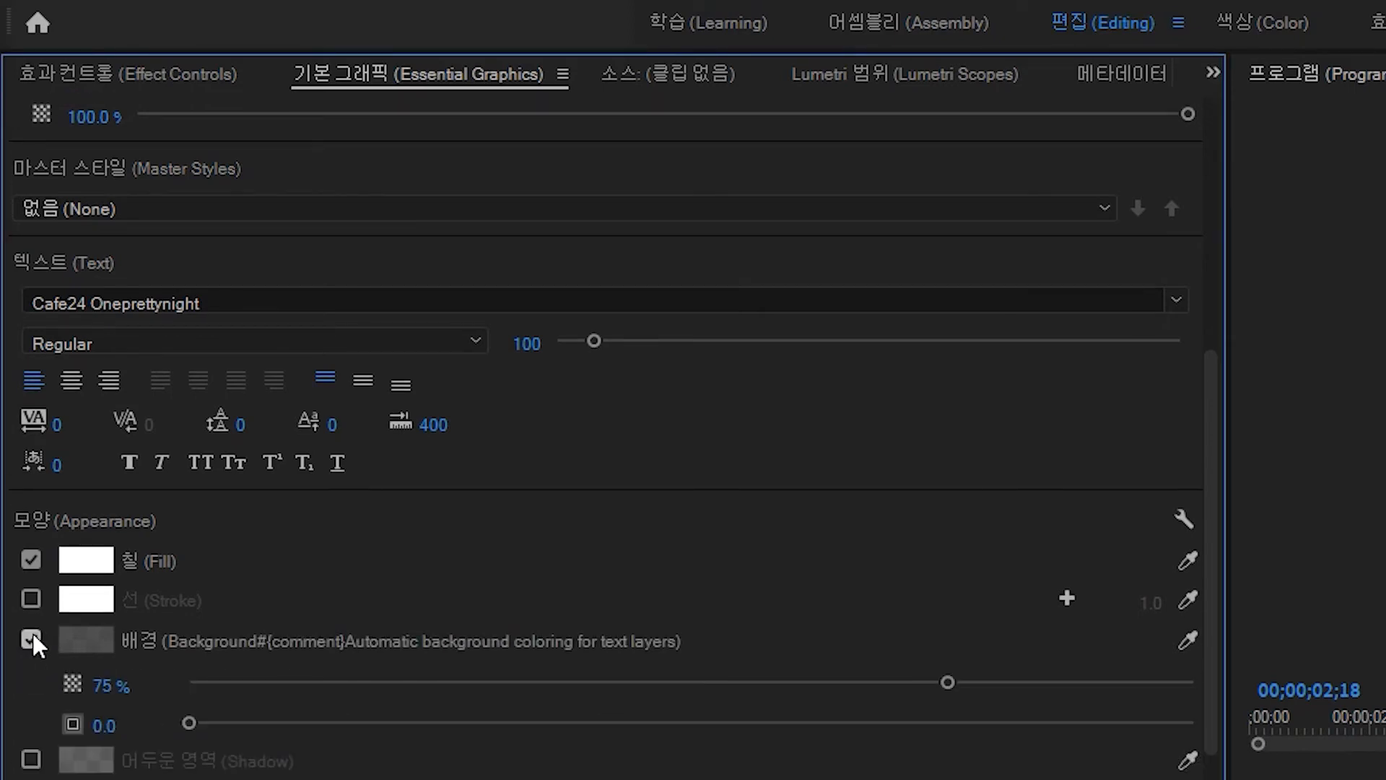
# Set the background color of the "잡을 때까지" text to orange FF974A.
pyautogui.scroll(-1, 32, 632)
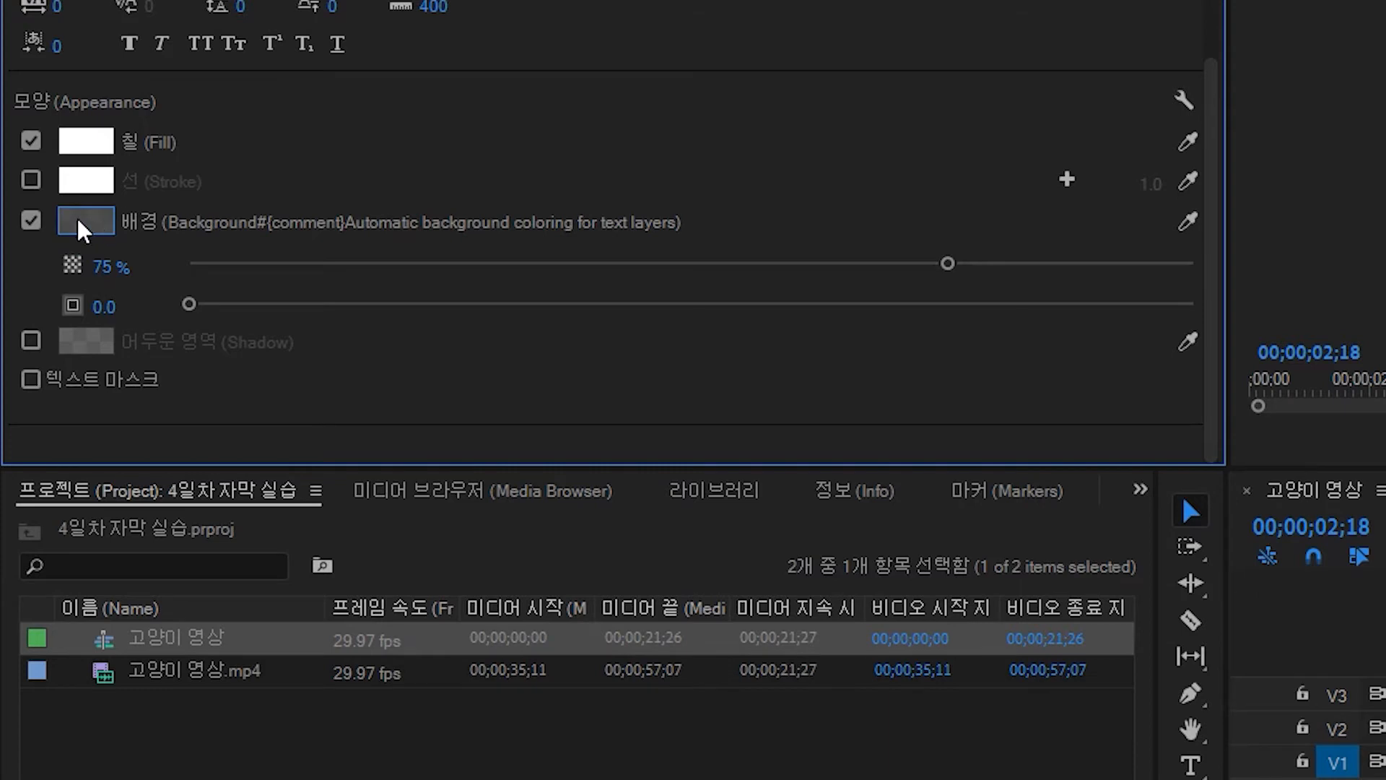
pyautogui.click(76, 216)
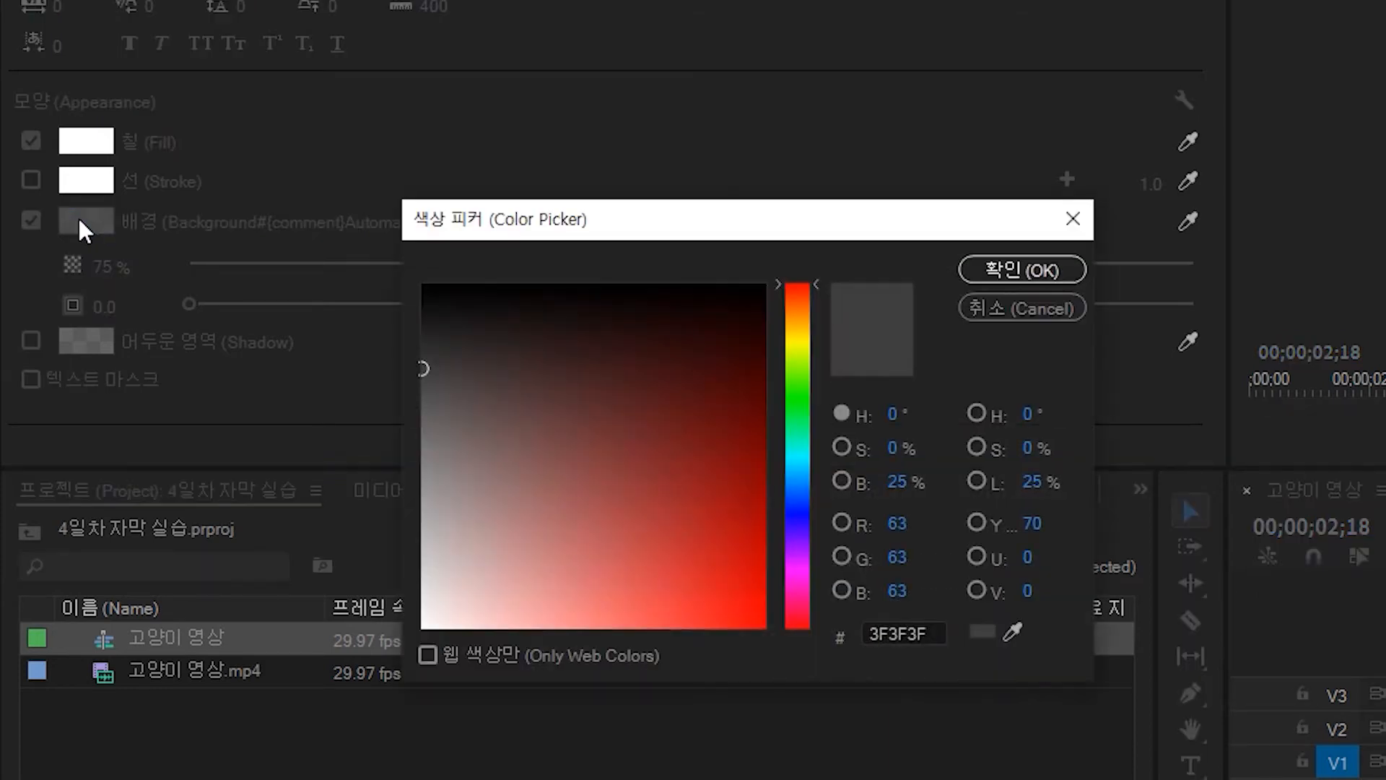
pyautogui.moveTo(803, 320); pyautogui.dragTo(803, 320)
pyautogui.moveTo(699, 506)
pyautogui.mouseDown()
pyautogui.moveTo(694, 517)
pyautogui.moveTo(867, 701)
pyautogui.mouseUp()
pyautogui.click(902, 633)
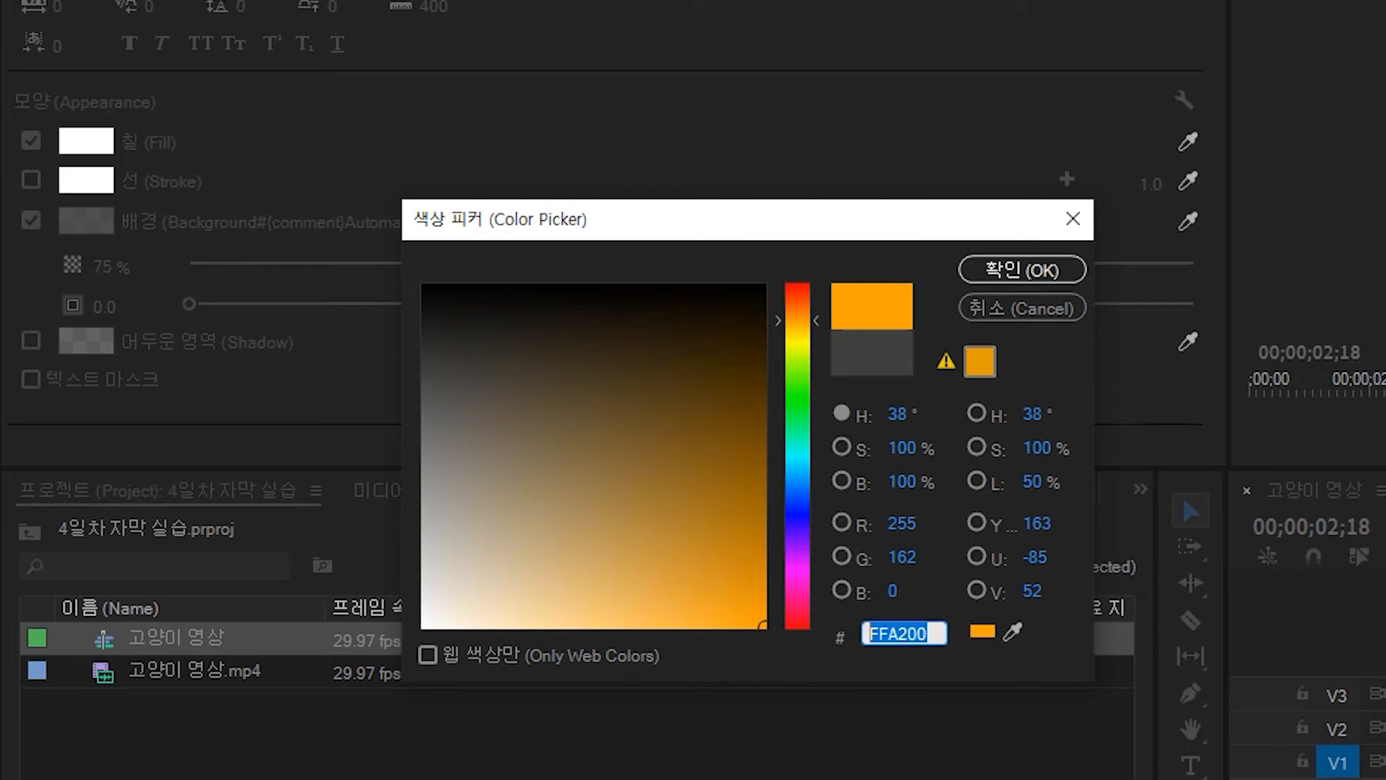
pyautogui.write('FF')
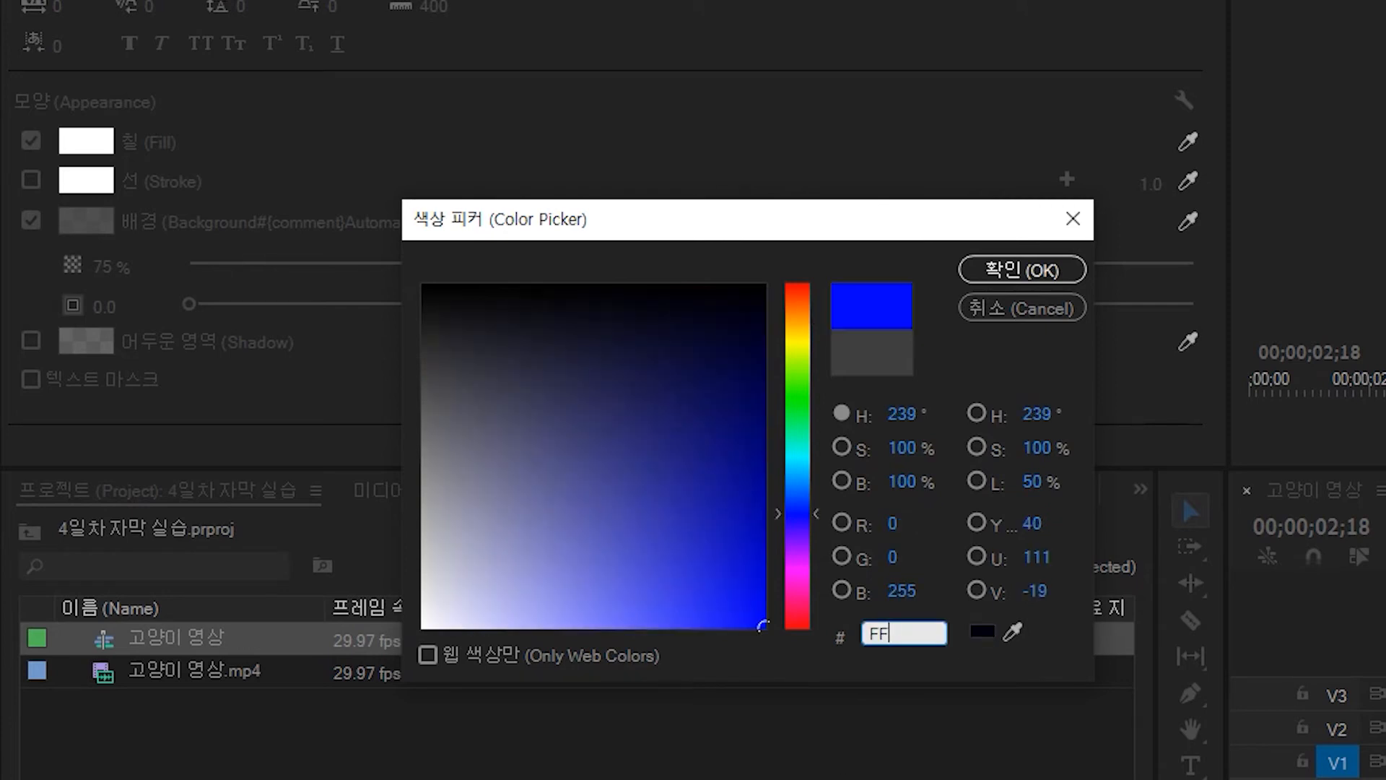
pyautogui.write('974')
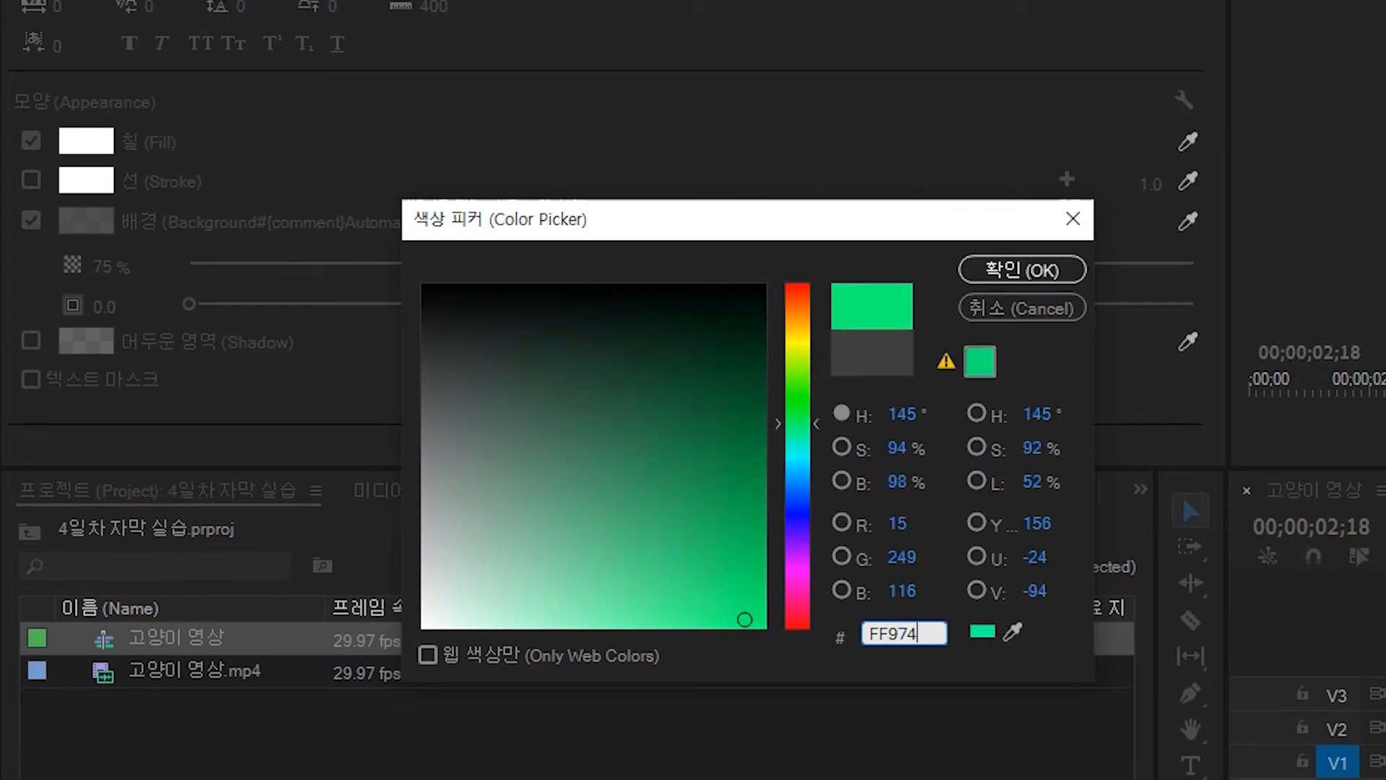
pyautogui.write('A')
pyautogui.press('Return')
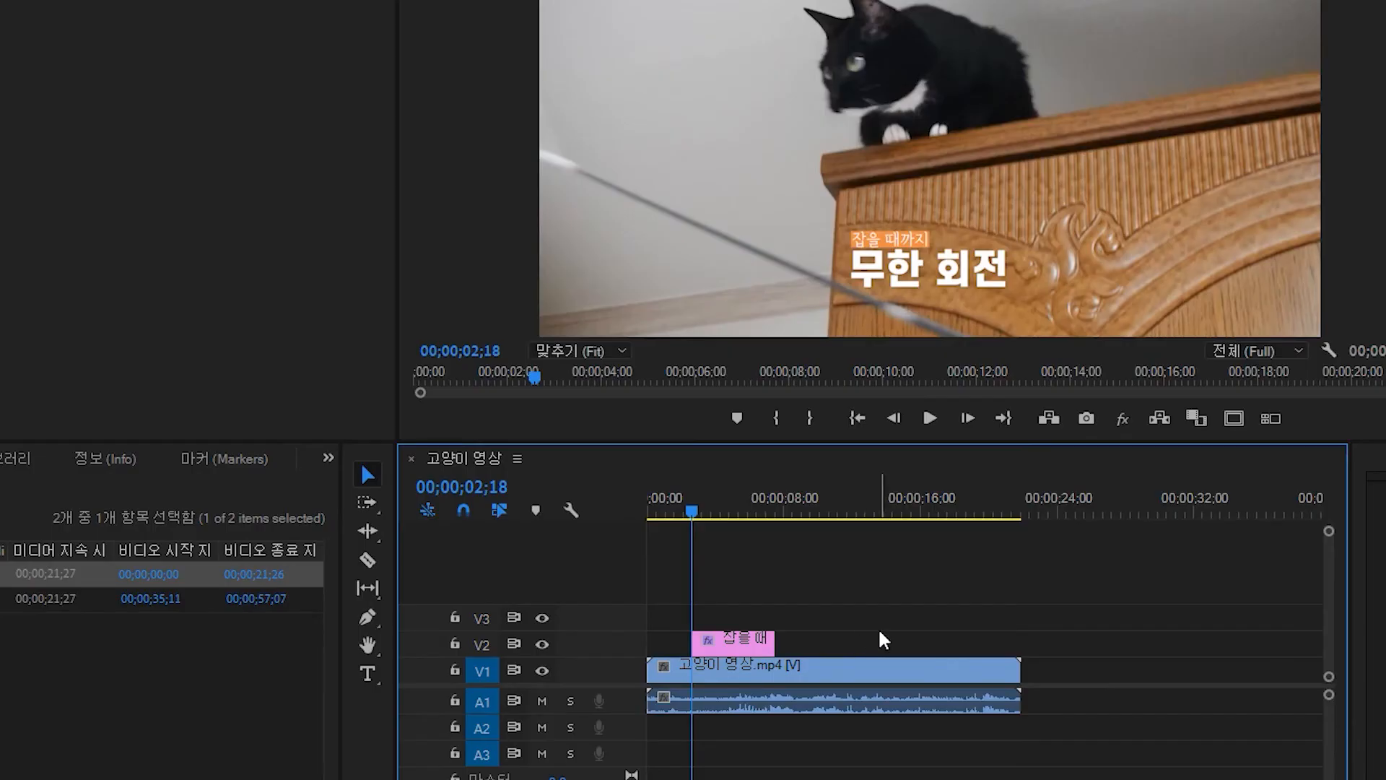
# Play the sequence from the start of the caption clip to preview both text lines, and examine the clip closely in the timeline.
pyautogui.press('space')
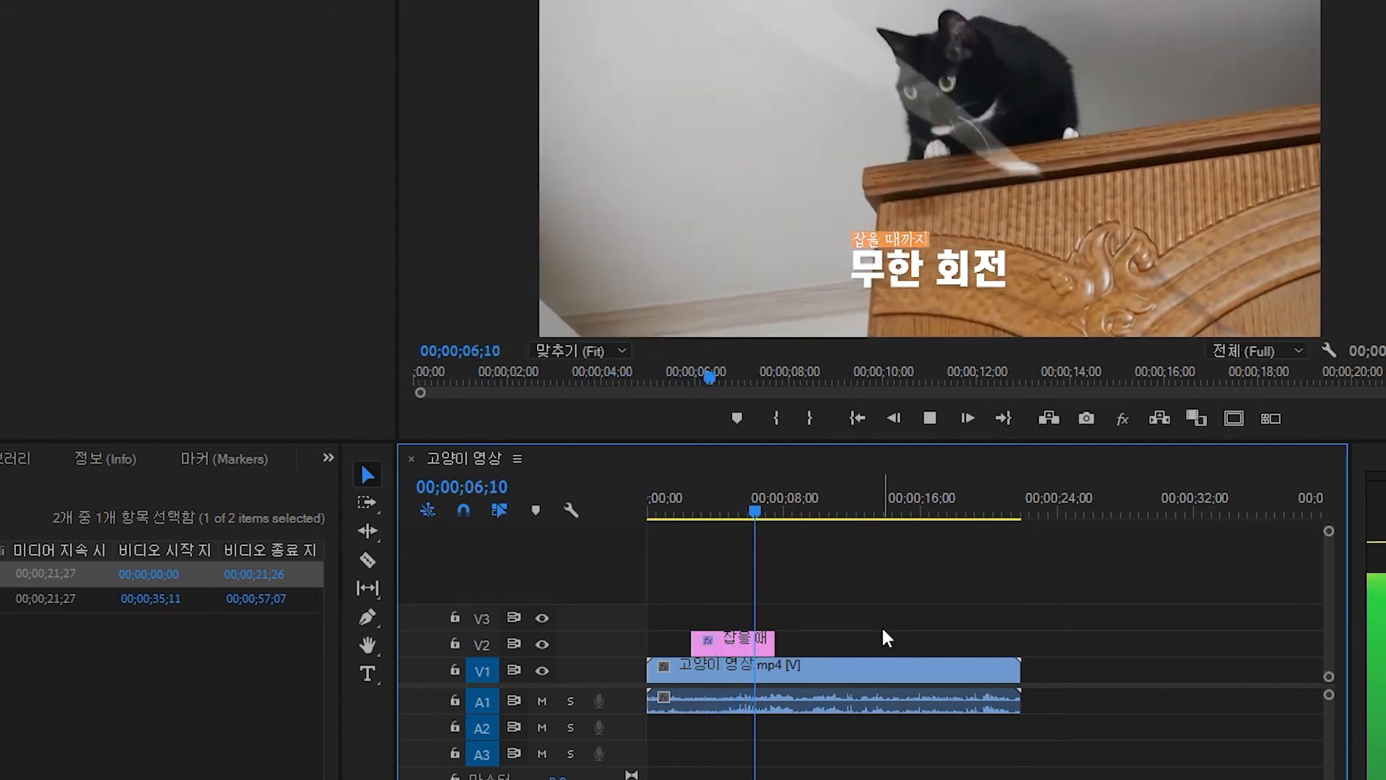
pyautogui.press('space')
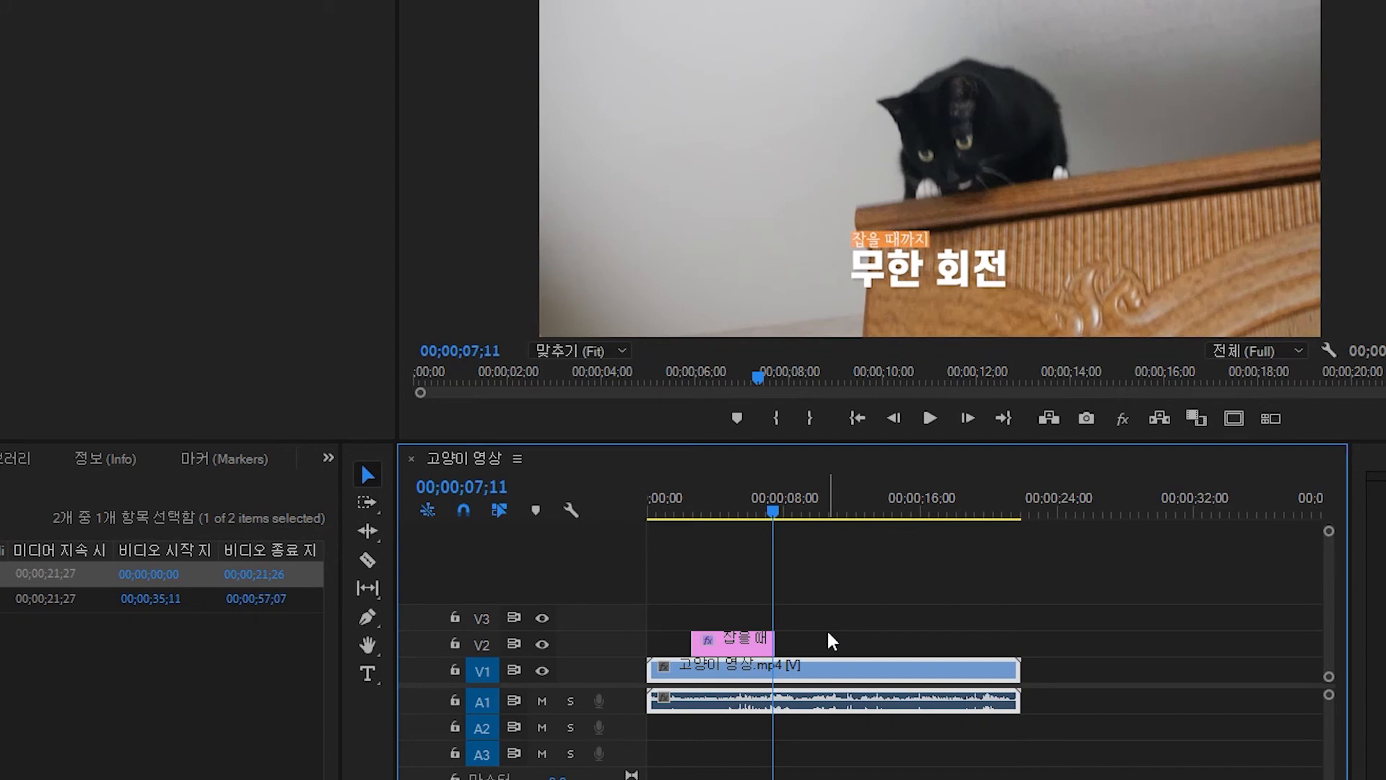
pyautogui.scroll(3, 734, 644)
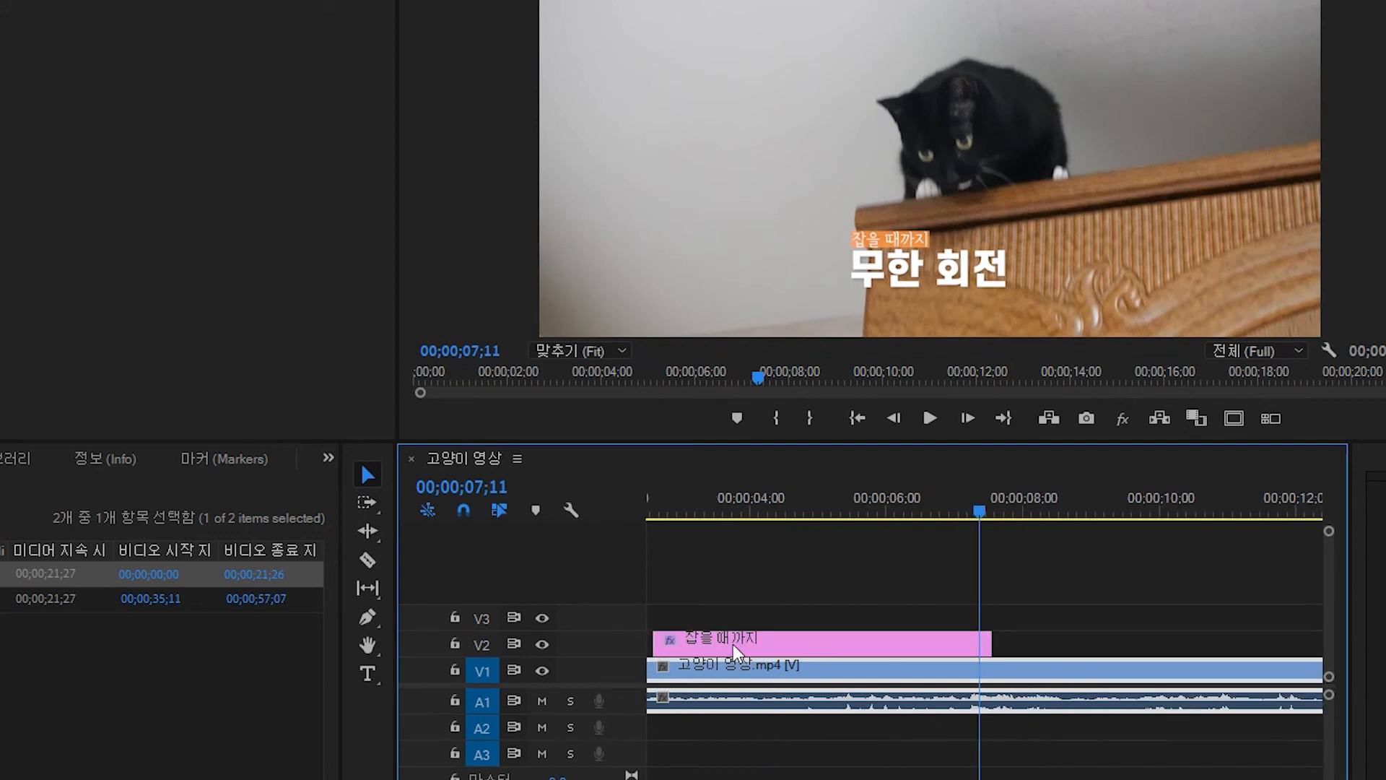
# Trim the end of the caption clip on V2 to 00;00;07;04.
pyautogui.scroll(3, 734, 644)
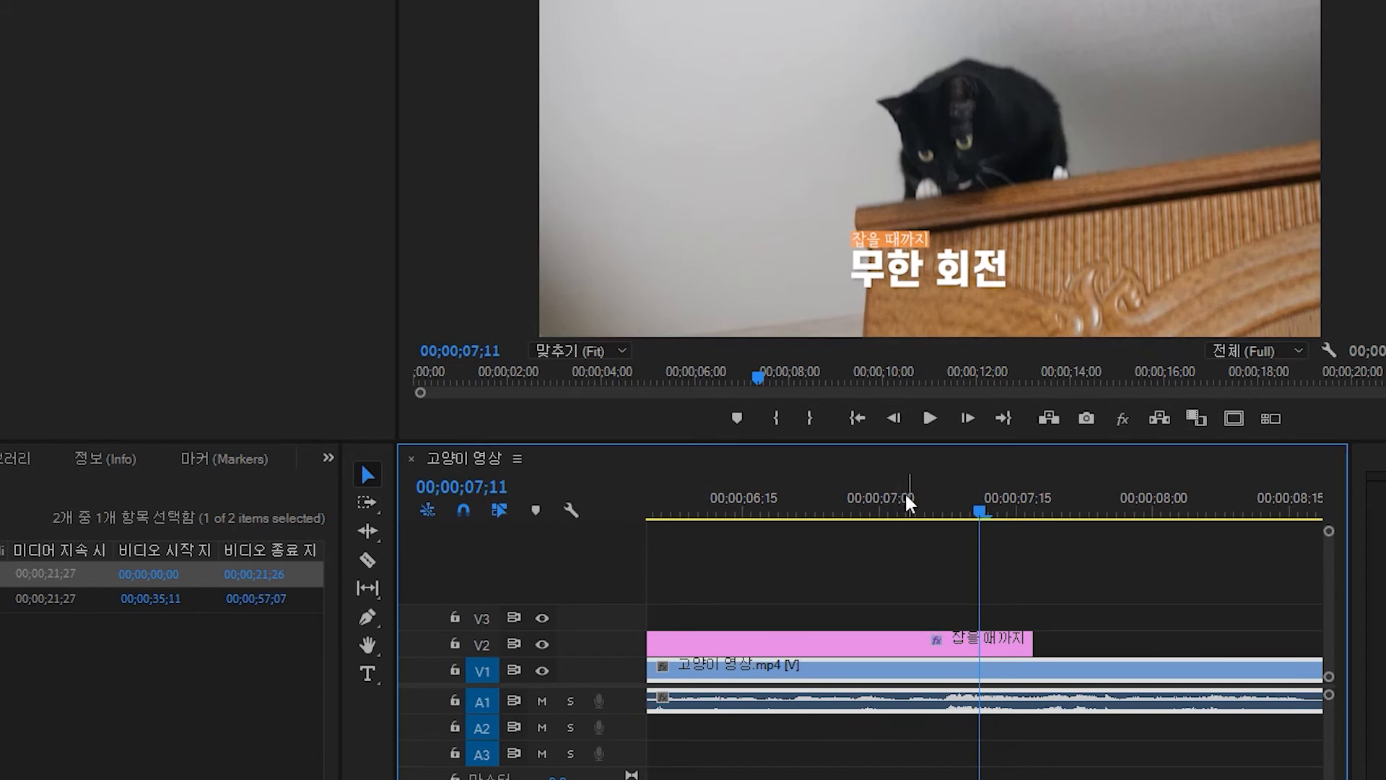
pyautogui.moveTo(906, 495); pyautogui.dragTo(922, 495)
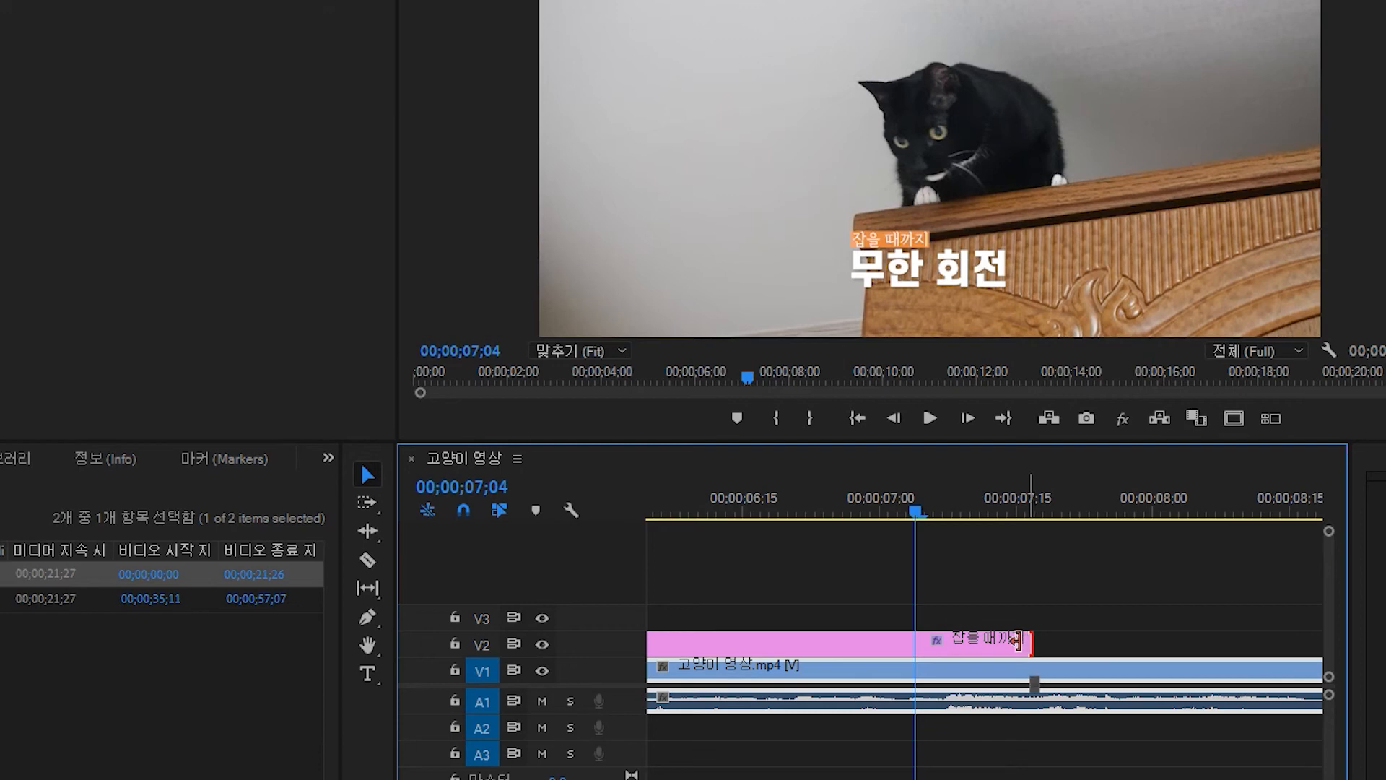
pyautogui.moveTo(1029, 641); pyautogui.dragTo(913, 637)
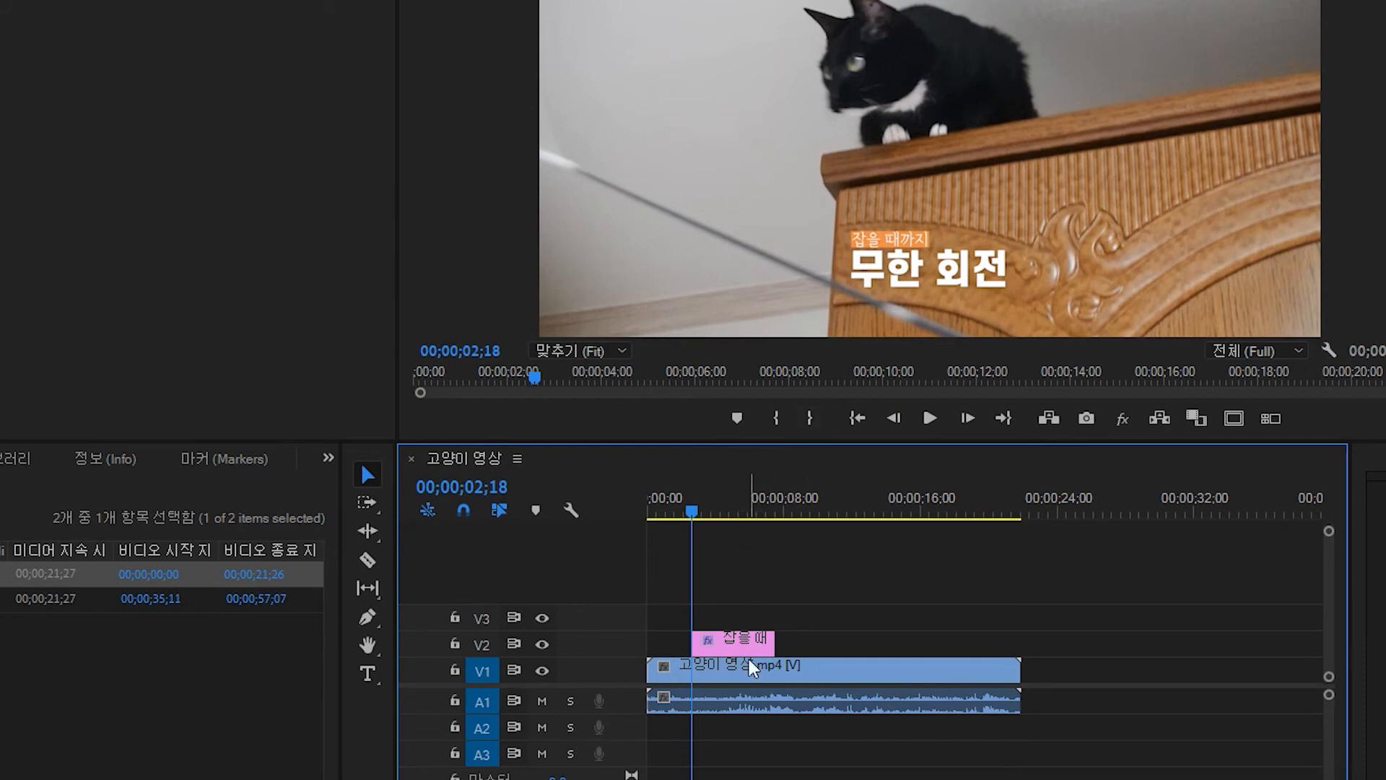
# Duplicate the caption clip further along V2, starting at about 9 seconds, and move the playhead over the copy at 00;00;10;11.
pyautogui.moveTo(749, 662)
pyautogui.press('Down')
pyautogui.press('=')
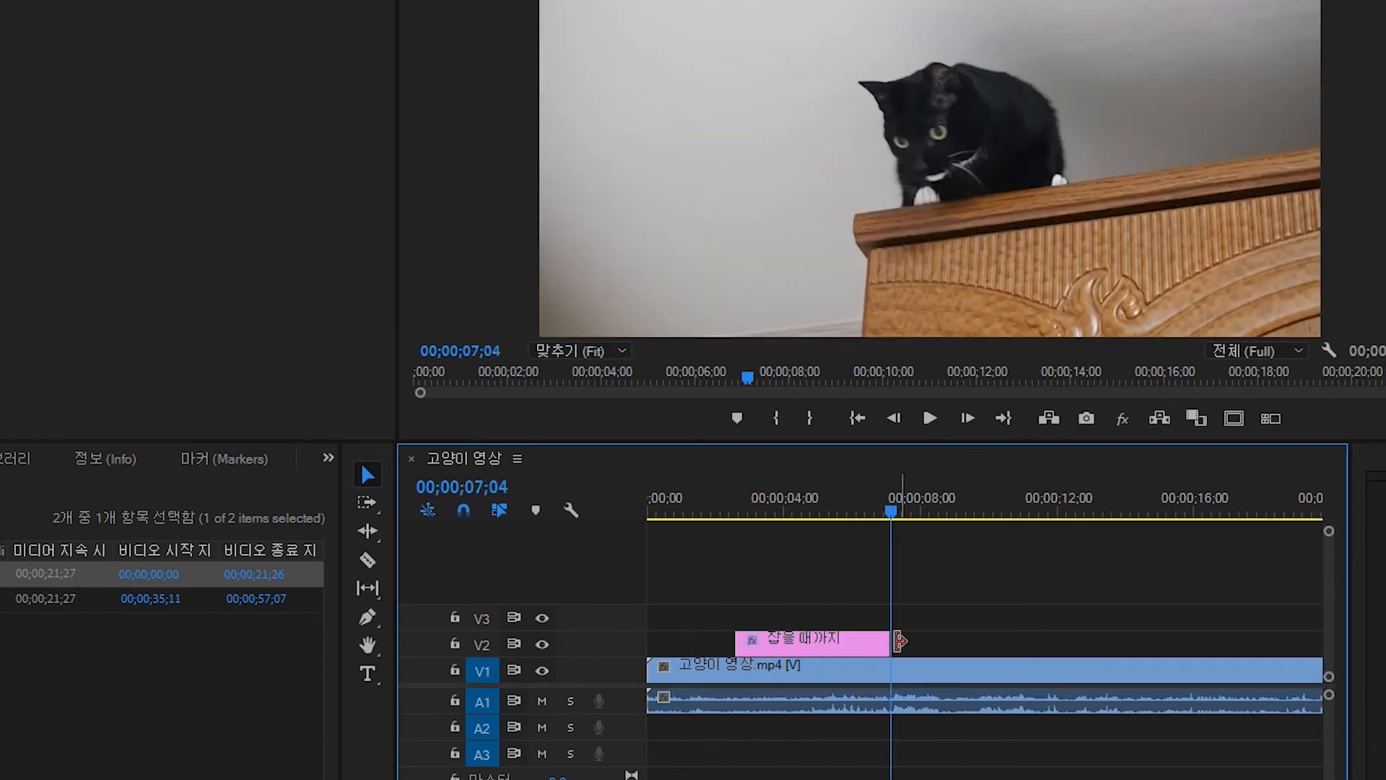
pyautogui.moveTo(811, 641); pyautogui.dragTo(1038, 643)
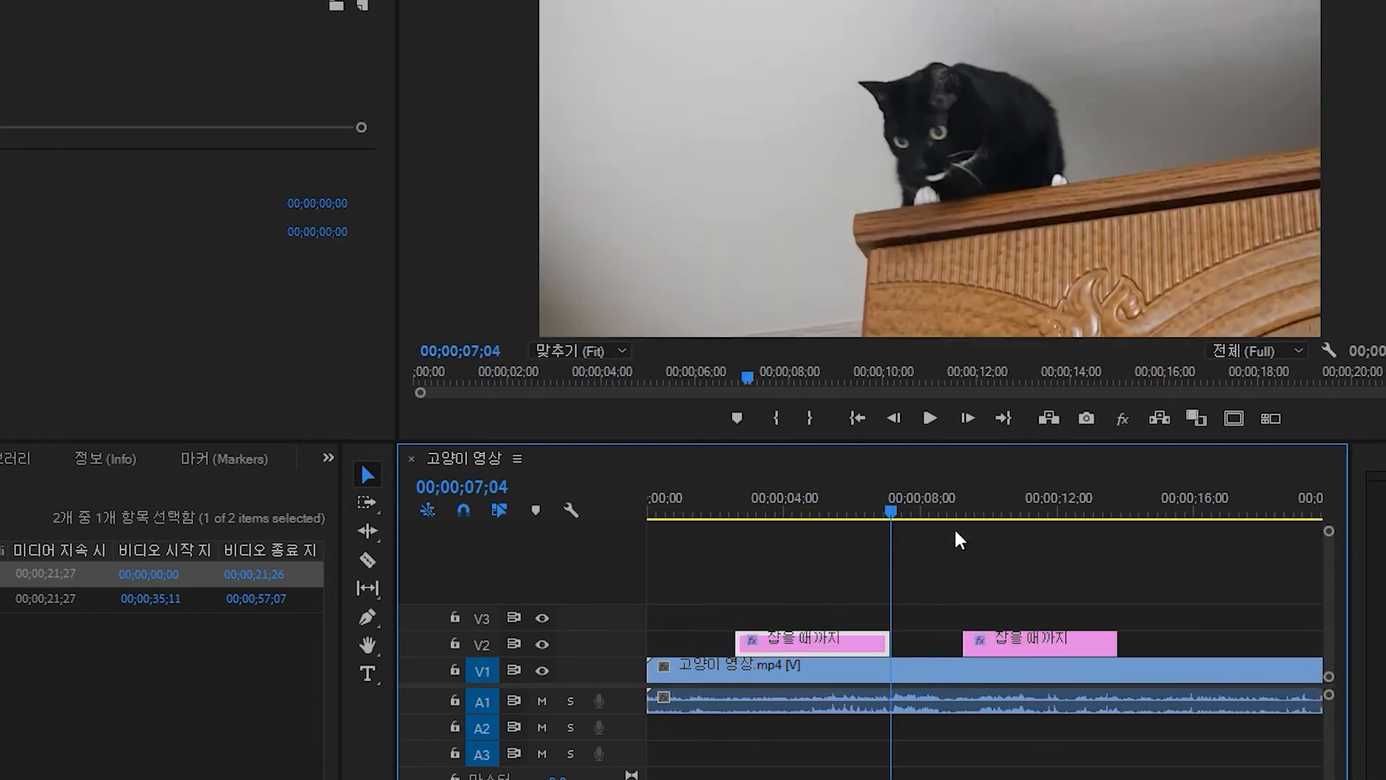
pyautogui.click(846, 672)
pyautogui.click(1015, 500)
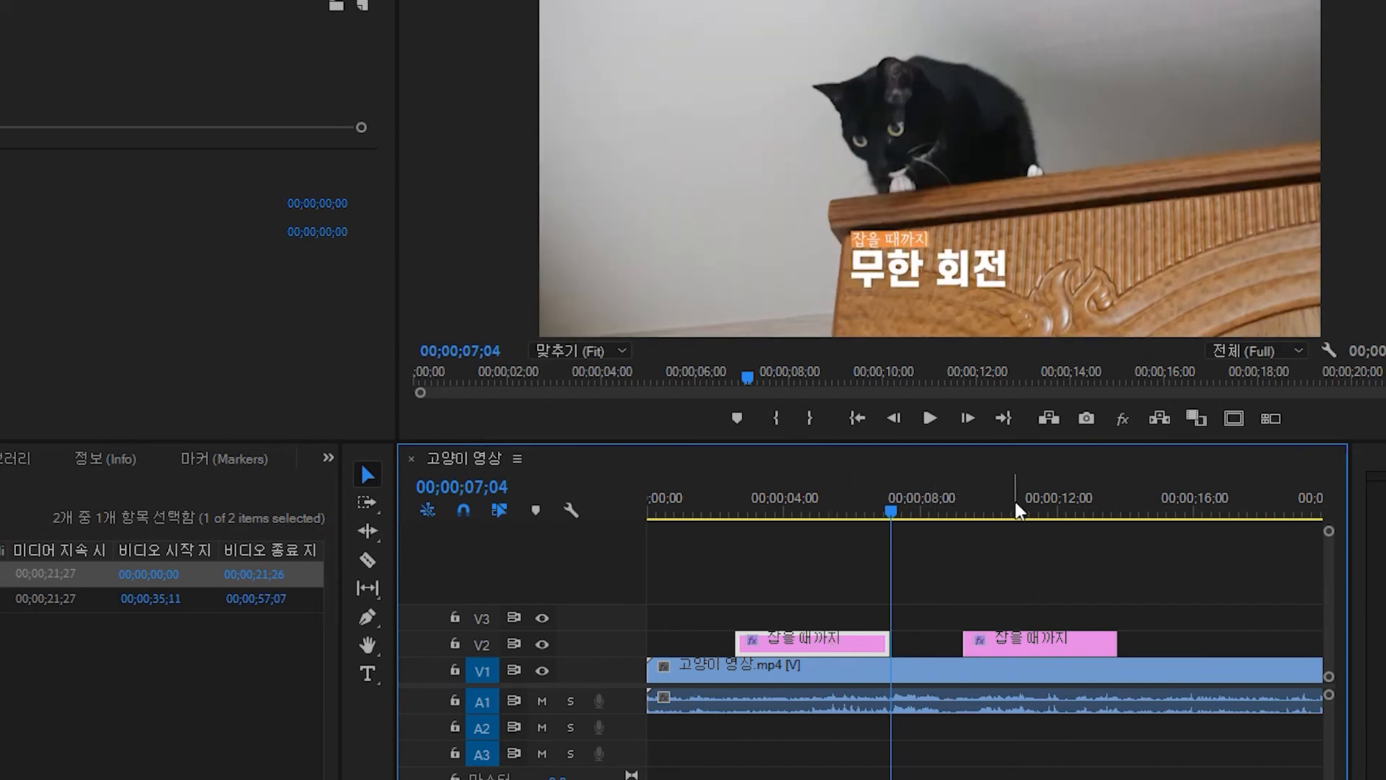
pyautogui.click(830, 498)
pyautogui.click(1002, 498)
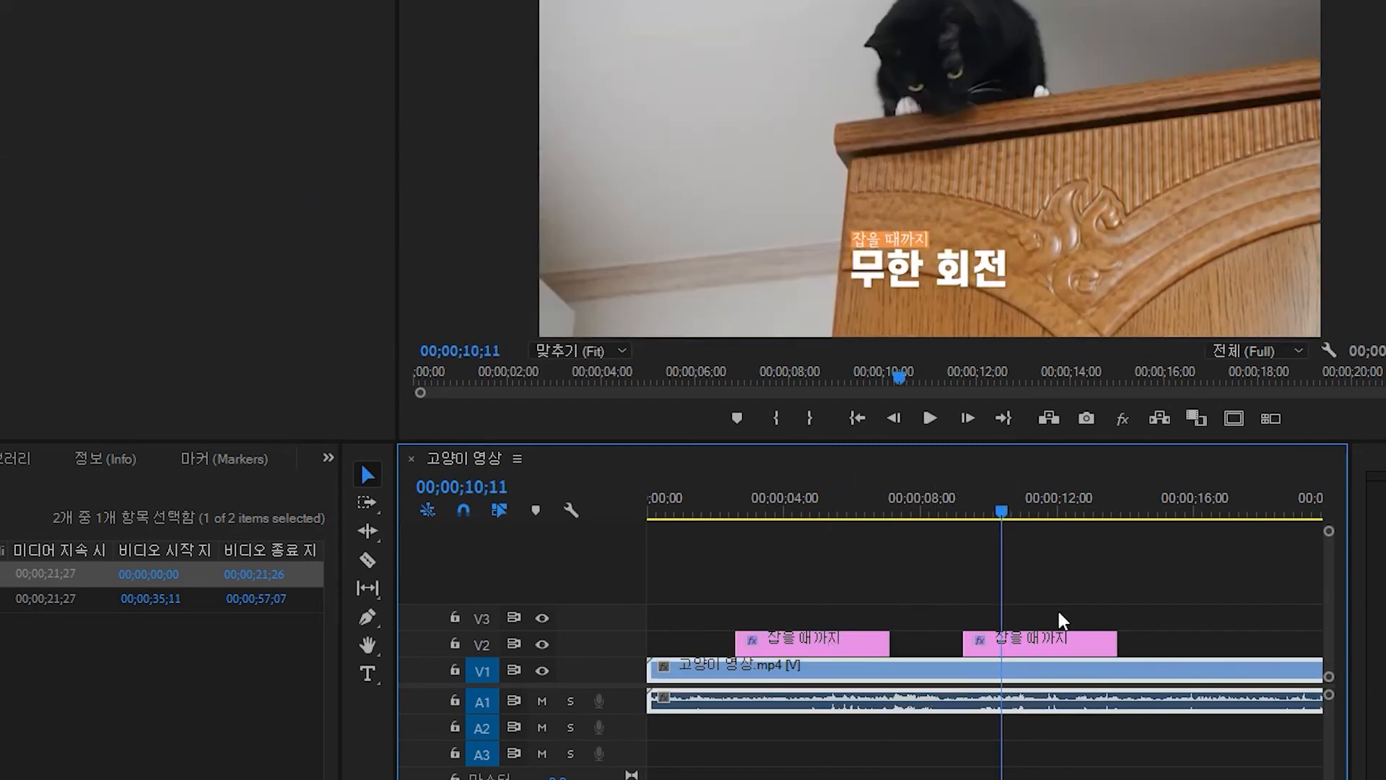
# Replace the lower line "무한 회전" in the duplicated caption with "잡힐 듯 말듯".
pyautogui.click(1048, 642)
pyautogui.doubleClick(903, 276)
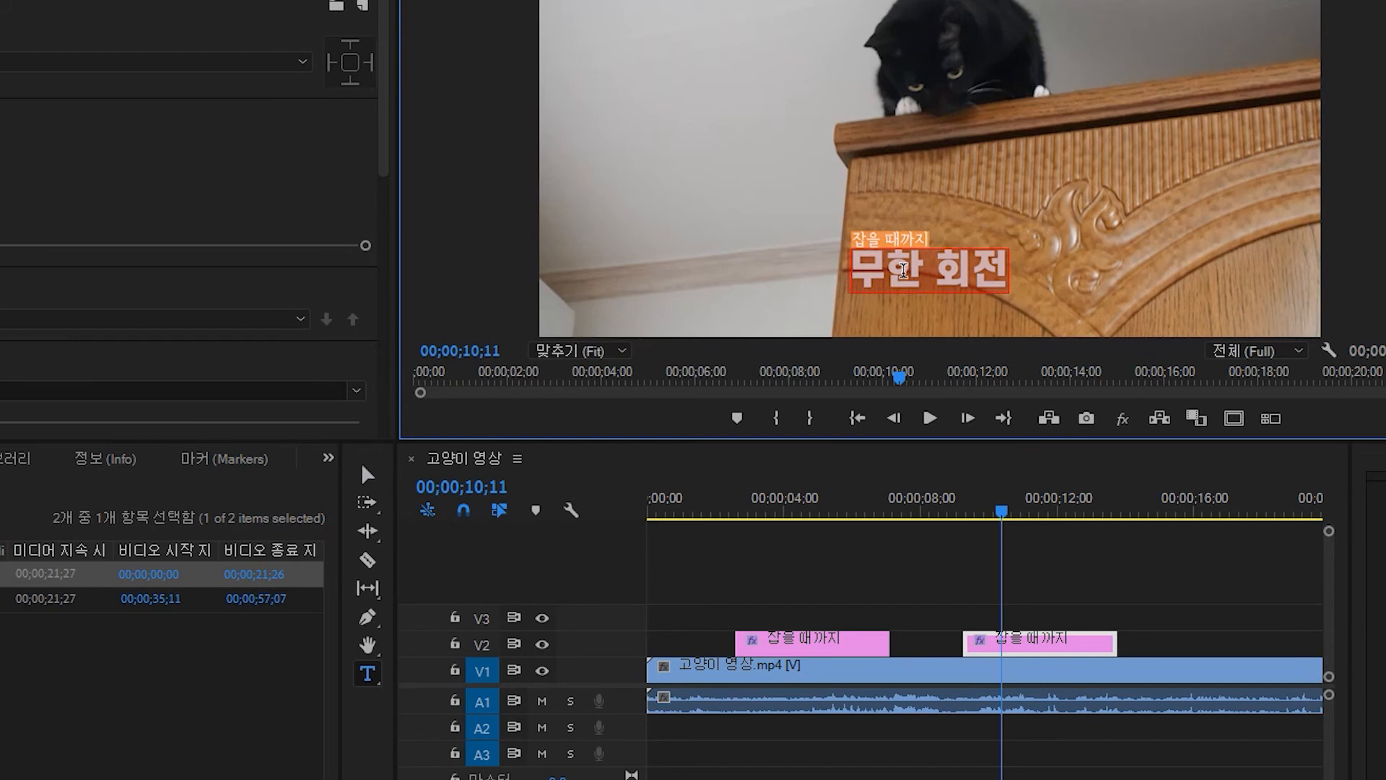
pyautogui.write('wjq==')
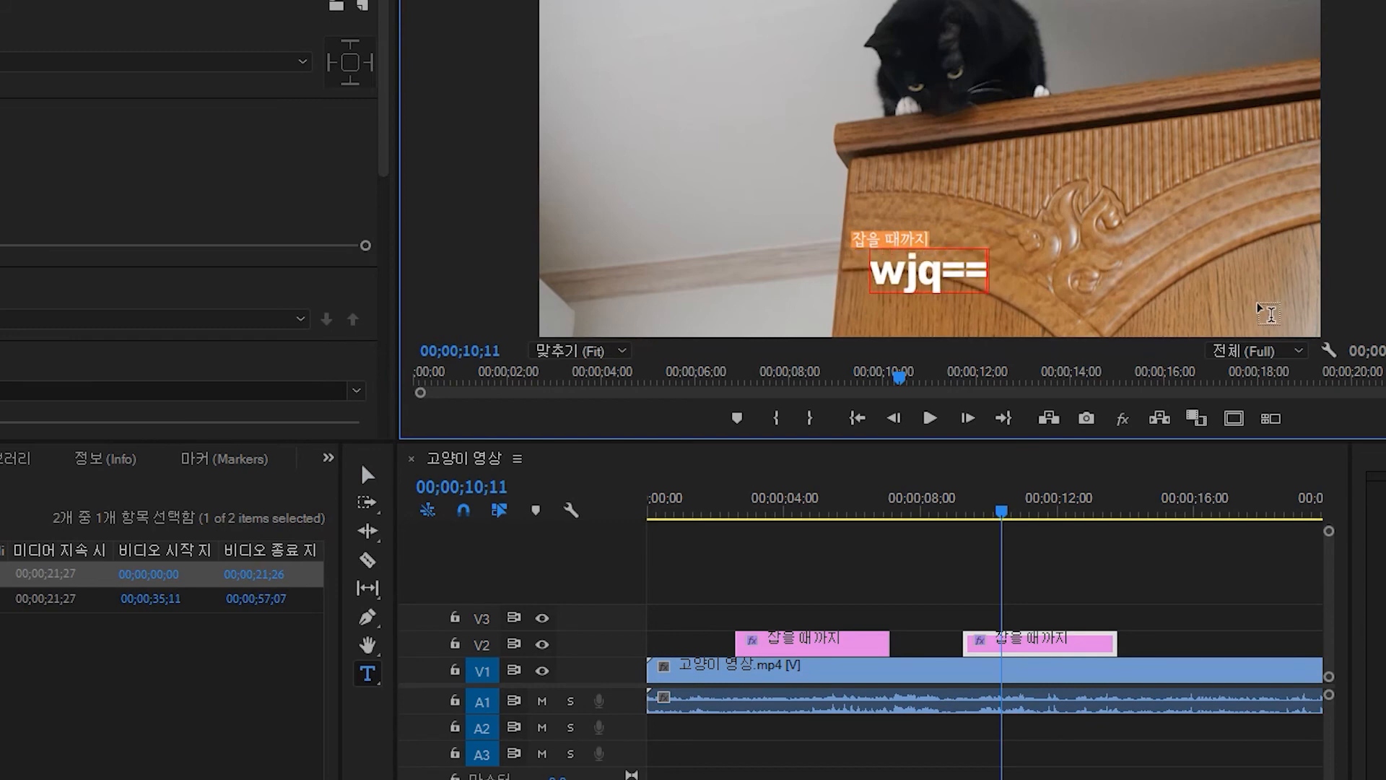
pyautogui.press('BackSpace')
pyautogui.press('BackSpace')
pyautogui.press('BackSpace')
pyautogui.press('BackSpace')
pyautogui.press('BackSpace')
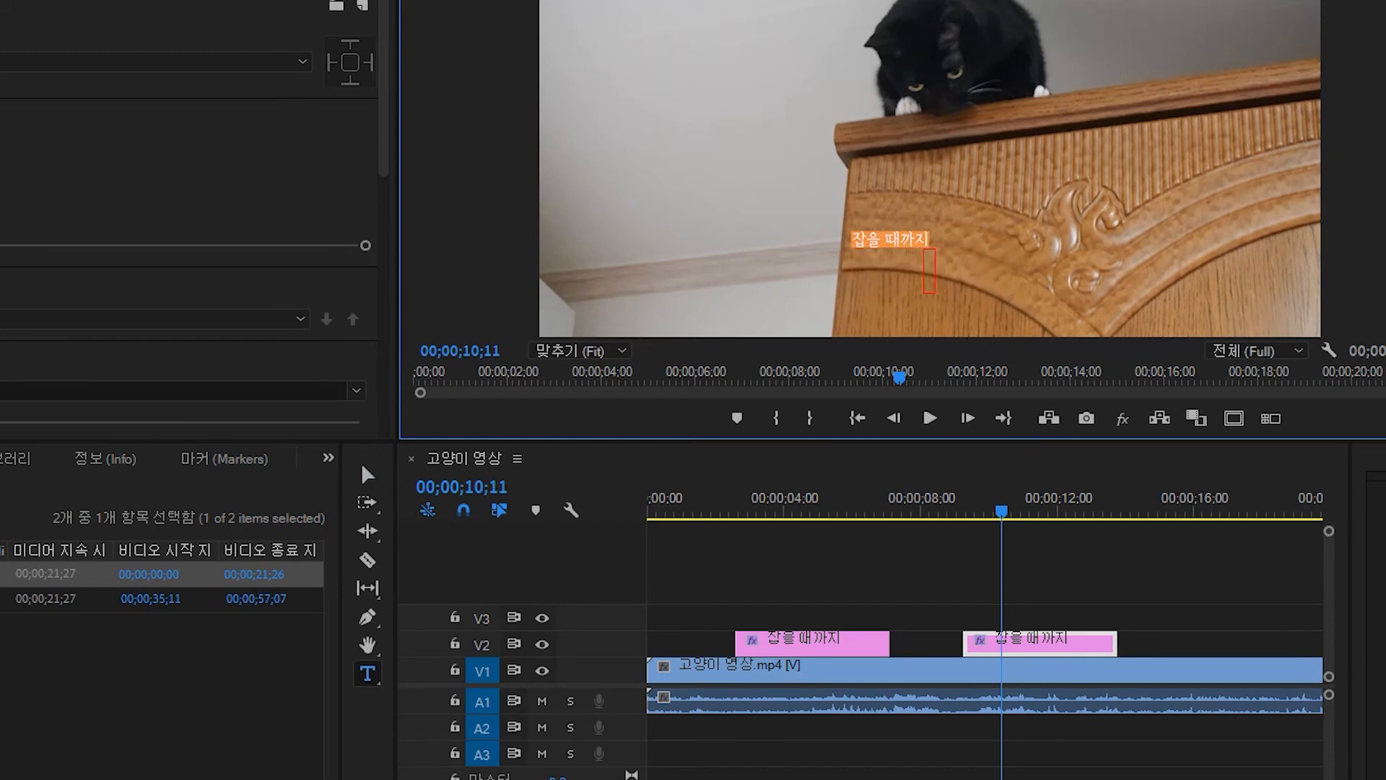
pyautogui.write('잡힐듯 말듯')
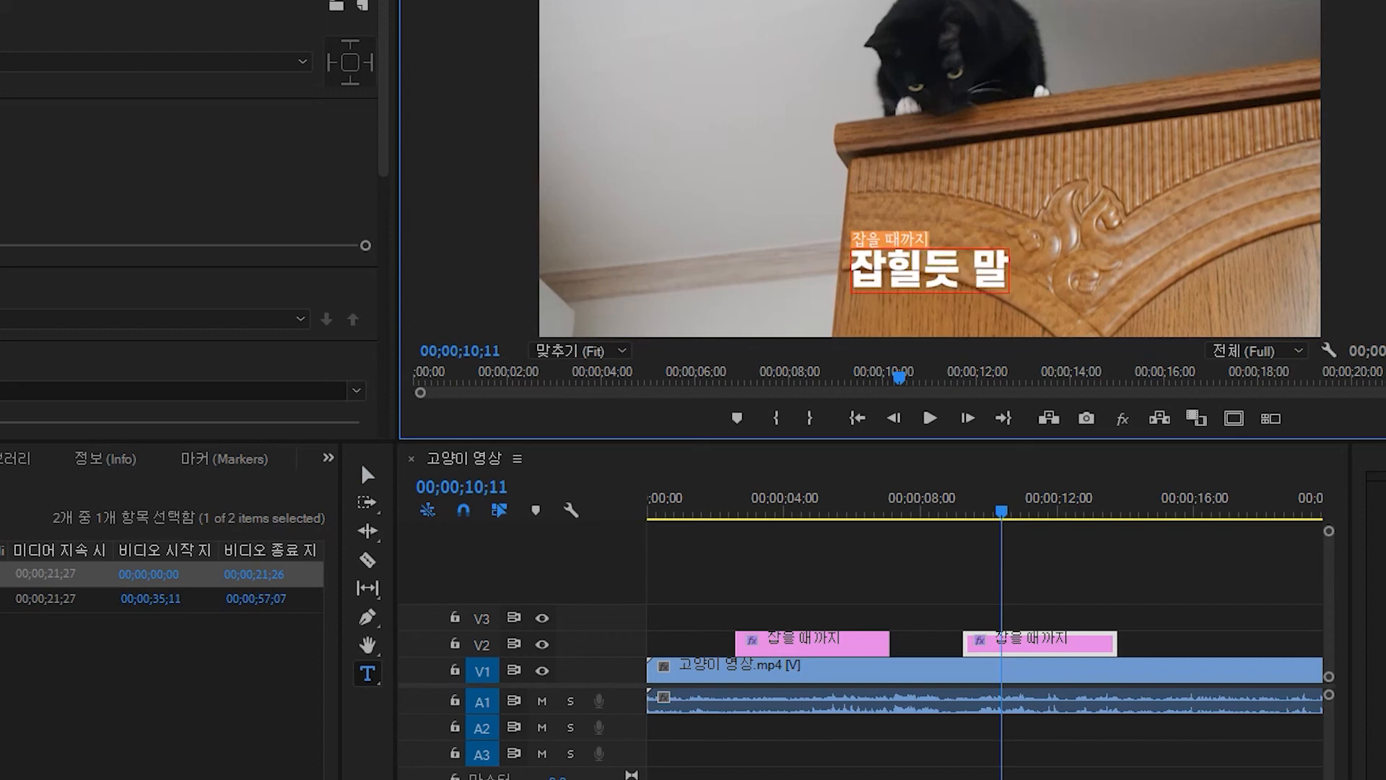
pyautogui.press('Left')
pyautogui.press('Left')
pyautogui.press('Left')
pyautogui.press('Left')
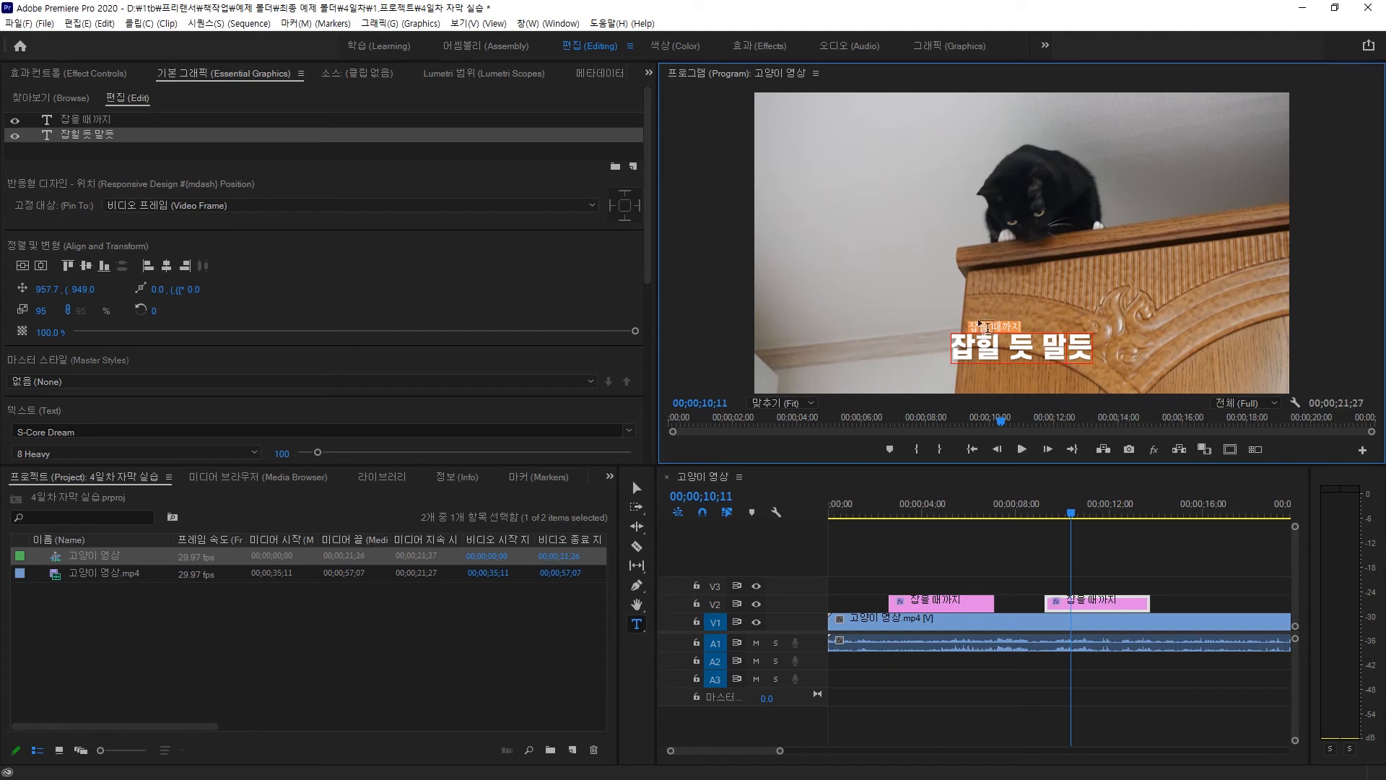
# Insert the test characters "ㄴㄴㄴㄴ" into "잡힐 듯 말듯" to check how the unpinned upper line behaves, and remove them again.
pyautogui.click(1010, 330)
pyautogui.click(1011, 326)
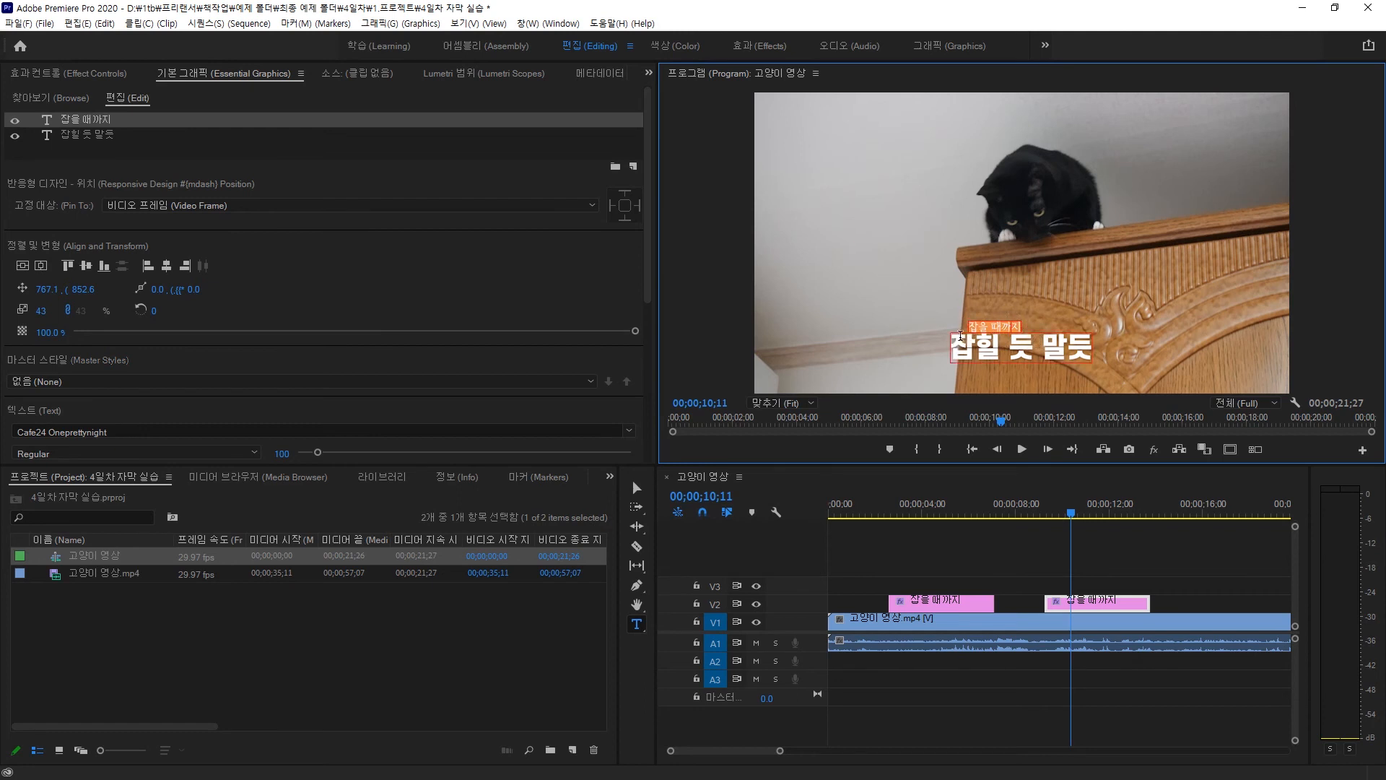
pyautogui.click(998, 343)
pyautogui.write('ㄴㄴㄴㄴ')
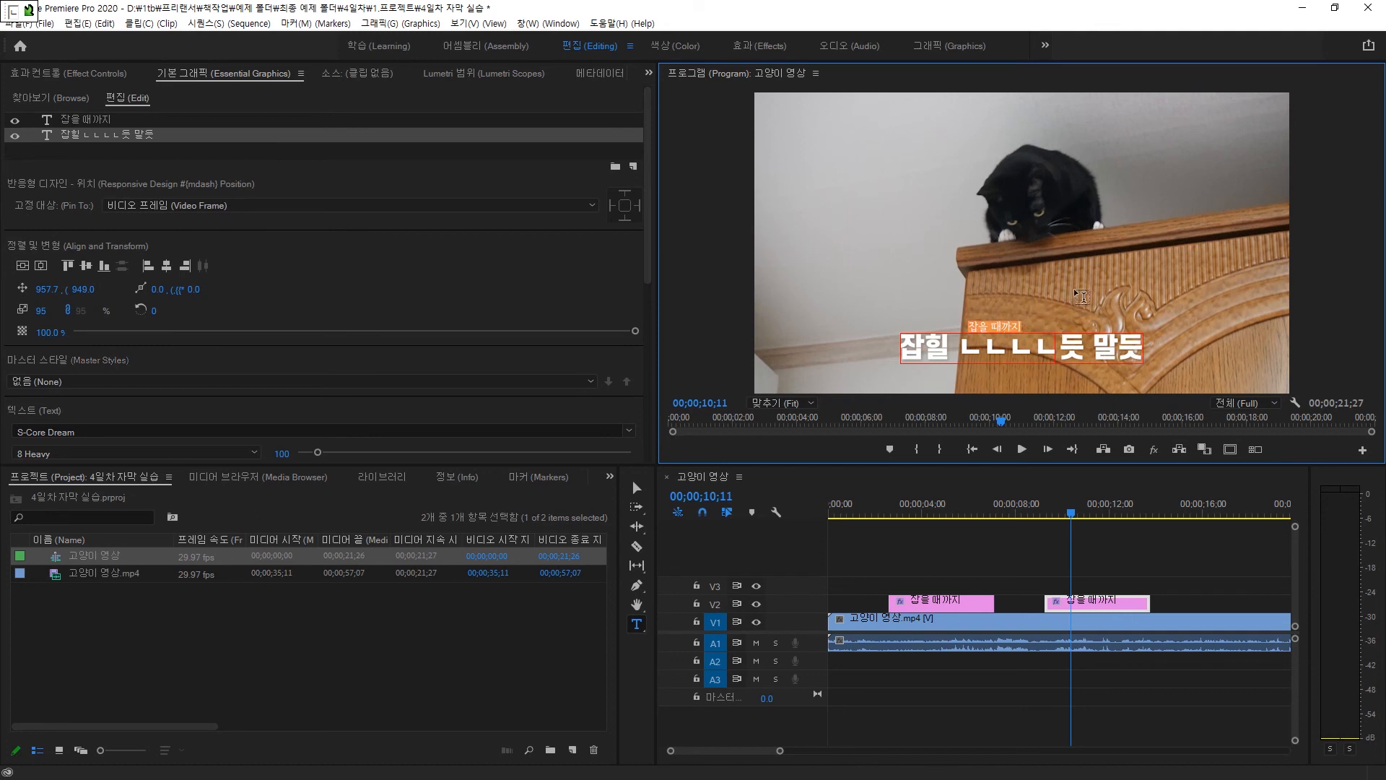
pyautogui.press('BackSpace')
pyautogui.press('BackSpace')
pyautogui.press('BackSpace')
pyautogui.press('BackSpace')
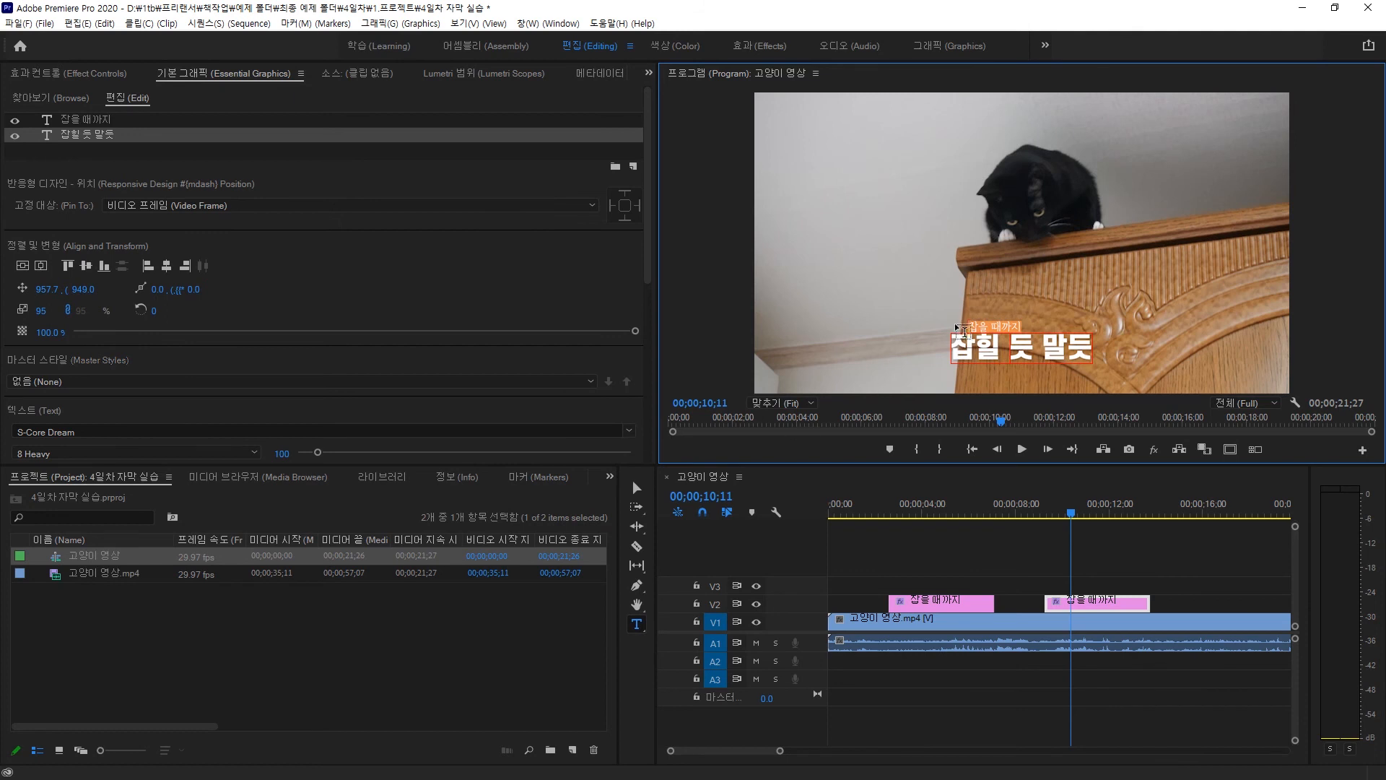
pyautogui.moveTo(984, 318); pyautogui.dragTo(1026, 353)
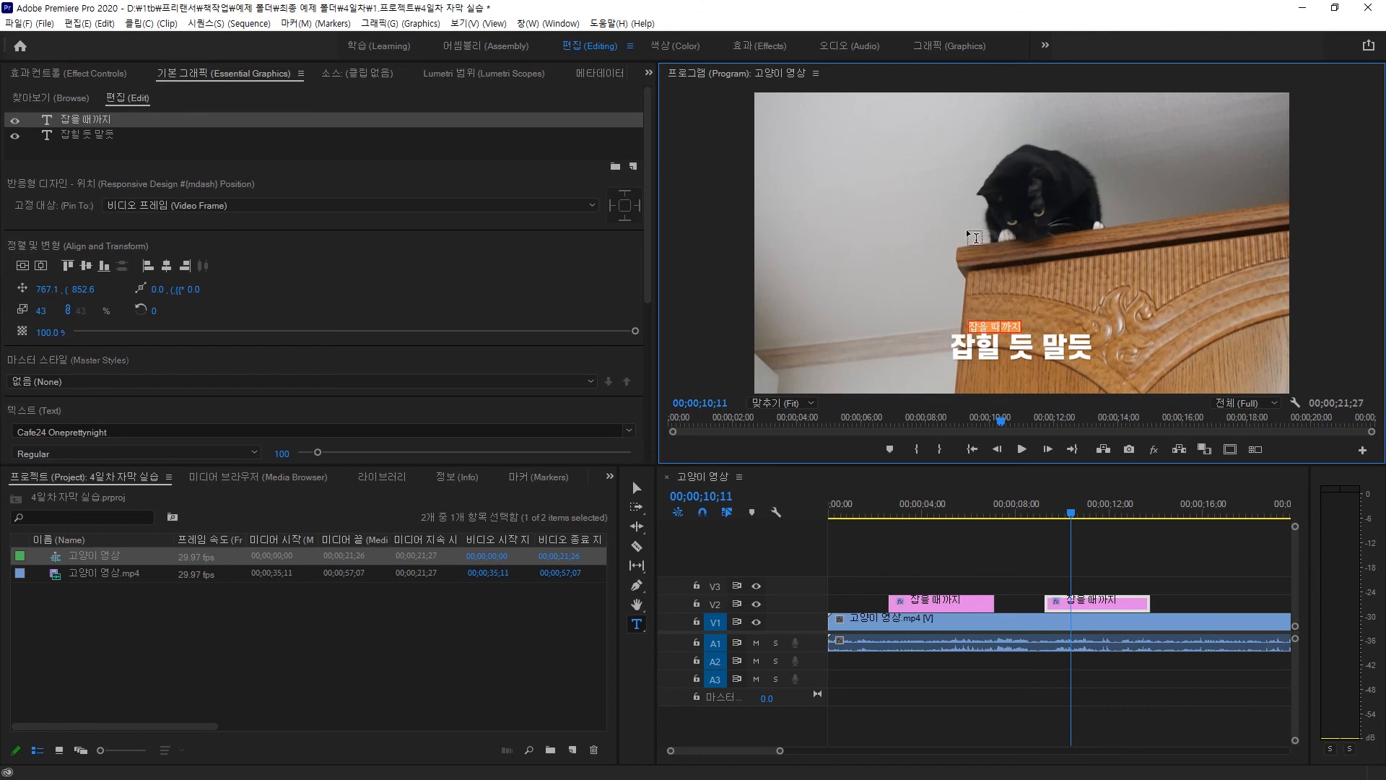
# Pin the "잡을 때까지" text layer to the "무한 회전" layer by its left and top edges.
pyautogui.click(693, 534)
pyautogui.click(642, 490)
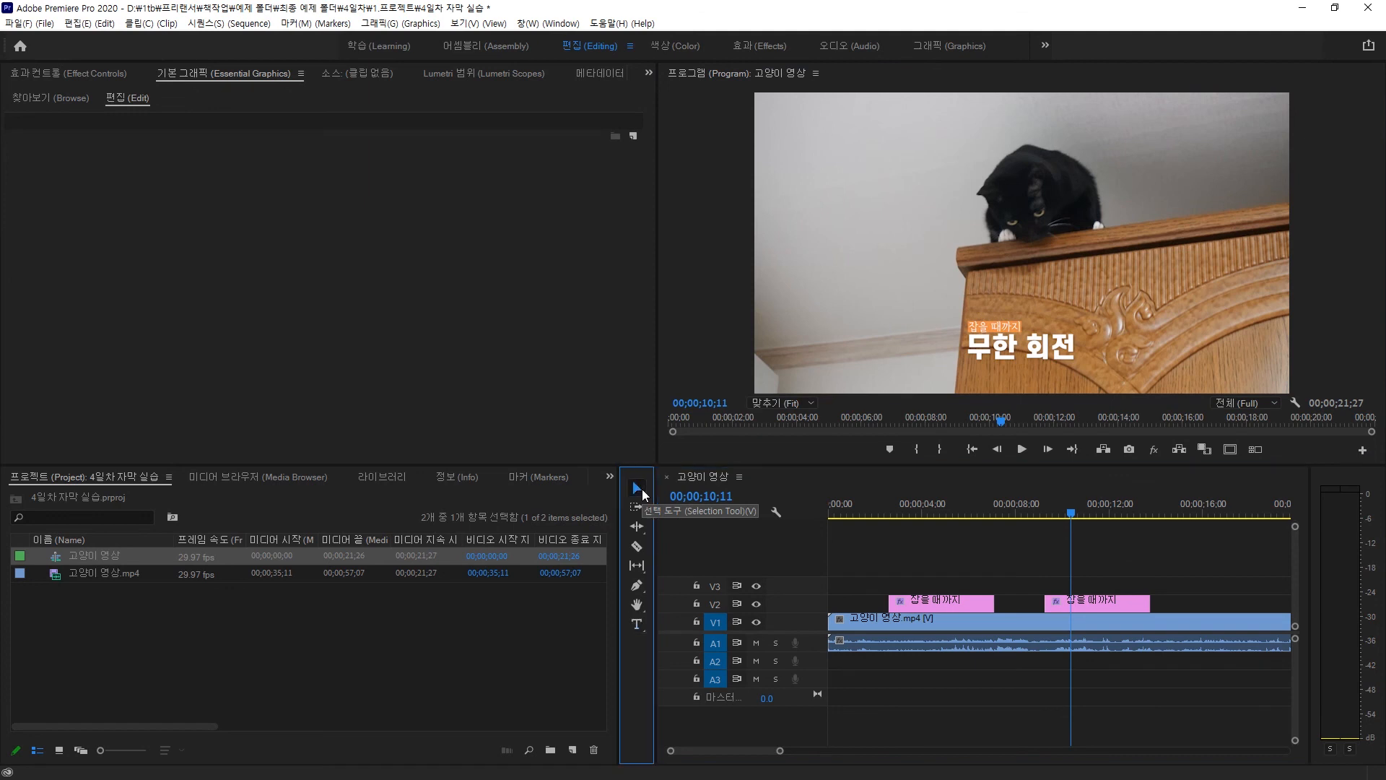
pyautogui.click(1003, 326)
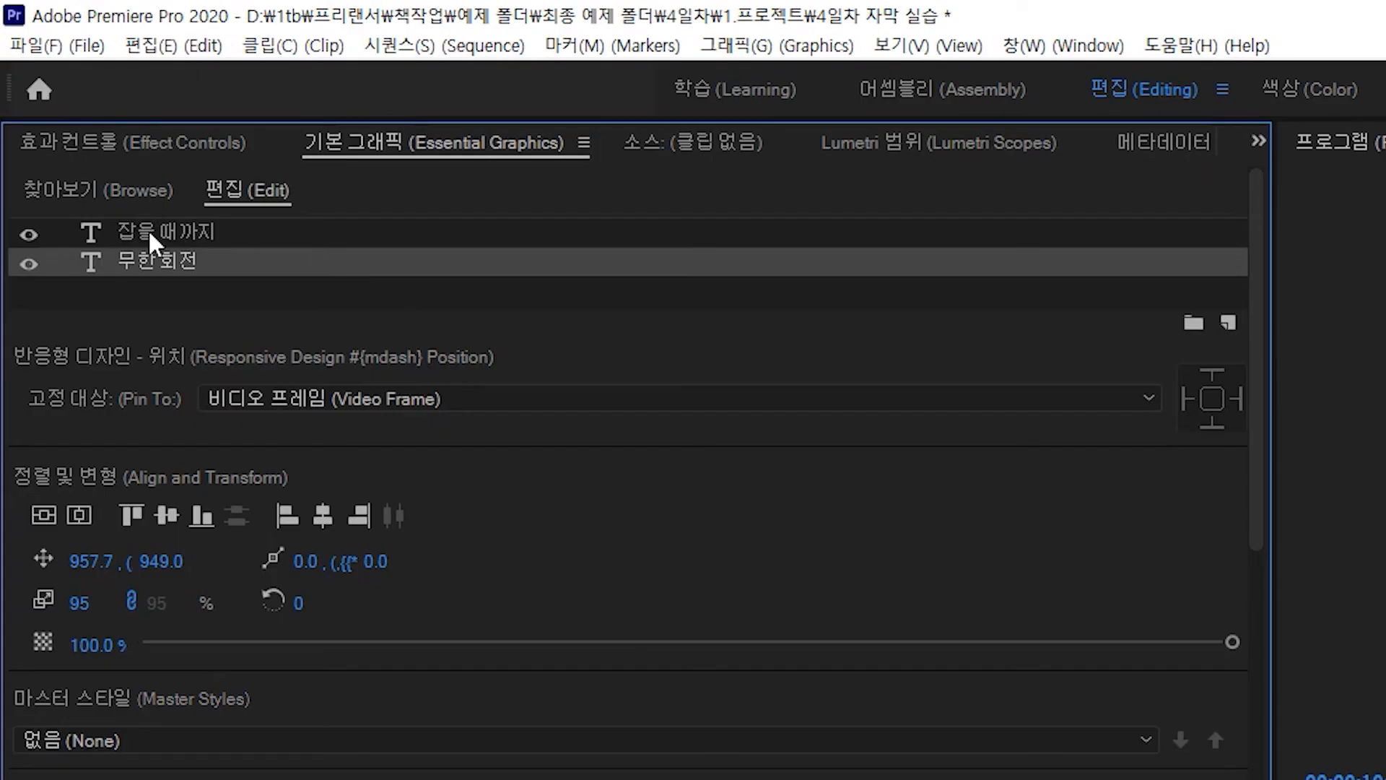
pyautogui.click(166, 227)
pyautogui.click(249, 397)
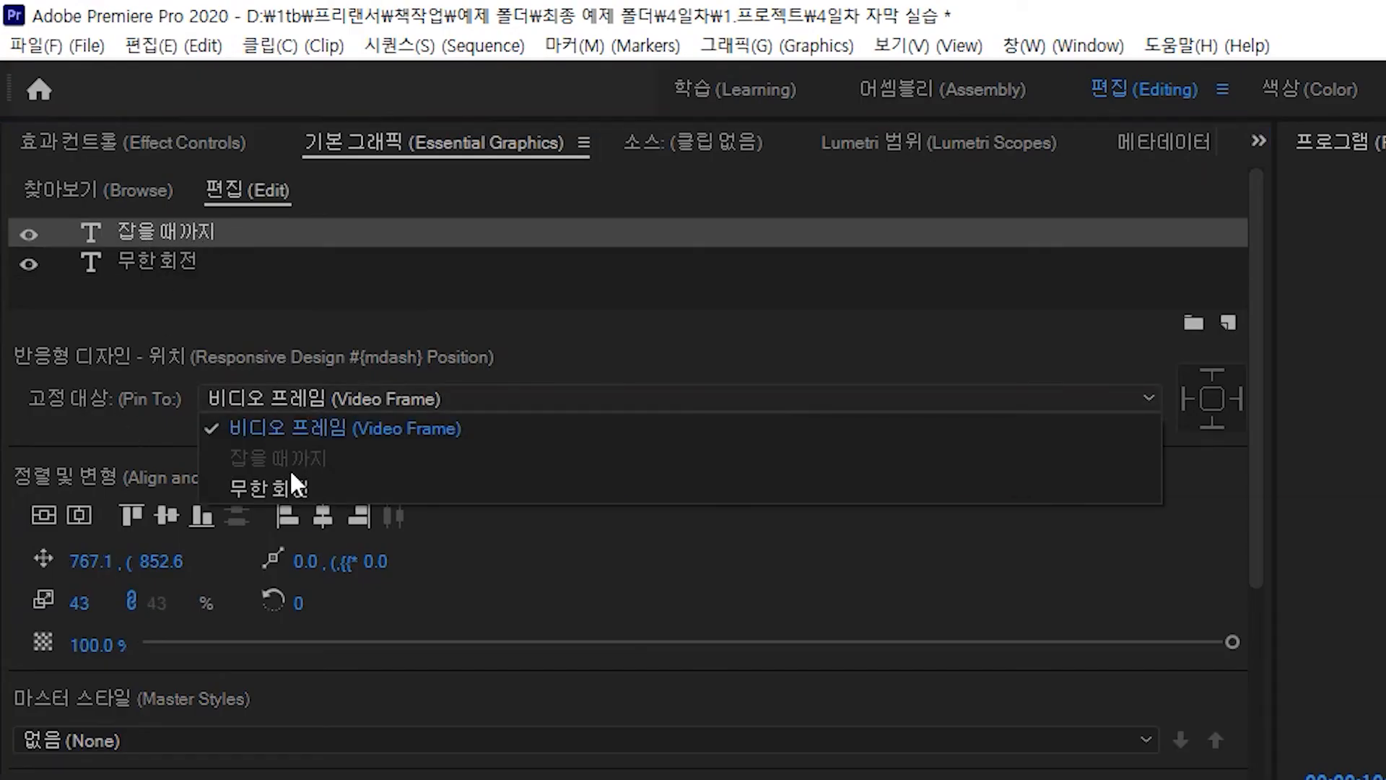
pyautogui.click(296, 488)
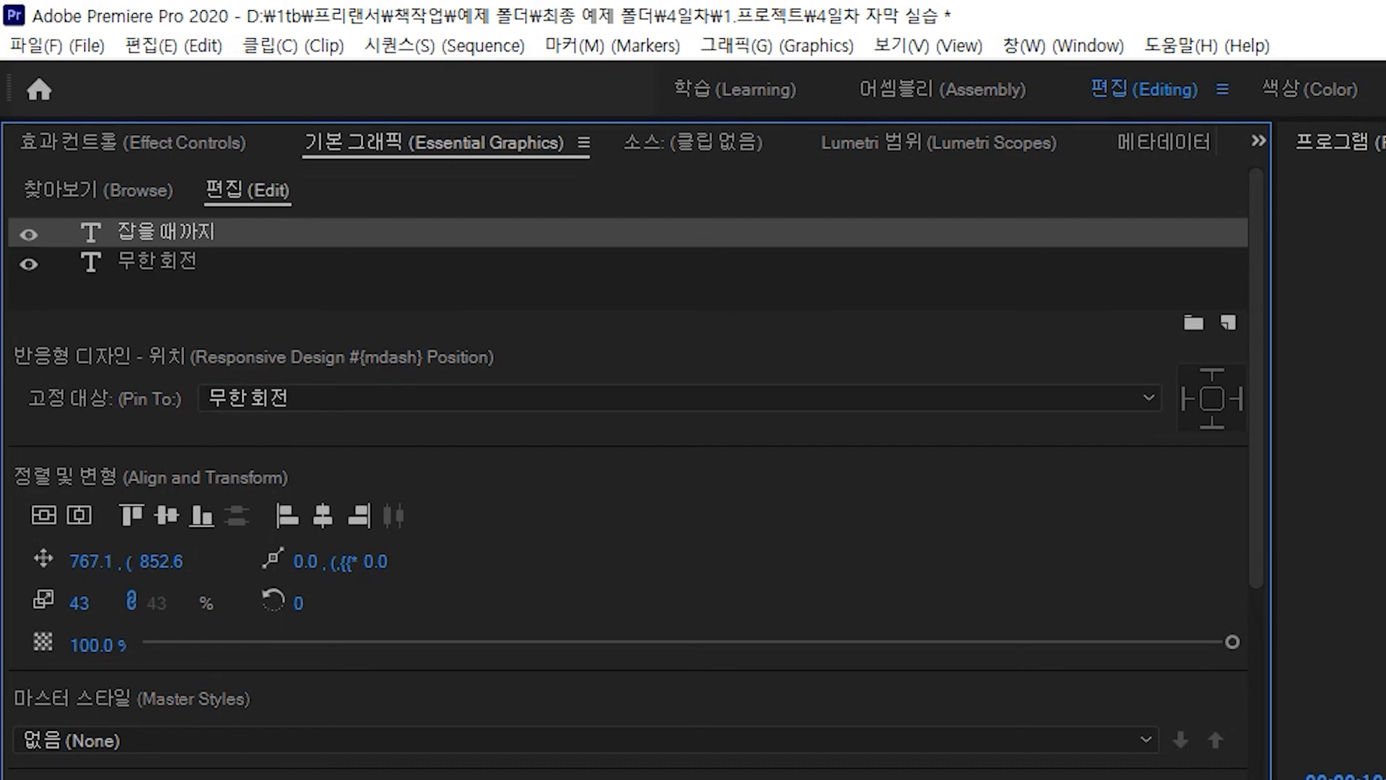
pyautogui.click(1185, 394)
pyautogui.click(1212, 374)
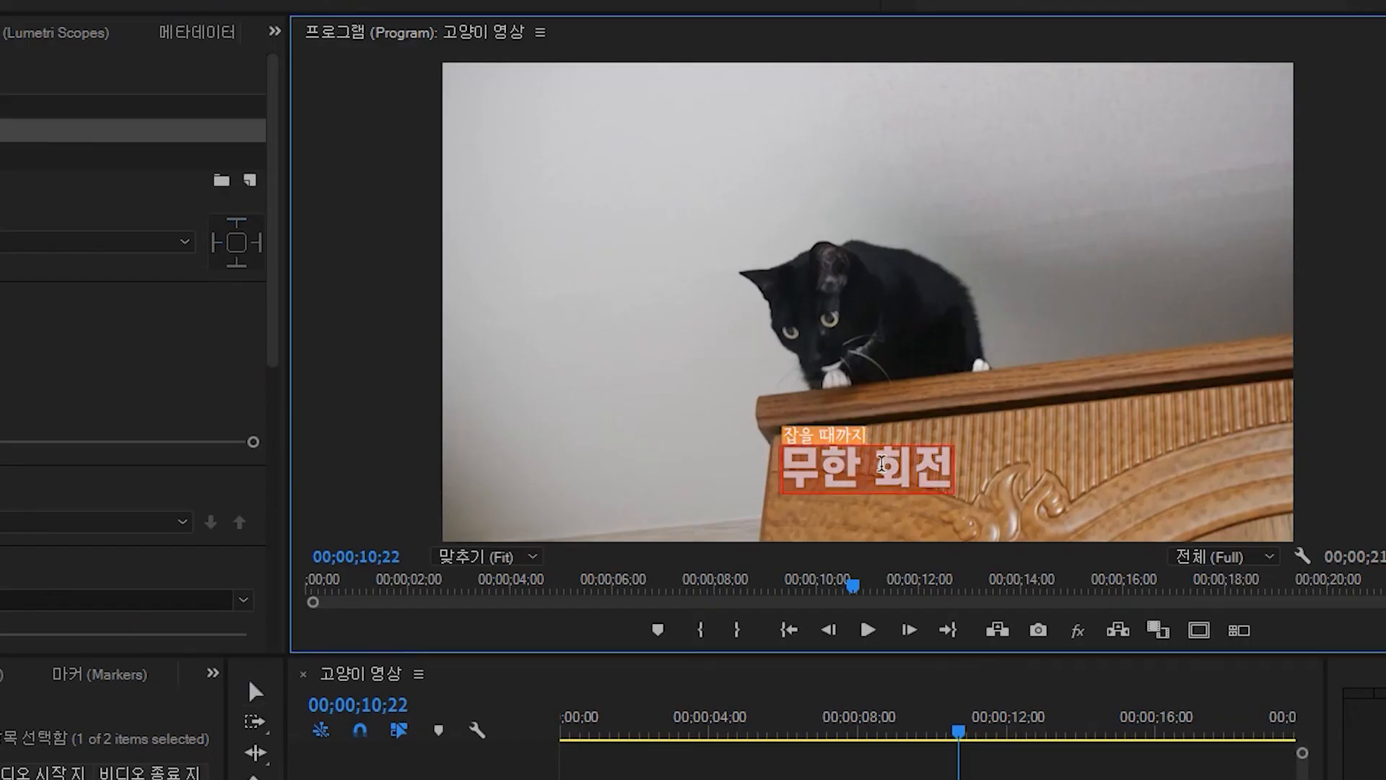
# Test the pinning by inserting "ㄴㄴㄴㄴㄴㄴㄴ" before "전" in the "무한 회전" line, and remove the characters again.
pyautogui.doubleClick(928, 469)
pyautogui.write('ㄴㄴㄴㄴㄴㄴㄴ')
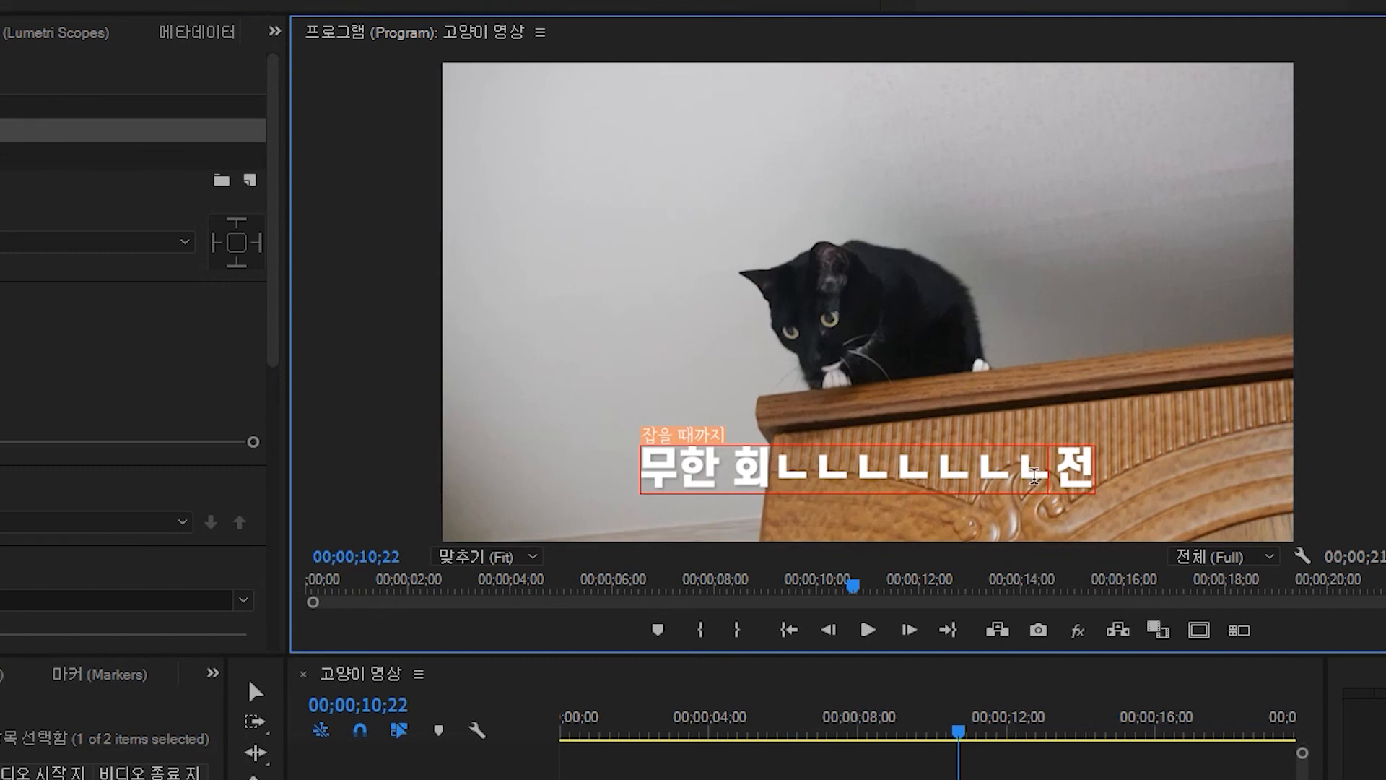
pyautogui.press('BackSpace')
pyautogui.press('BackSpace')
pyautogui.press('BackSpace')
pyautogui.press('BackSpace')
pyautogui.press('BackSpace')
pyautogui.press('BackSpace')
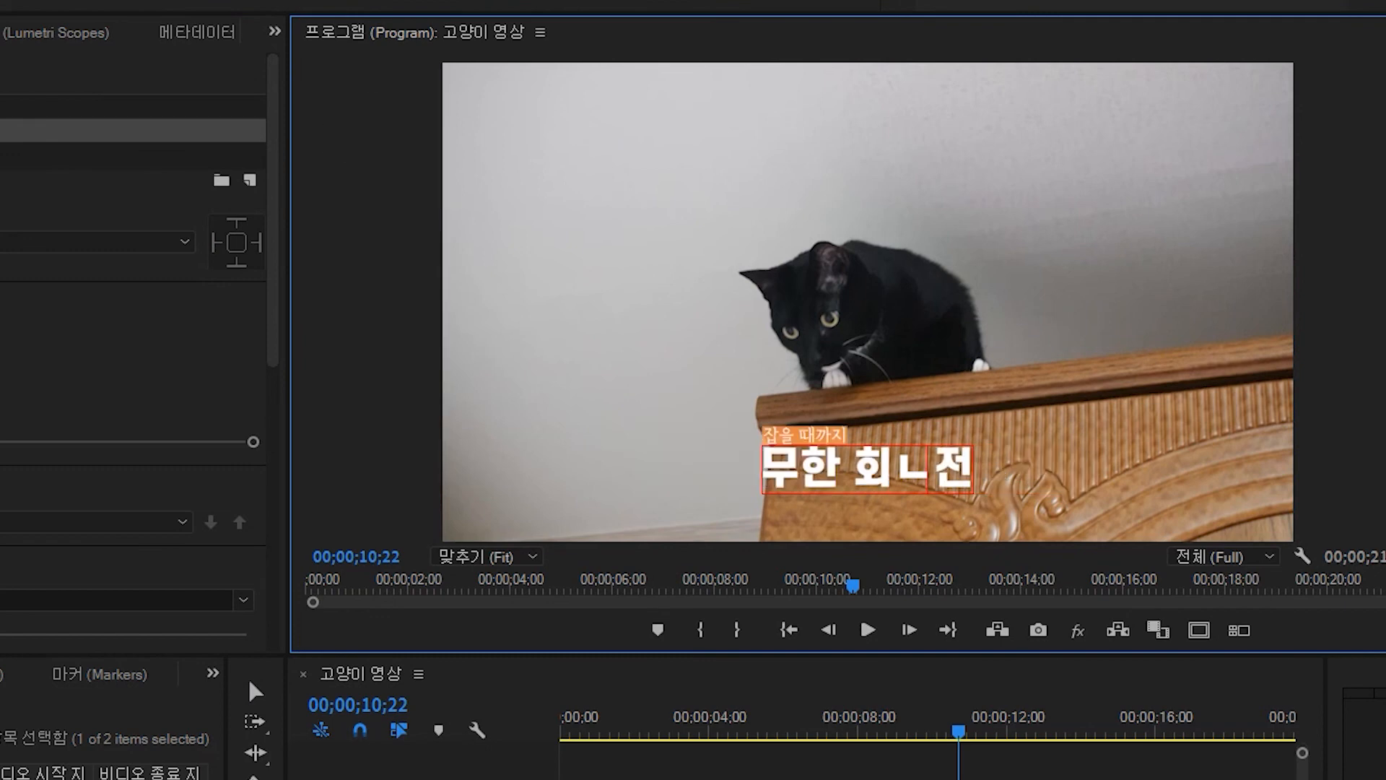
pyautogui.press('BackSpace')
pyautogui.click(970, 694)
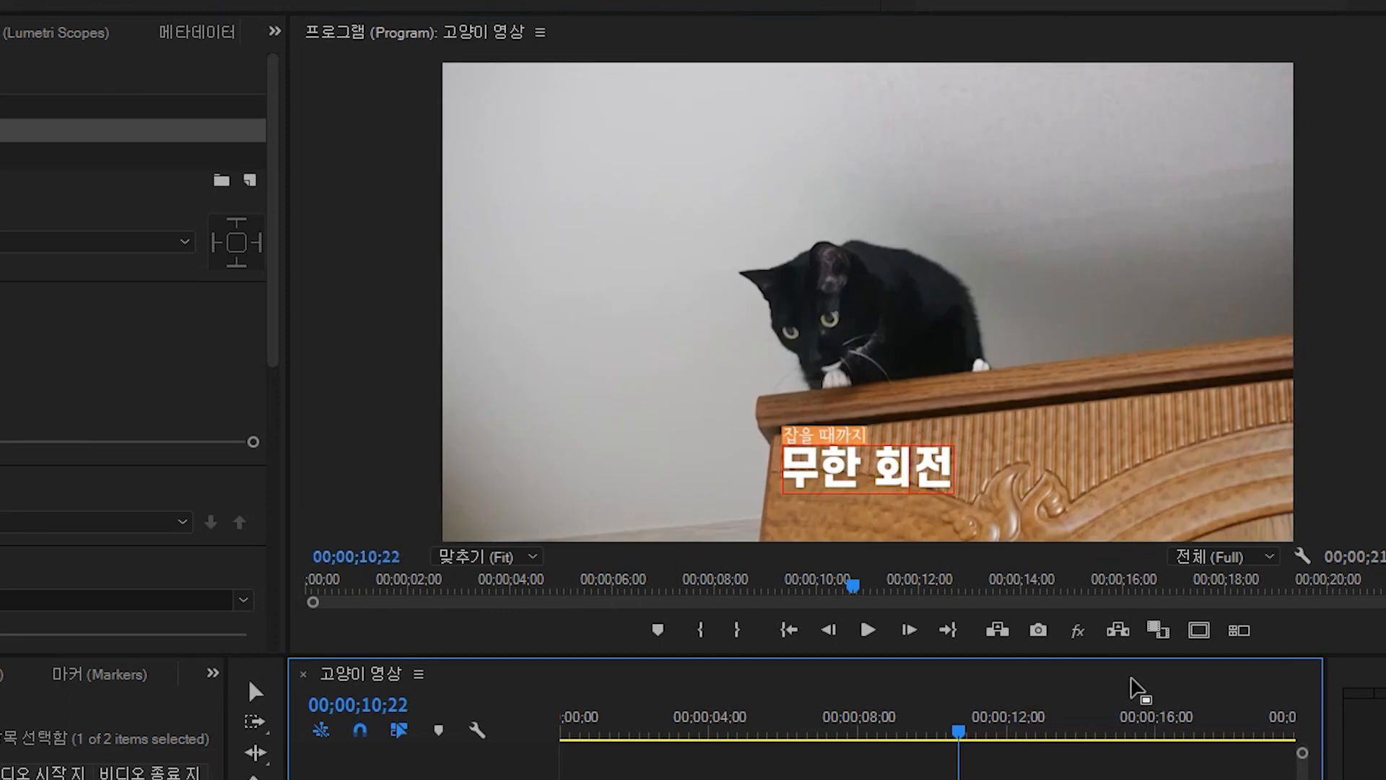
# Add test runs of "ㄴ" characters to both text lines in the third caption clip at 00;00;15;17, before "지" and after "무한 회전".
pyautogui.click(1139, 719)
pyautogui.click(941, 462)
pyautogui.write('ㄴㄴㄴㄴㄴ')
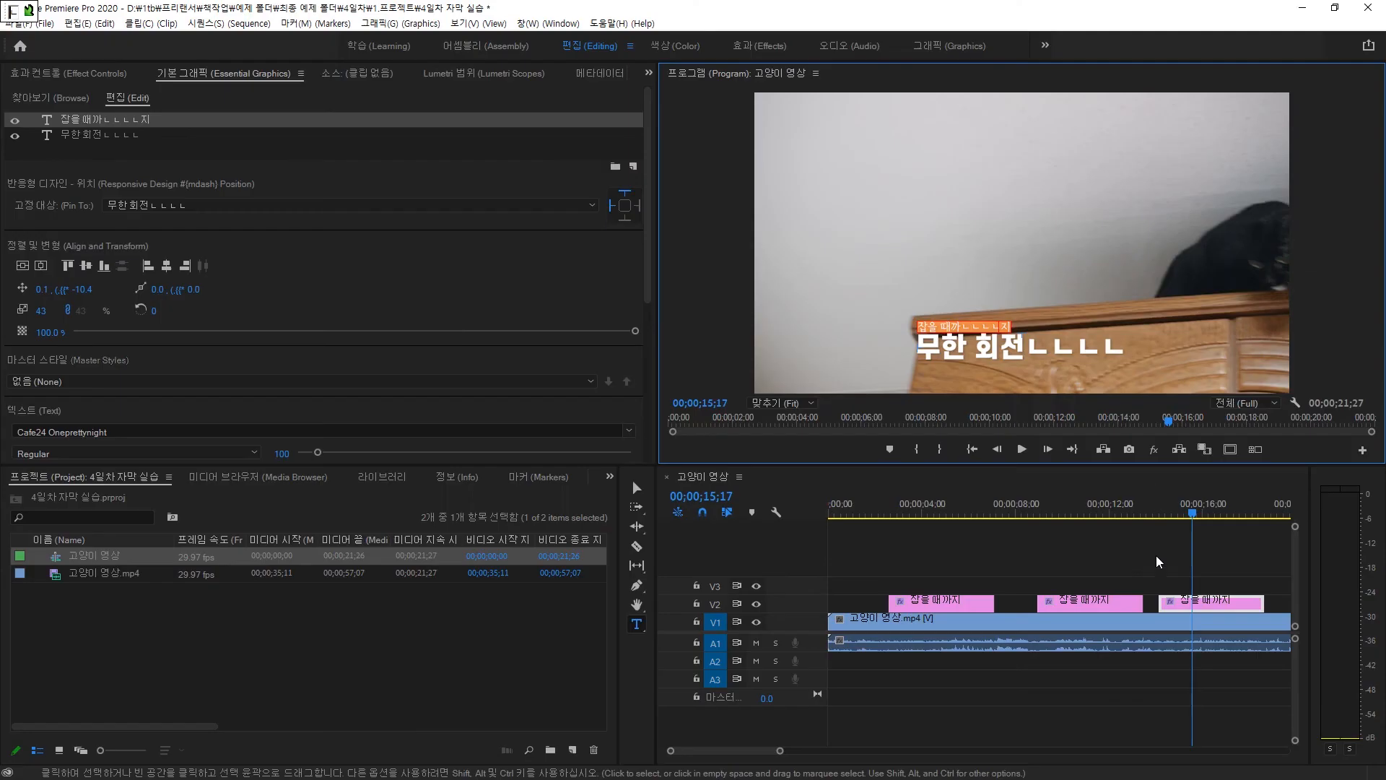
pyautogui.click(1161, 554)
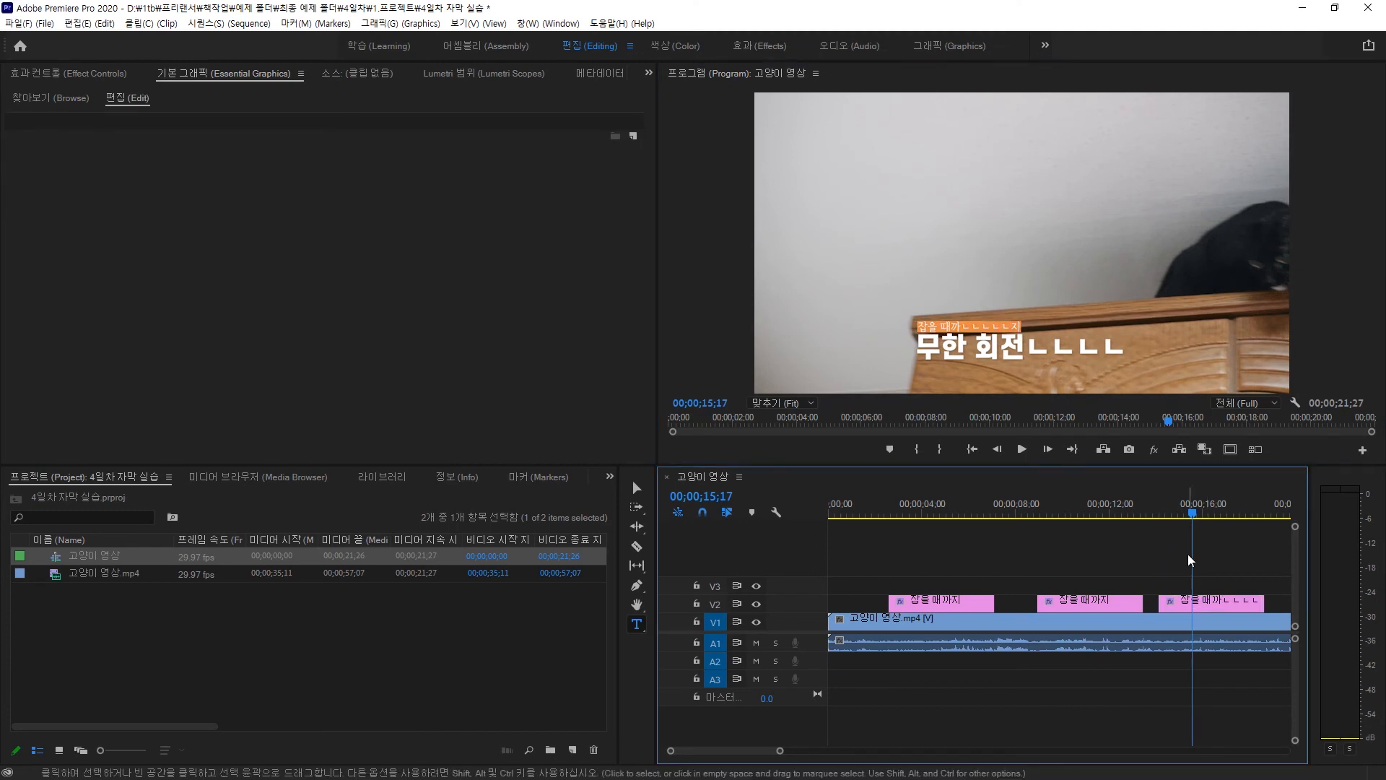
pyautogui.press('-')
pyautogui.press('-')
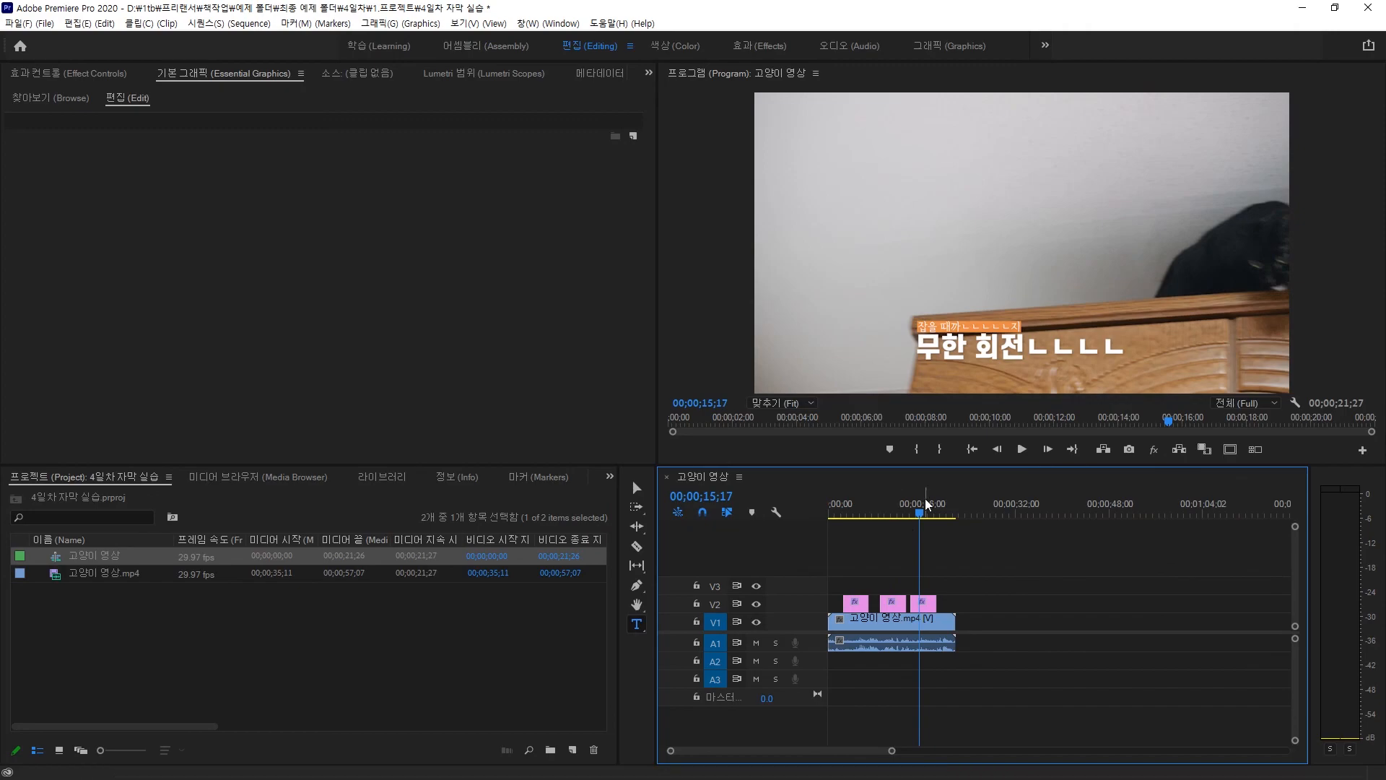